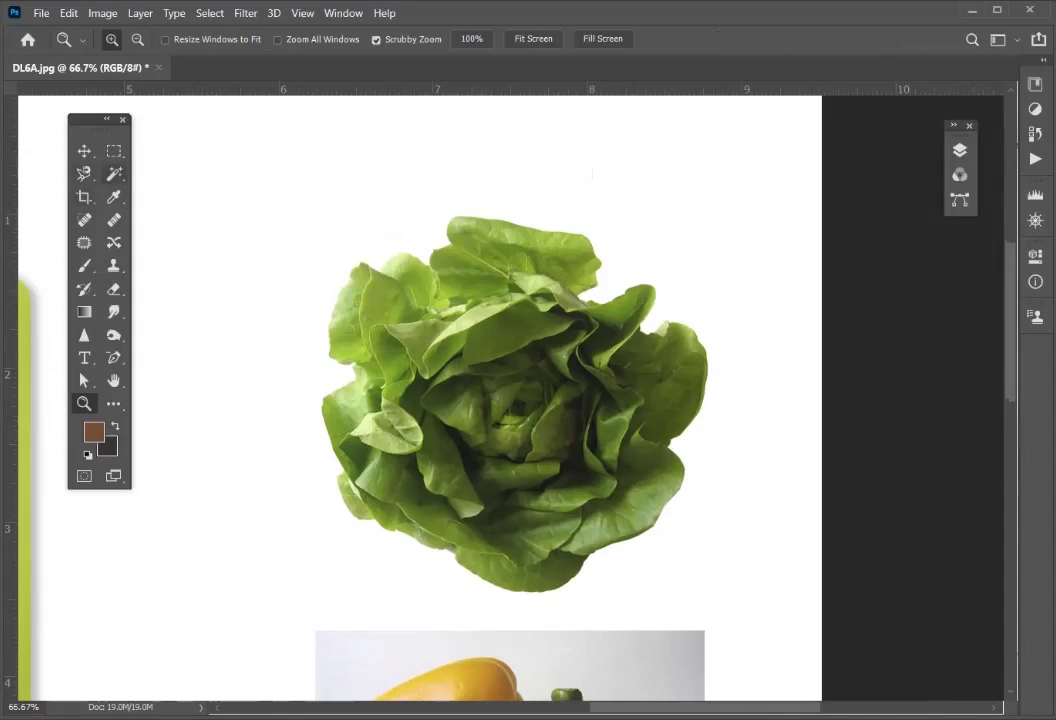
click(84, 174)
right_click(84, 174)
click(177, 207)
click(464, 216)
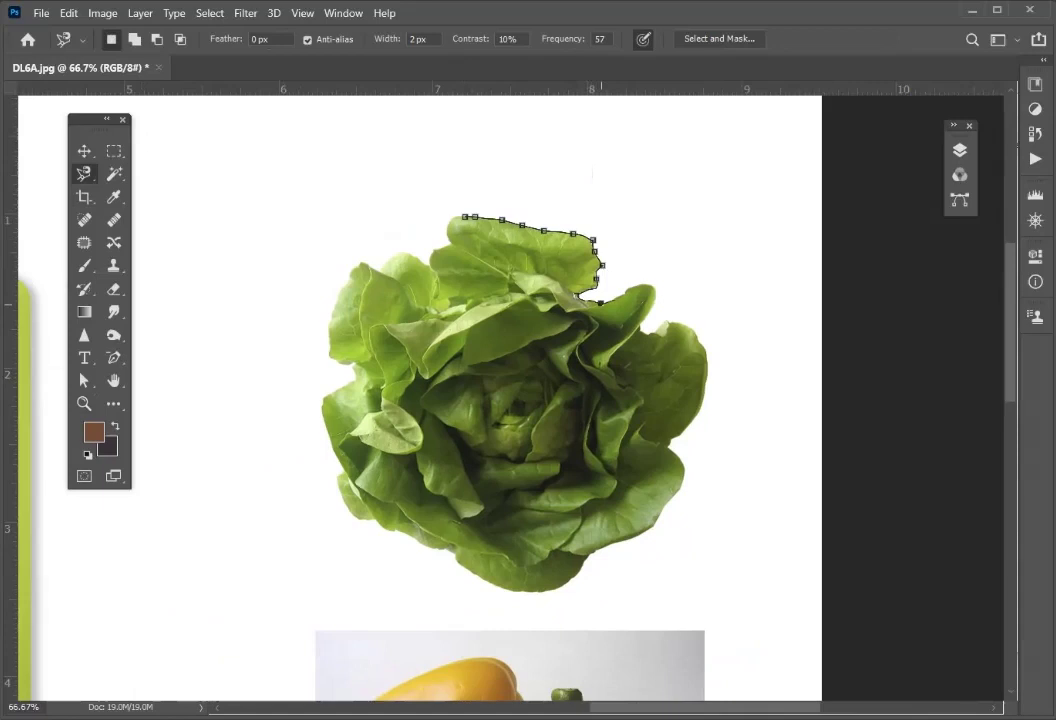
key(Escape)
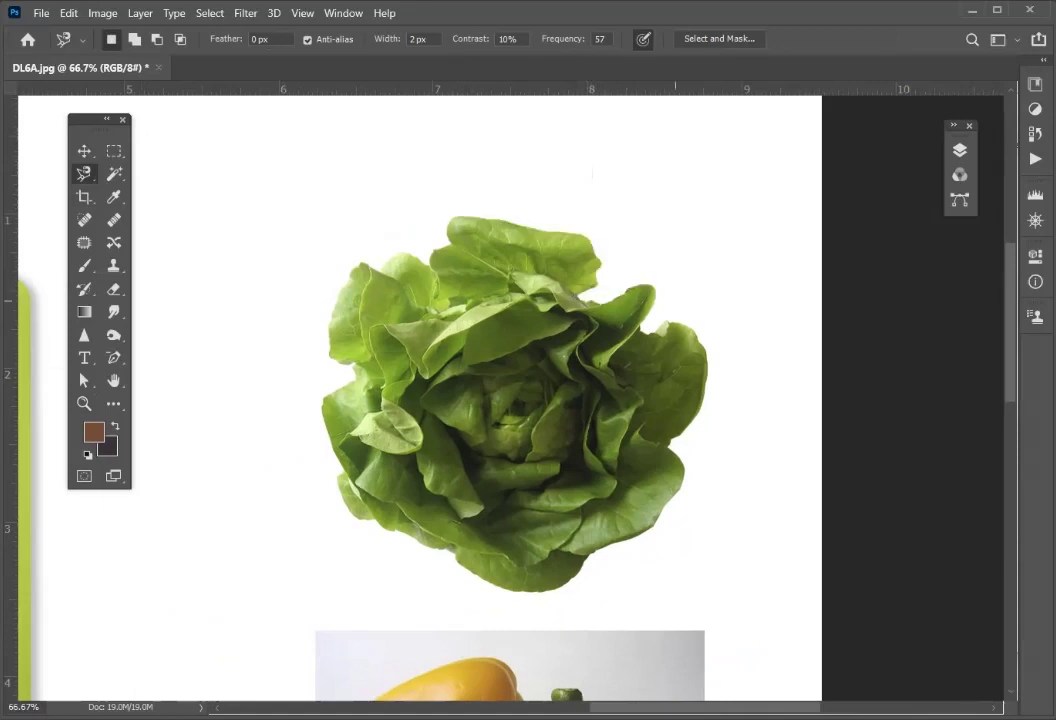
Draw a rectangular marquee selection closely around the whole lettuce, leaving the pepper photo below it out.
click(114, 150)
drag(260, 196, 758, 626)
drag(741, 577, 722, 572)
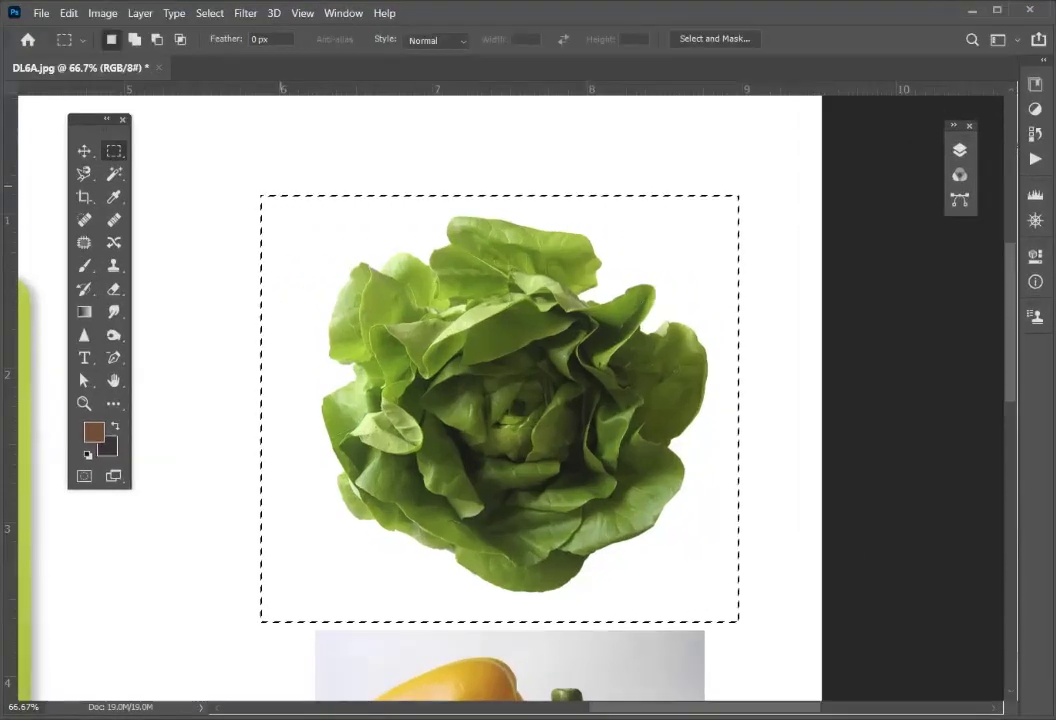
drag(292, 179, 747, 631)
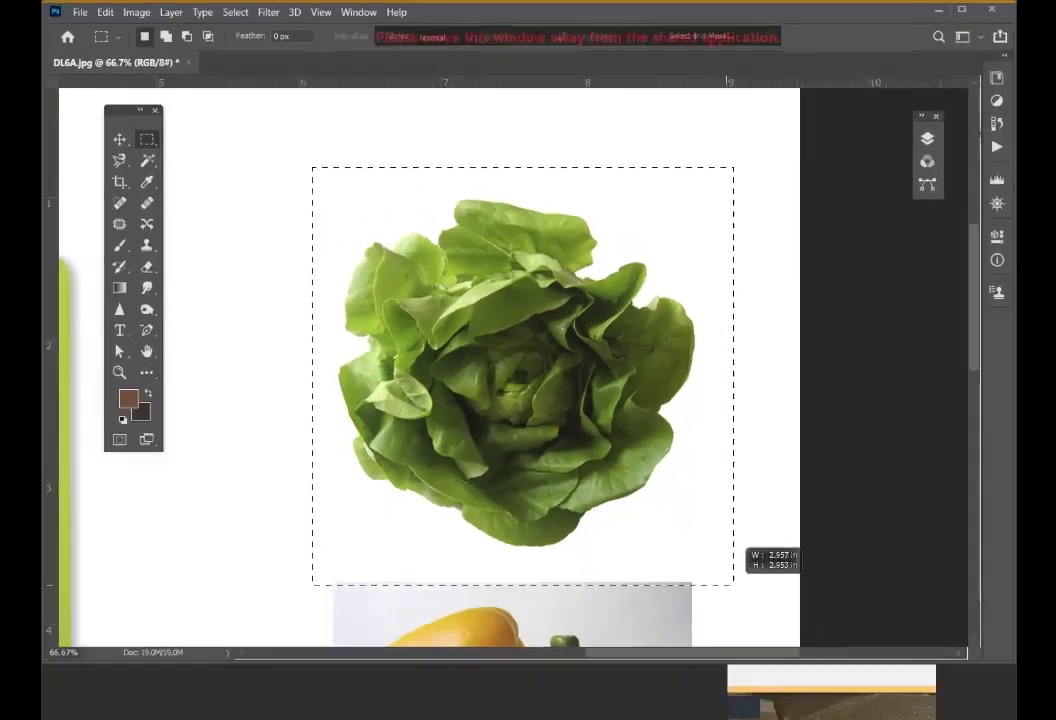
drag(733, 584, 715, 569)
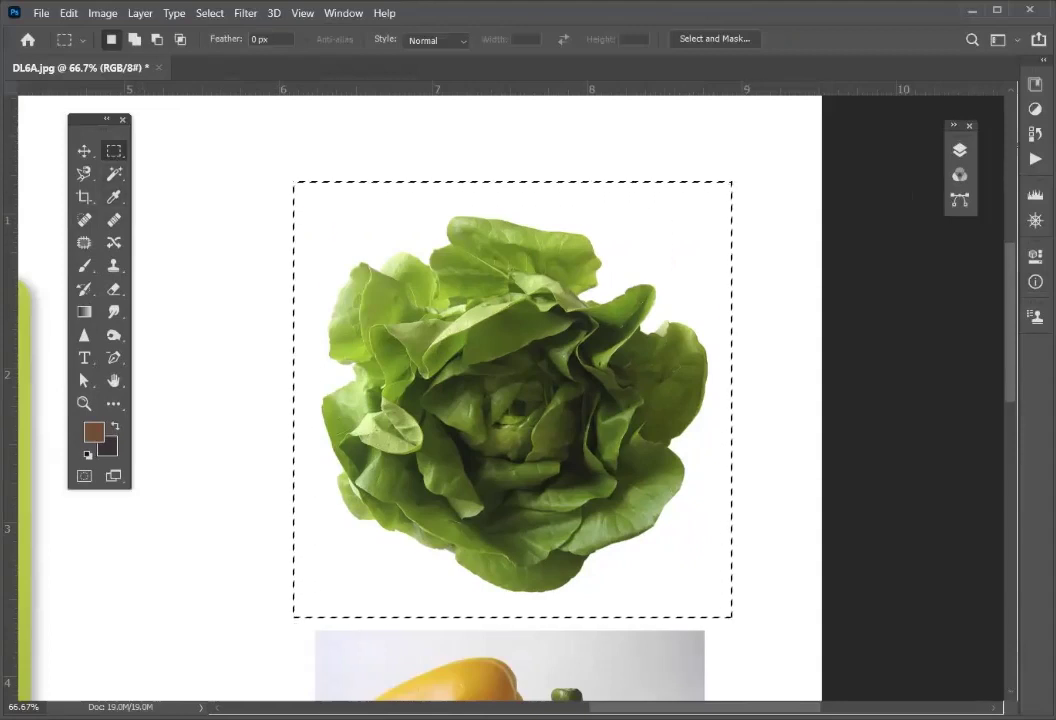
Subtract the white background from the rectangular selection with the Magic Wand so only the lettuce is selected.
key(w)
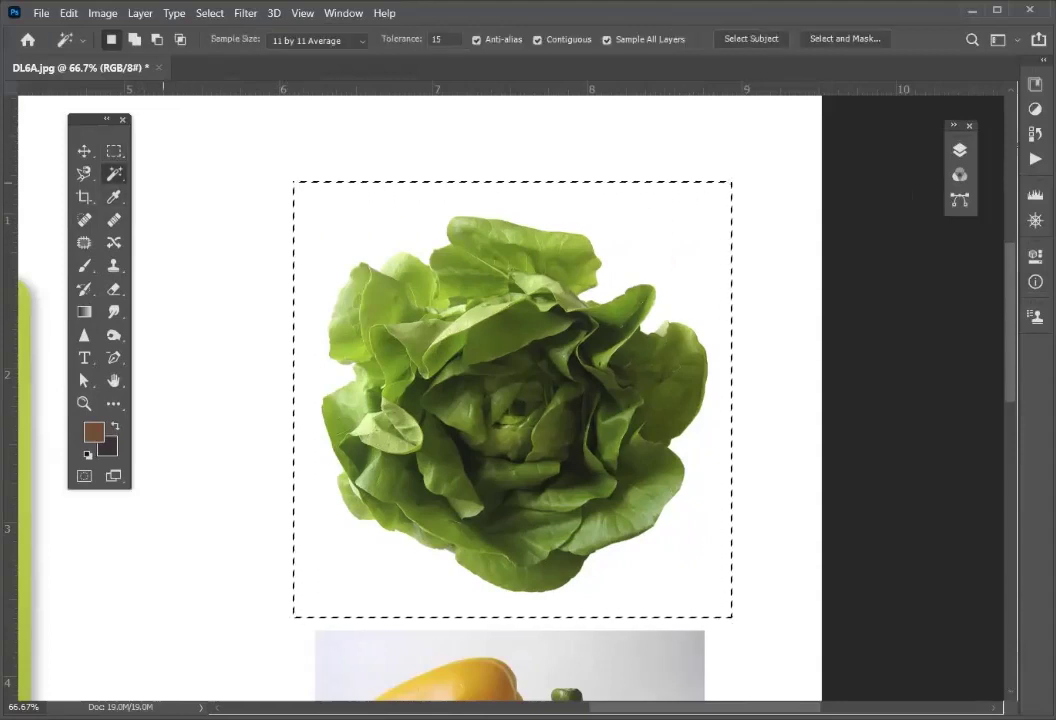
right_click(114, 174)
click(200, 206)
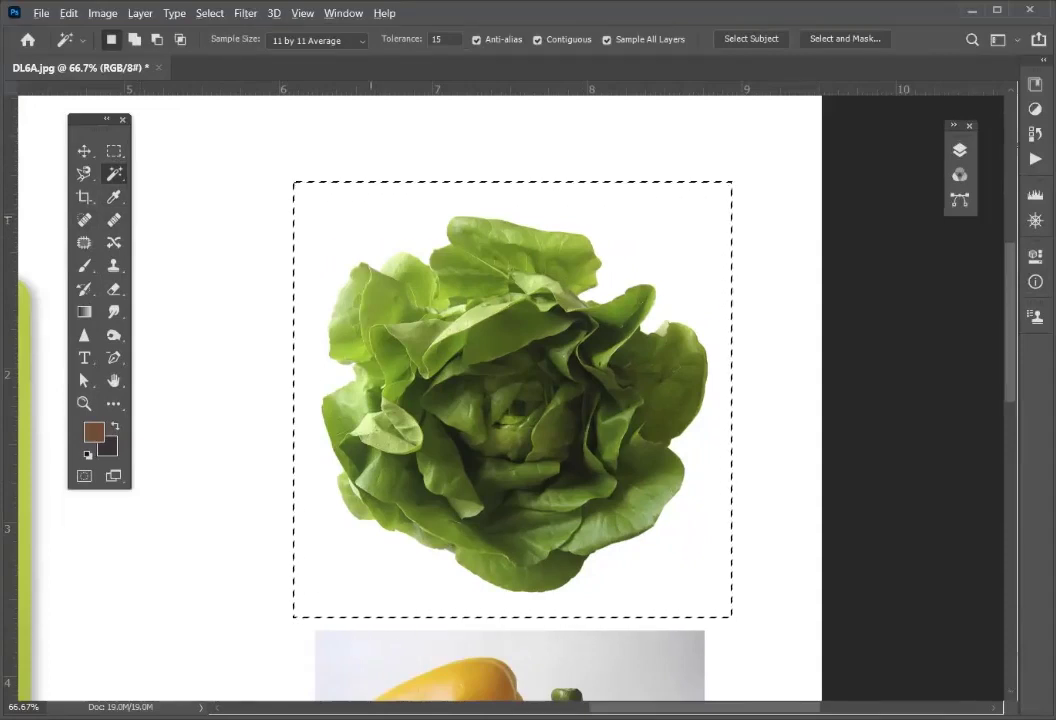
alt+click(367, 217)
key(alt)
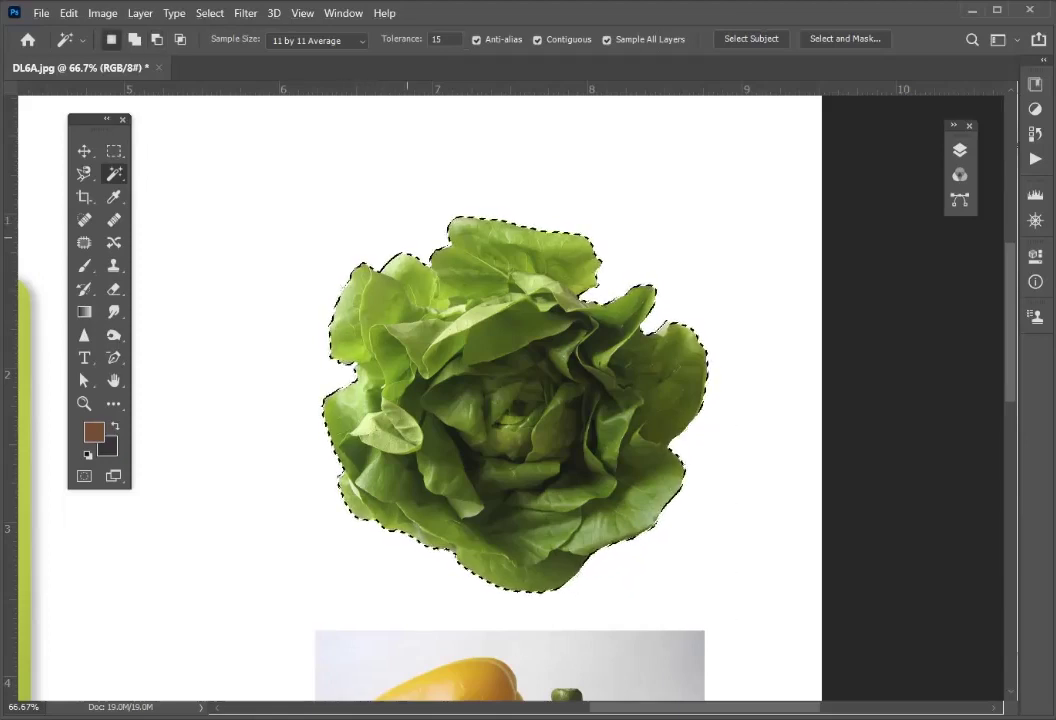
Move the selected lettuce over the upper corner of the green cutting board and deselect it.
key(ctrl+0)
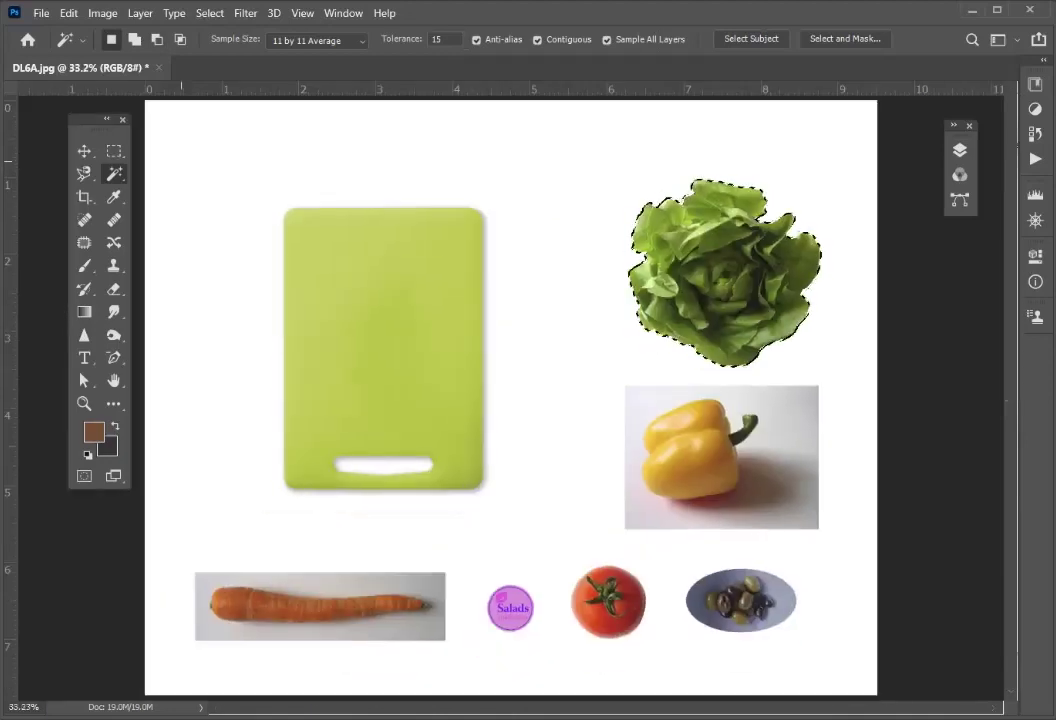
key(v)
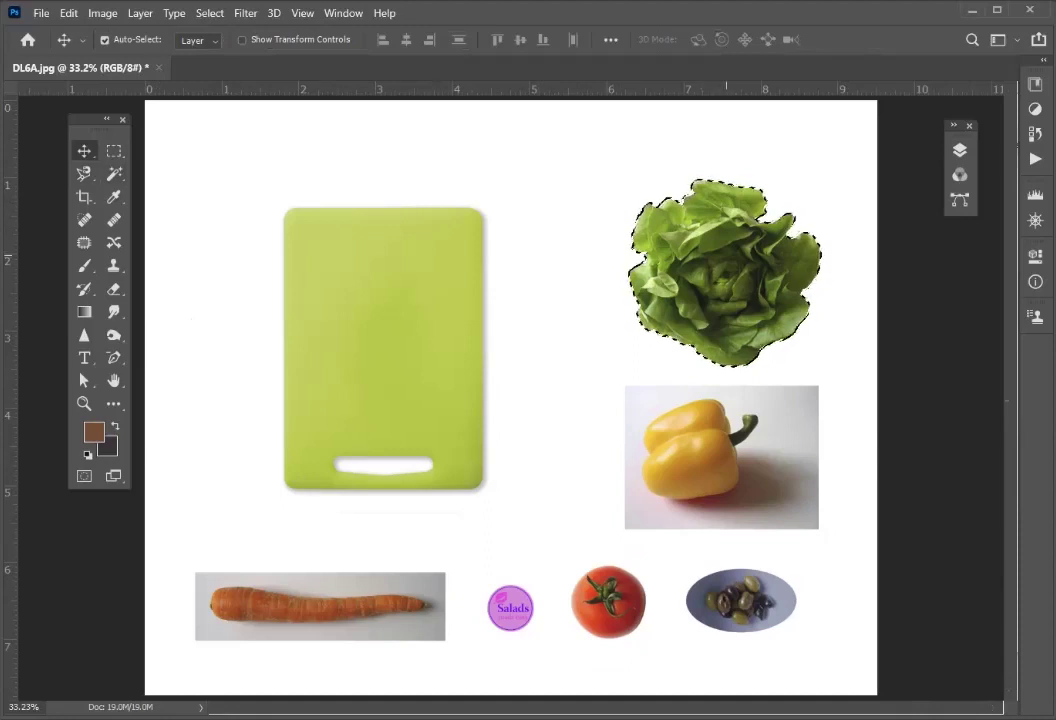
drag(725, 207, 467, 190)
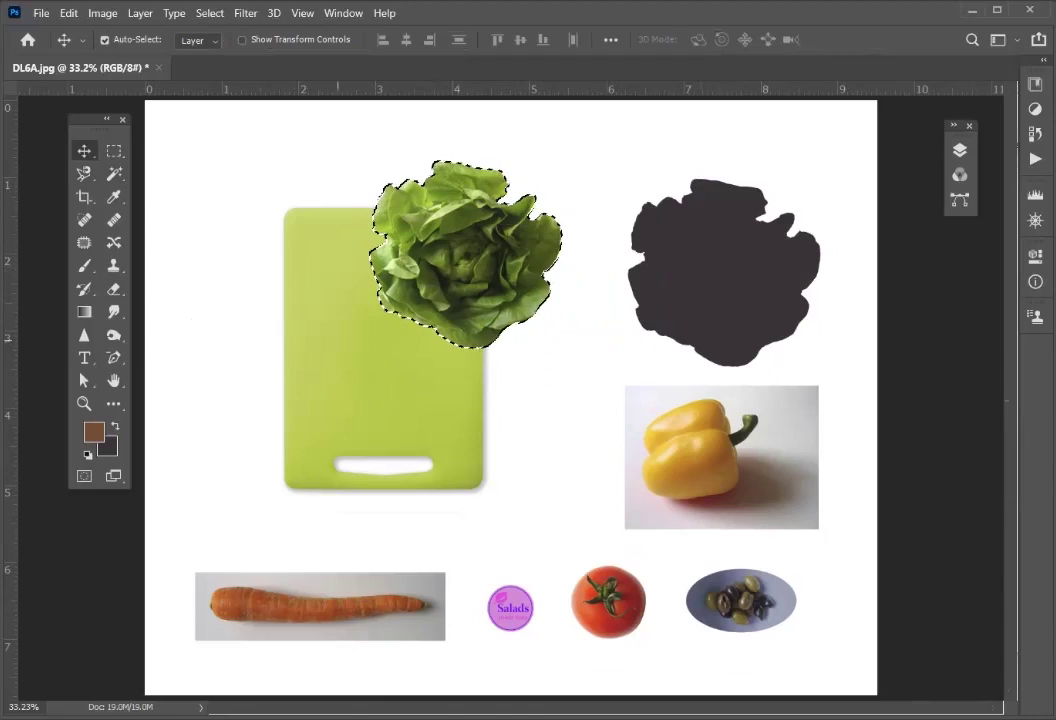
click(105, 40)
key(ctrl+d)
Copy a rectangular area around the tomato to a new layer and move the copy over the cutting board's left edge.
key(m)
drag(551, 540, 674, 664)
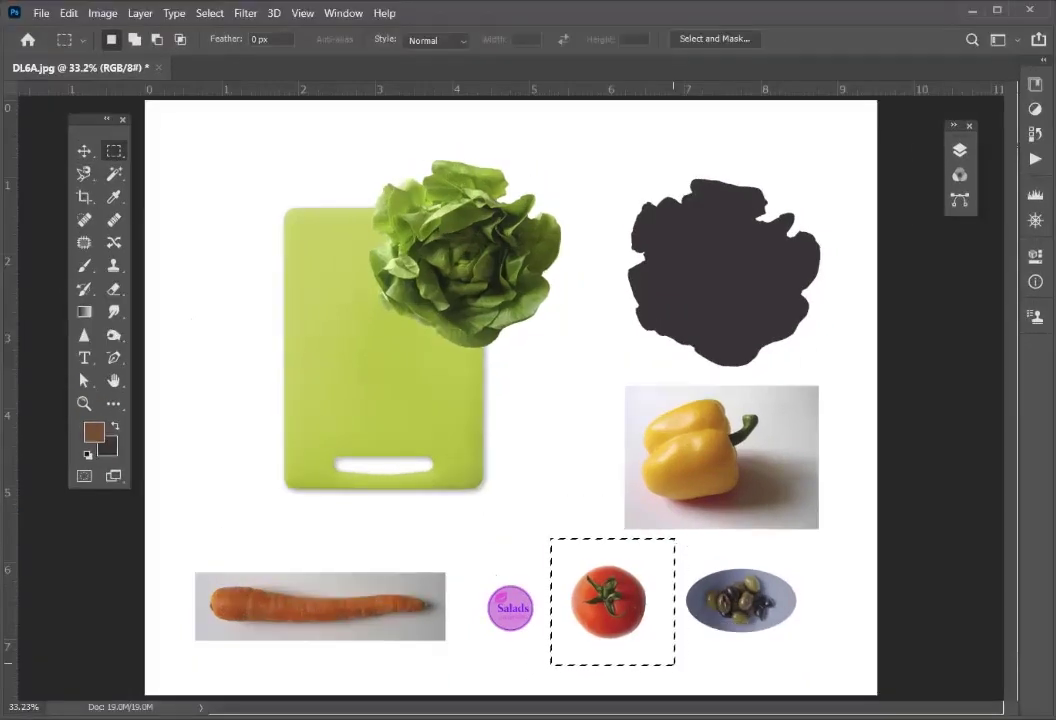
key(ctrl+j)
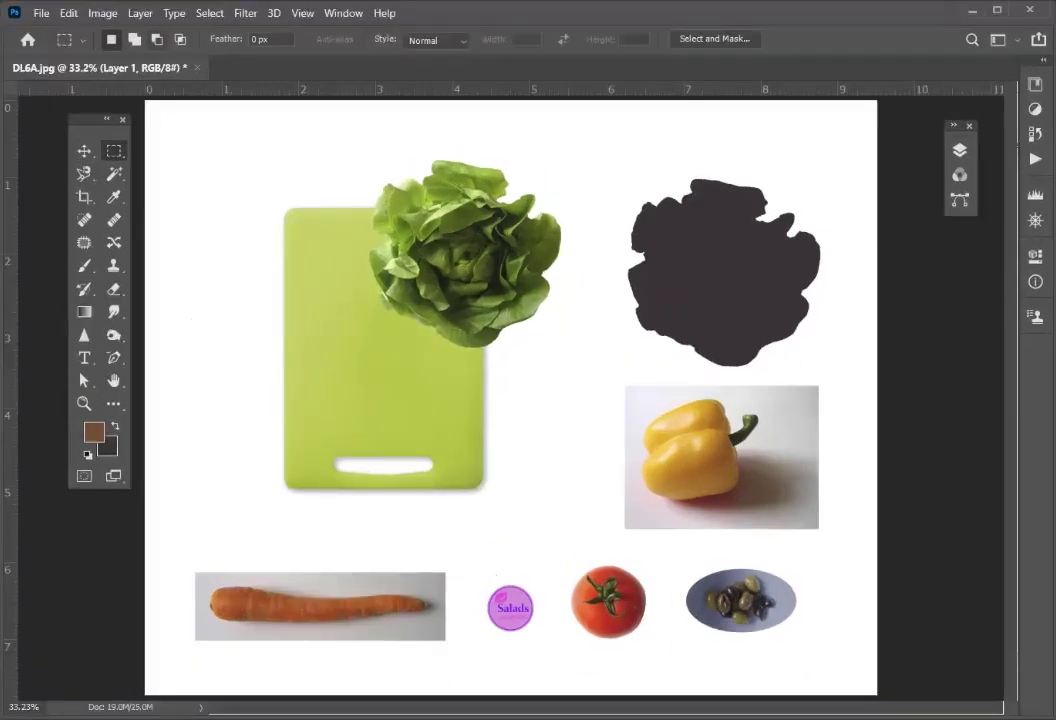
key(v)
drag(608, 600, 284, 364)
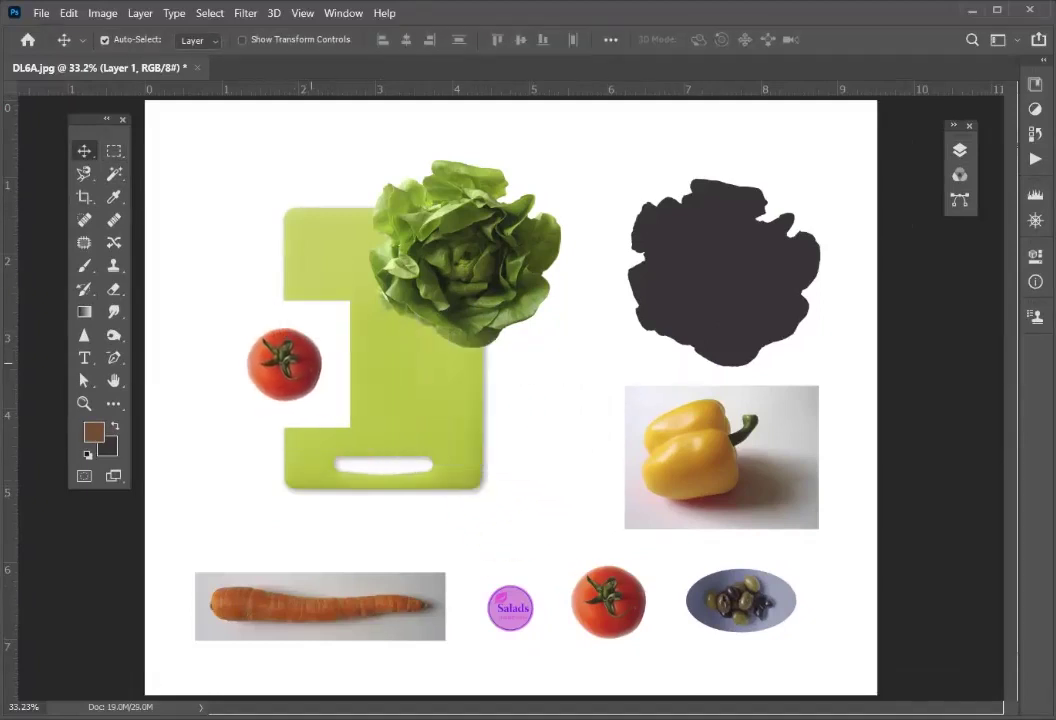
Draw a marquee around the lettuce on the cutting board and subtract the surrounding white and the adjoining board with the Magic Wand.
click(594, 248)
key(F7)
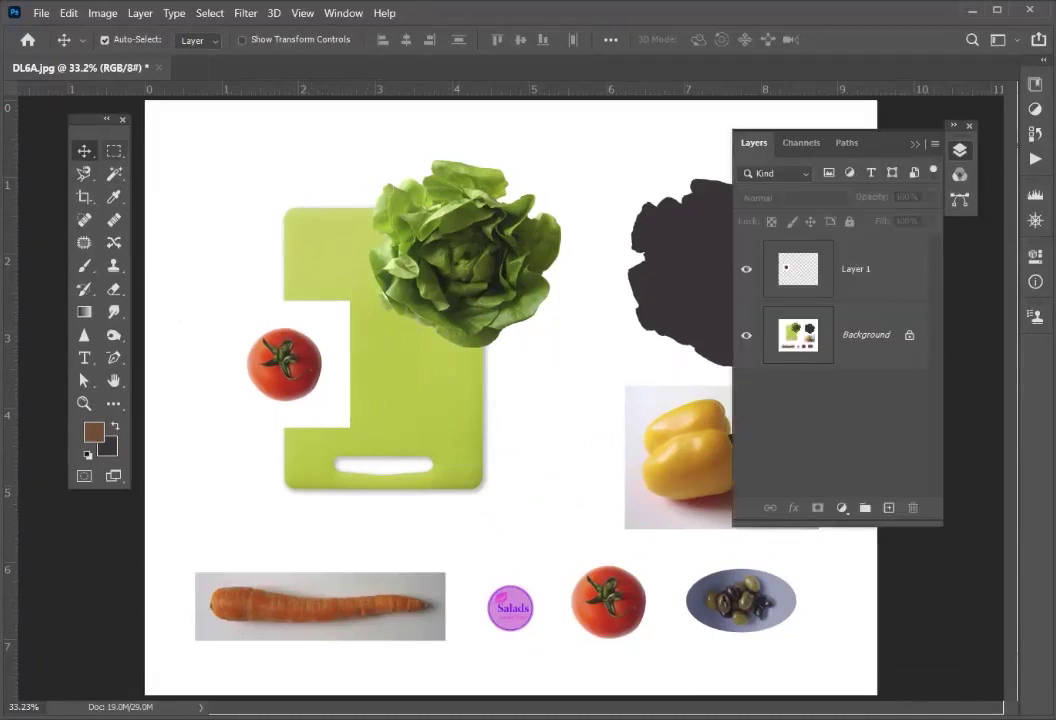
click(114, 150)
drag(338, 143, 597, 362)
key(w)
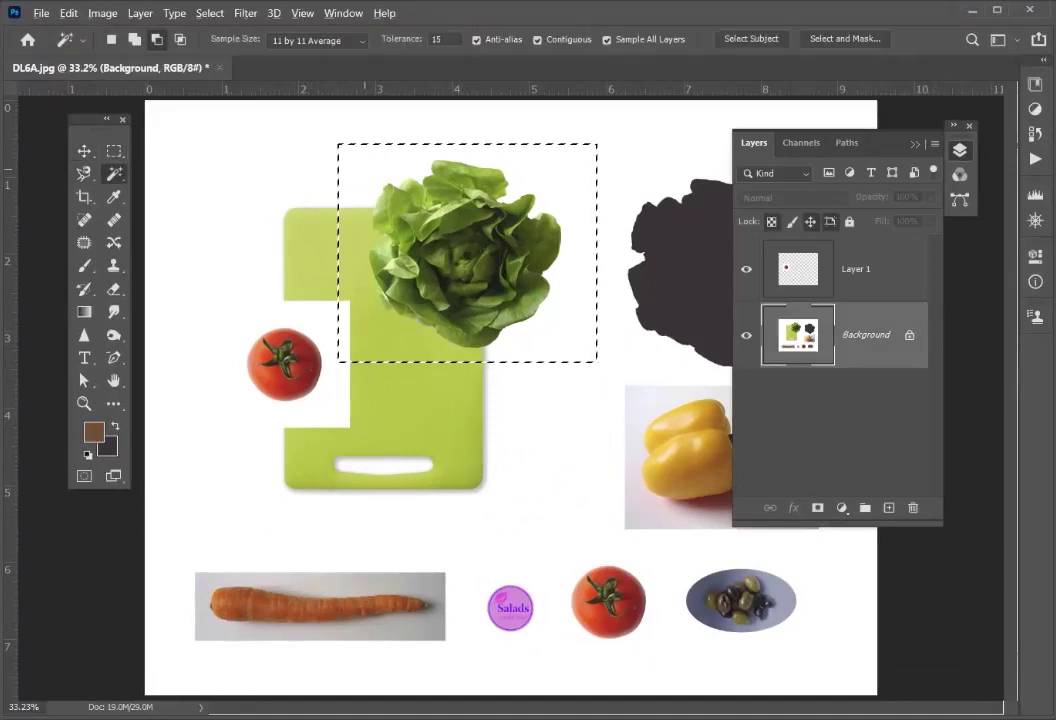
alt+click(364, 168)
alt+click(364, 273)
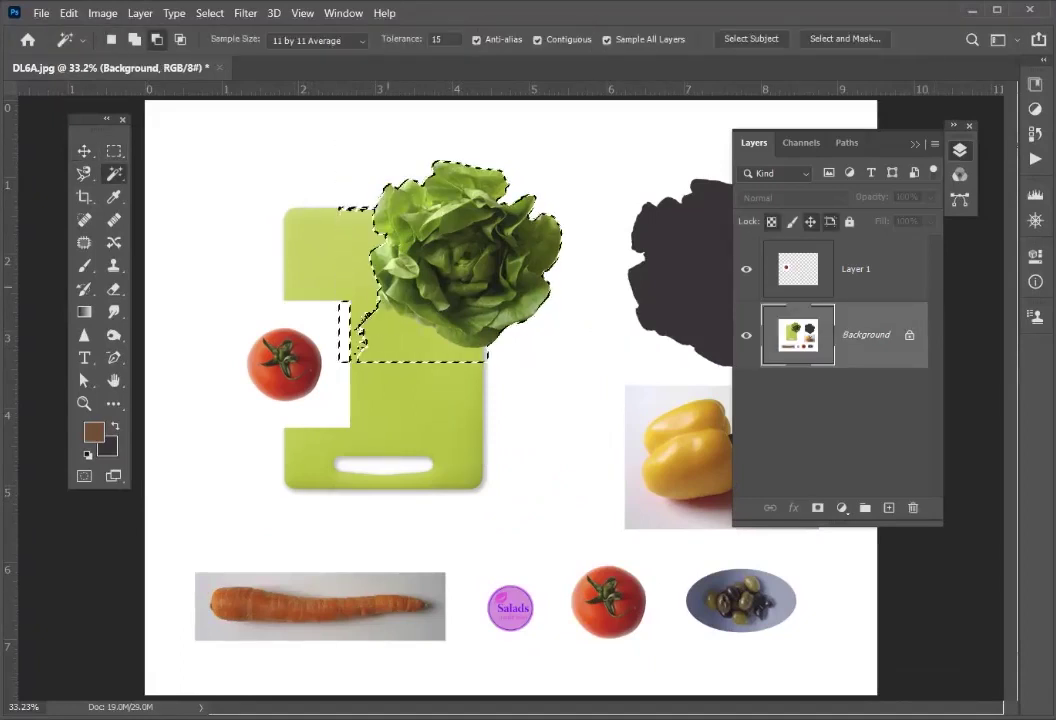
Subtract the remaining cutting board areas from the selection and move the lettuce off the board toward its original place.
alt+click(410, 345)
key(alt)
alt+click(353, 205)
key(v)
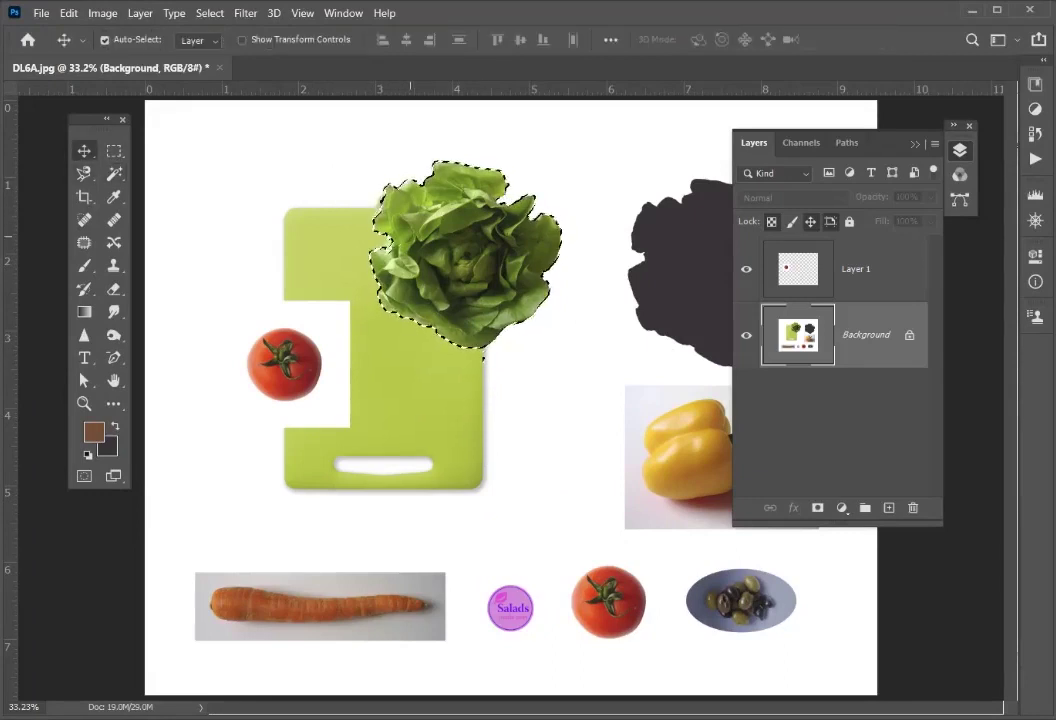
drag(455, 220, 658, 237)
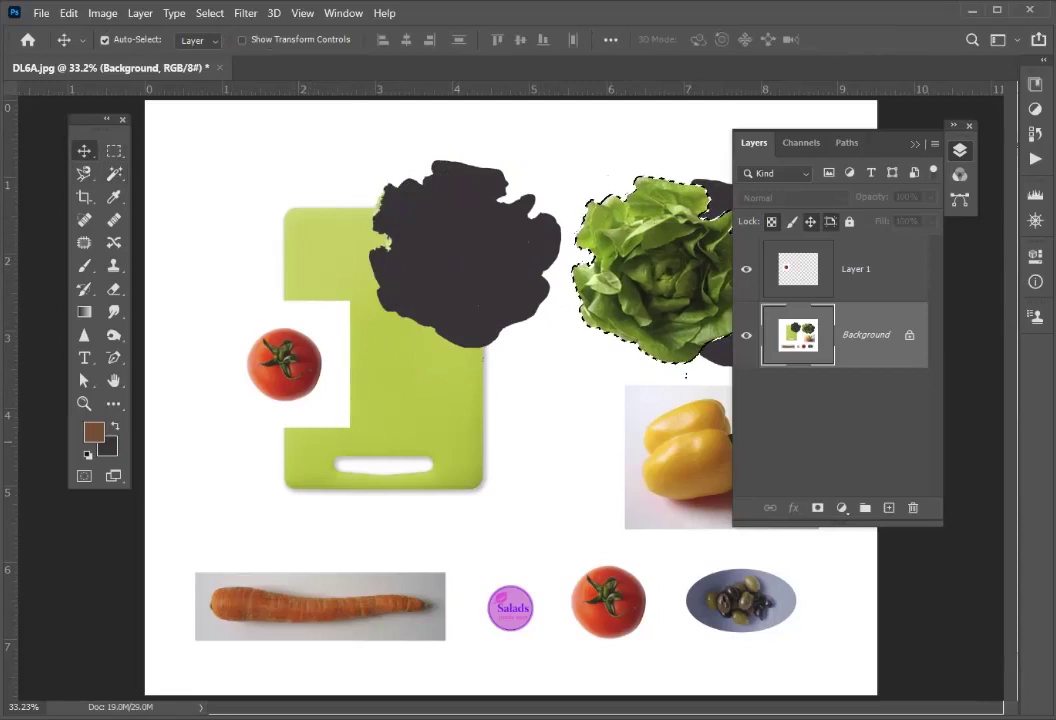
Revert the document to the first Magic Wand history state and clear the selection.
click(1035, 130)
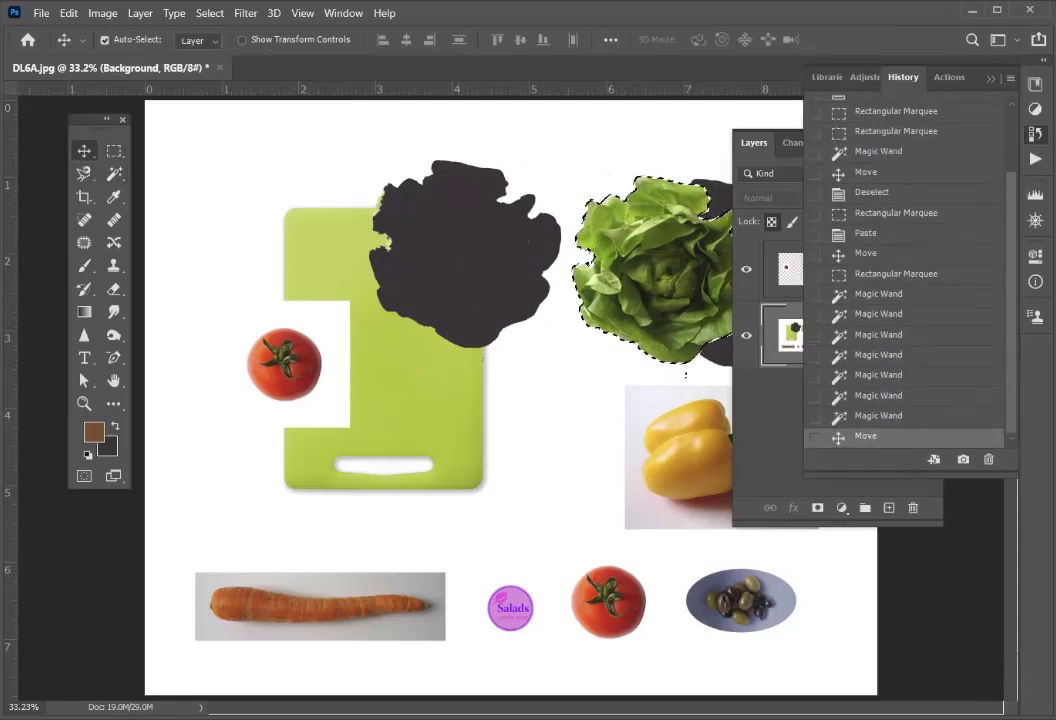
click(878, 155)
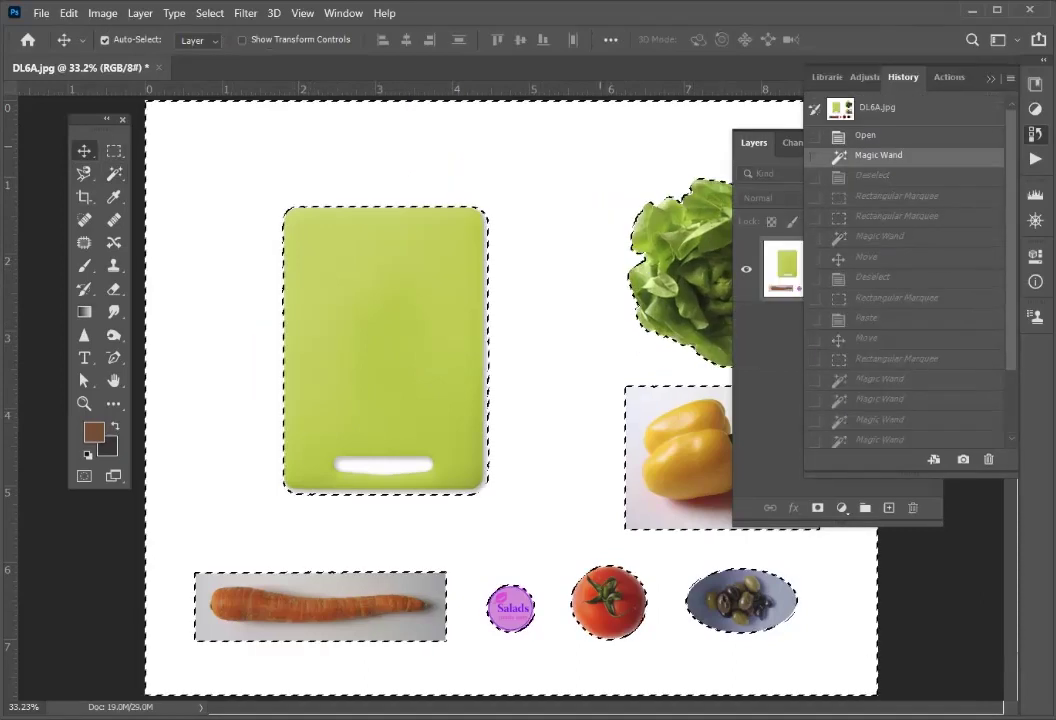
key(ctrl+d)
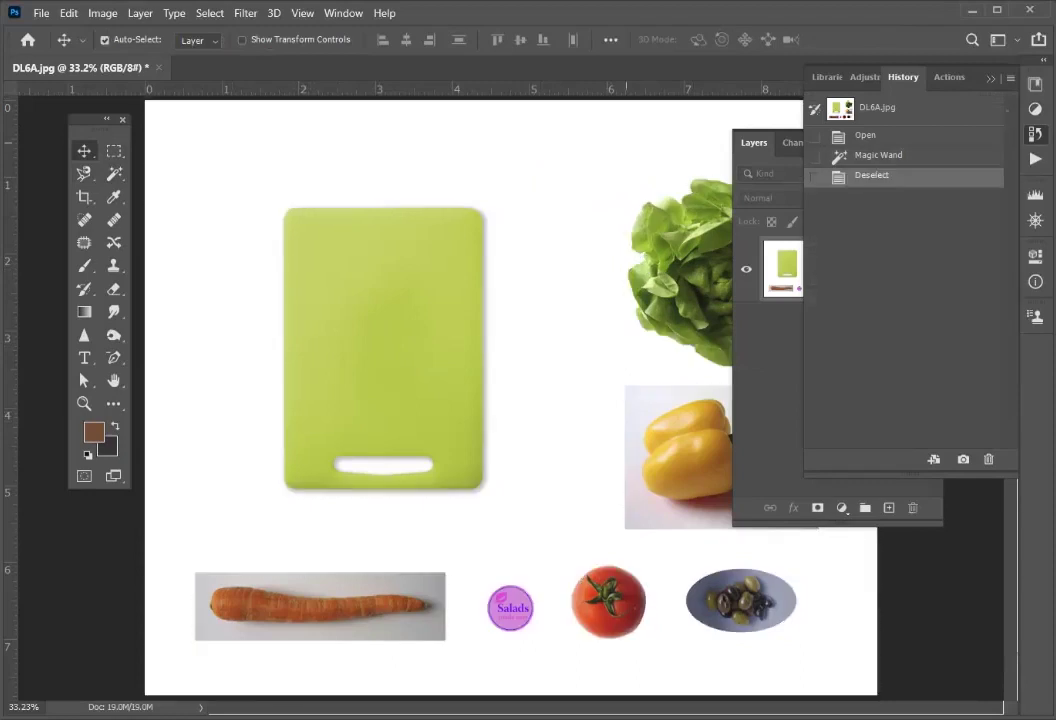
click(1035, 133)
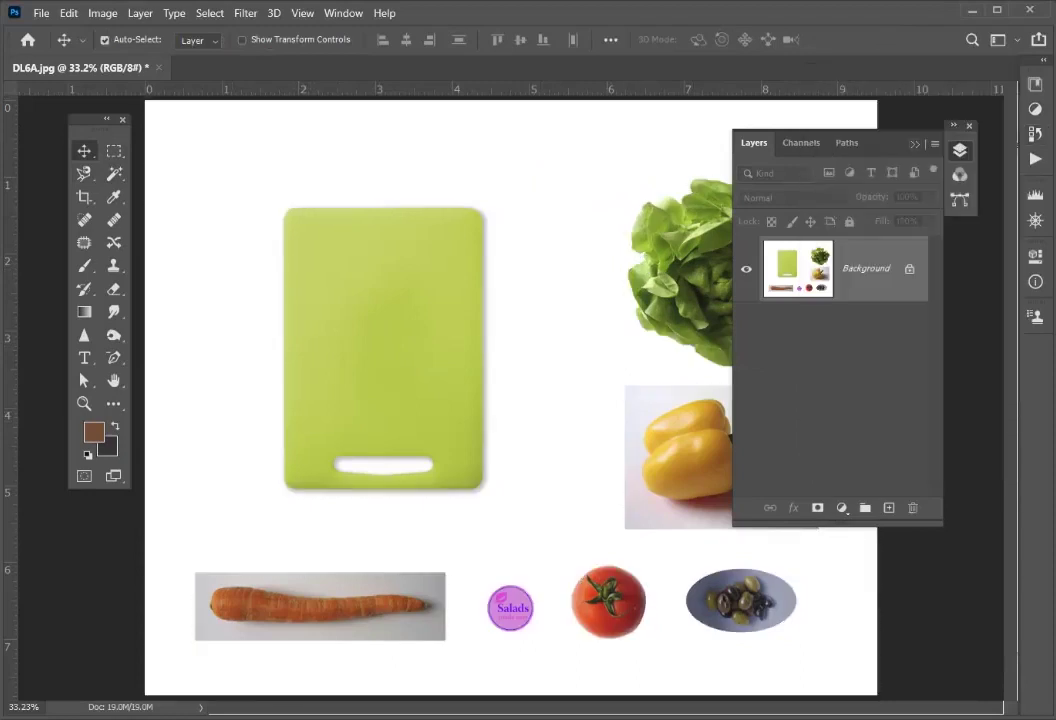
click(960, 150)
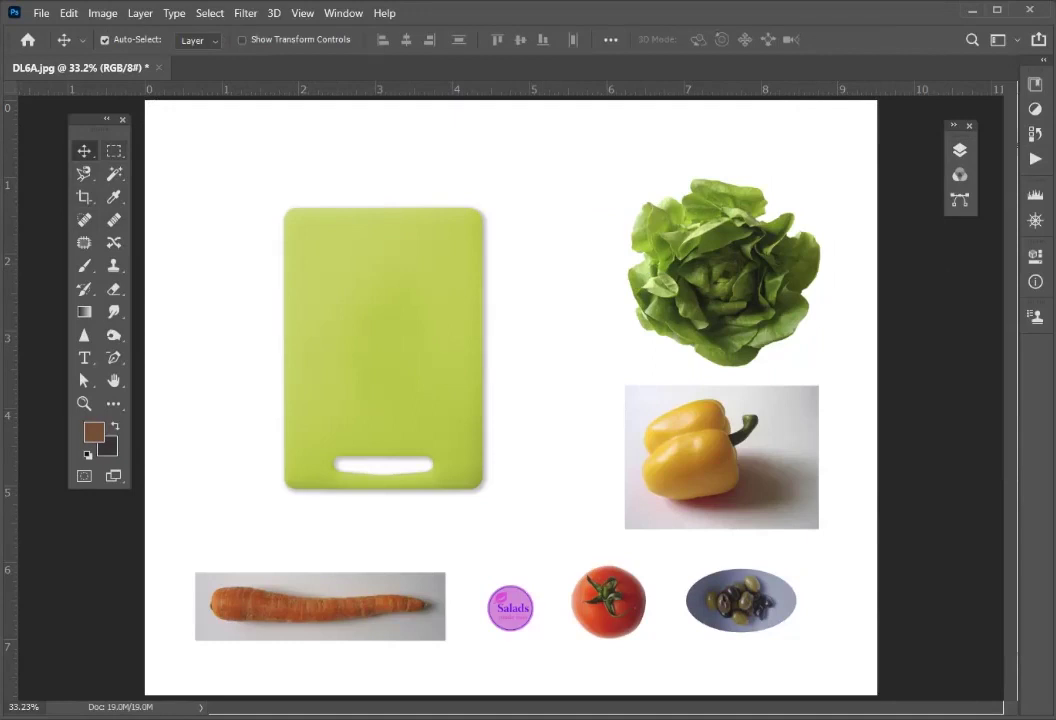
Select a rectangular area around the lettuce and copy it to a new layer.
key(m)
drag(613, 167, 820, 374)
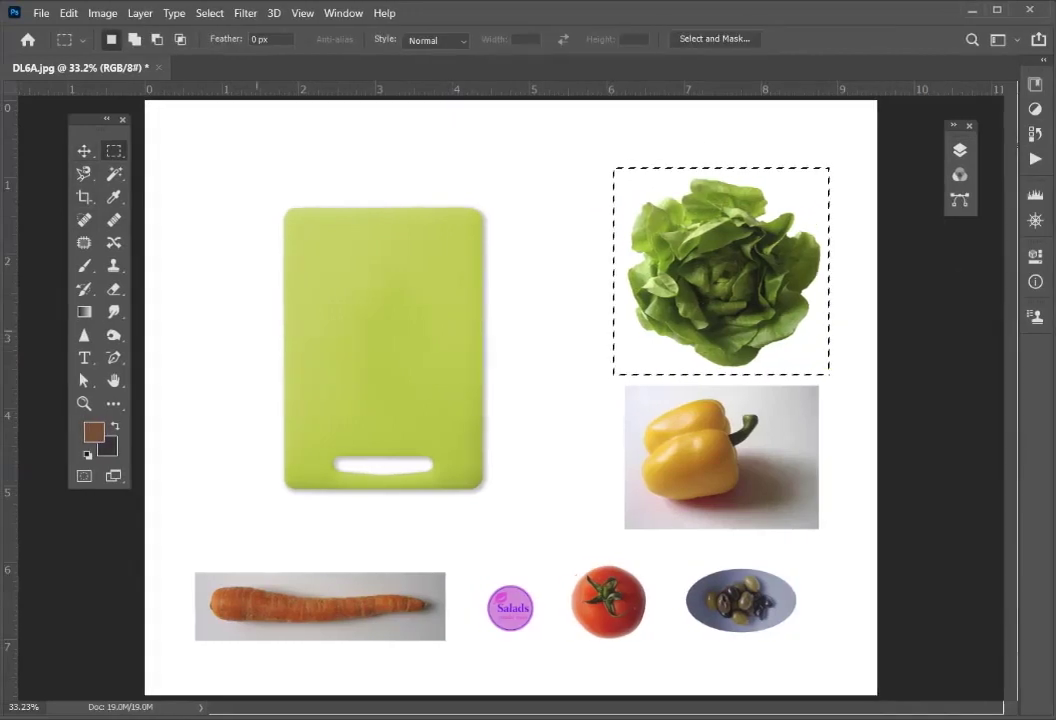
key(ctrl+j)
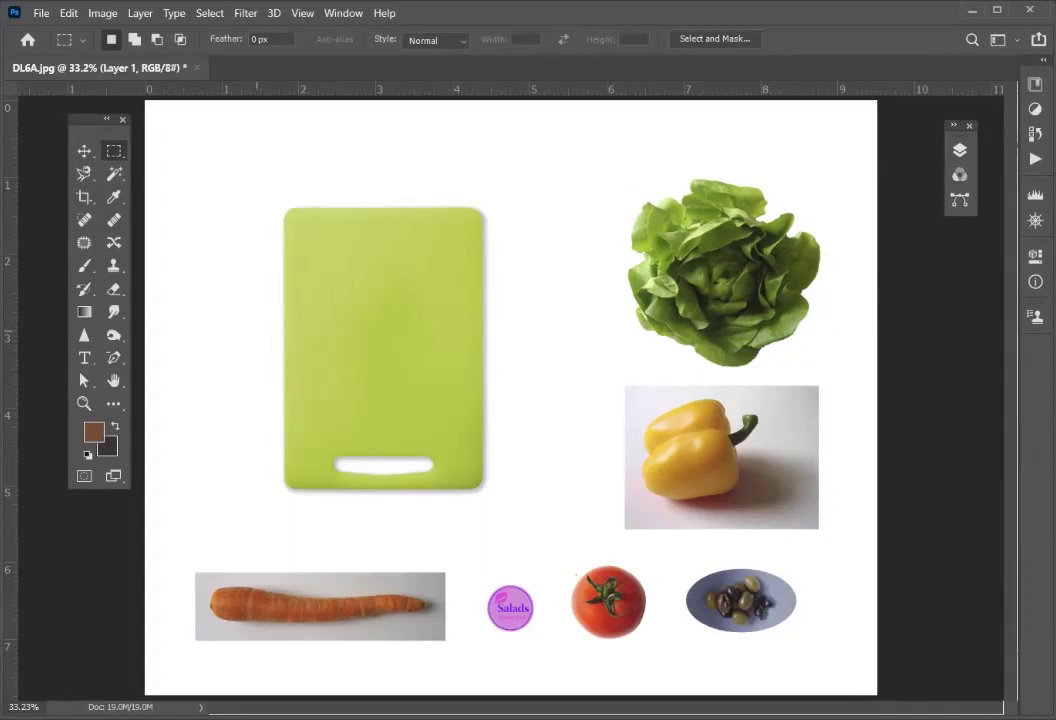
key(F7)
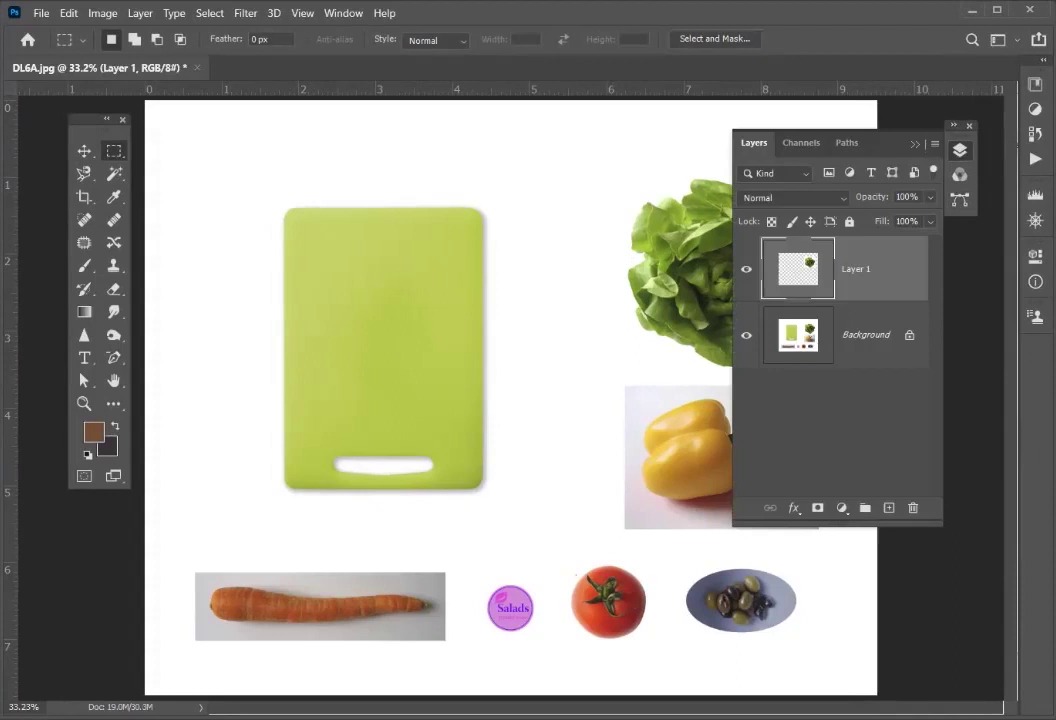
key(F7)
Move the lettuce copy to the middle of the canvas and hide the Background layer.
key(v)
drag(745, 220, 508, 198)
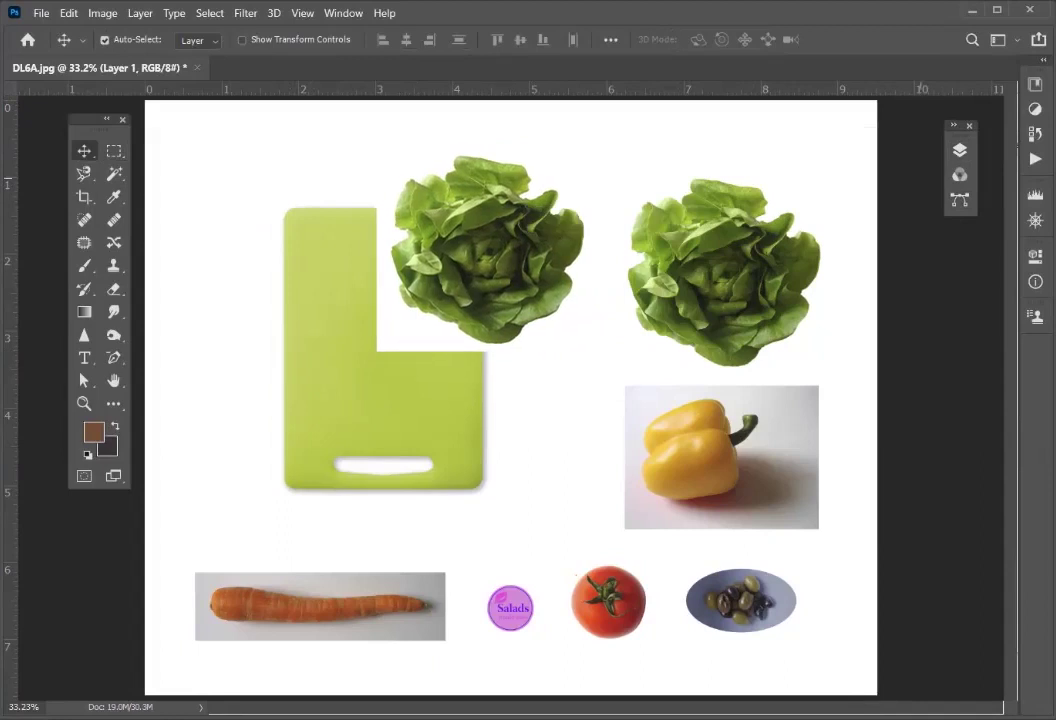
key(F7)
click(746, 335)
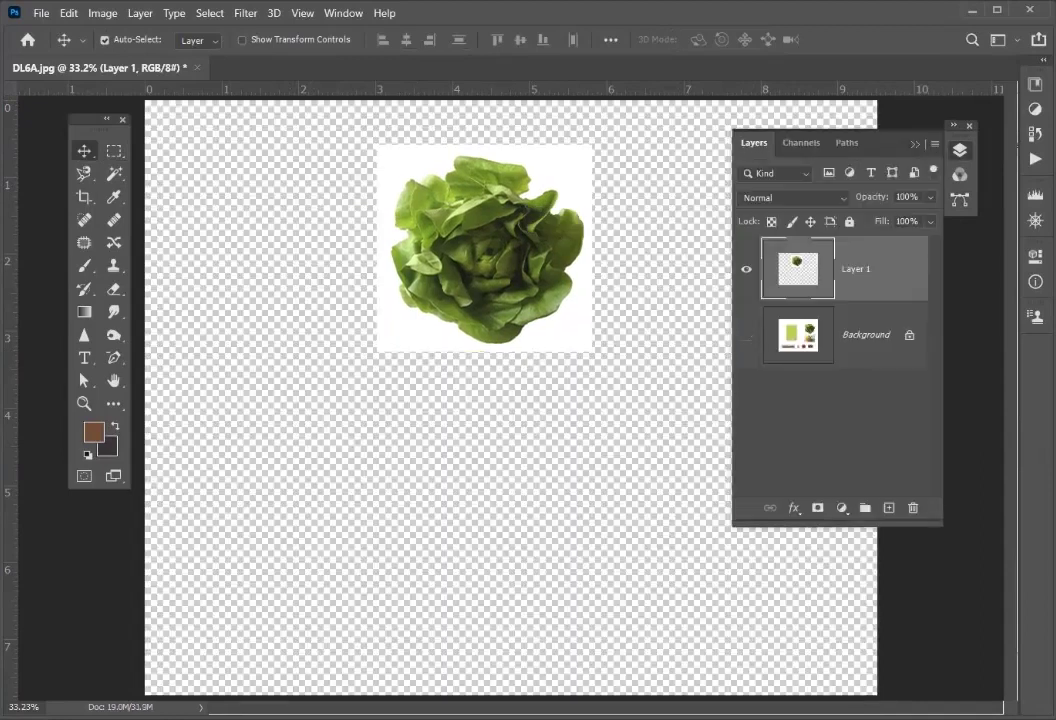
drag(480, 193, 497, 339)
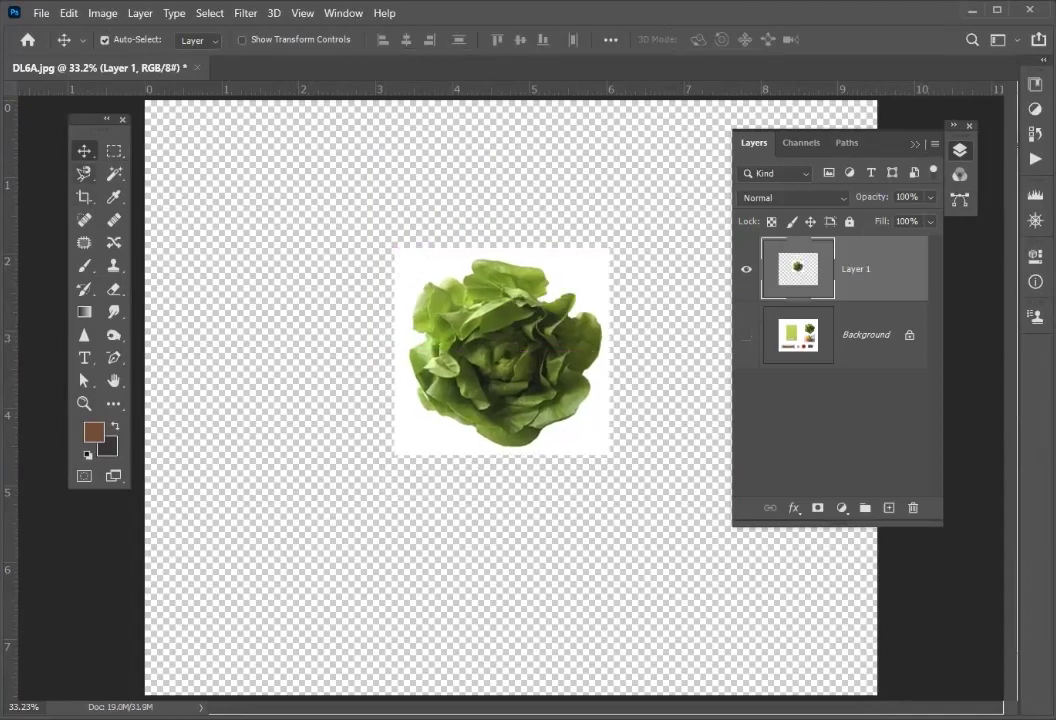
Select the transparent area and the white around the lettuce with the Magic Wand, then invert the selection to the lettuce.
click(114, 174)
click(303, 192)
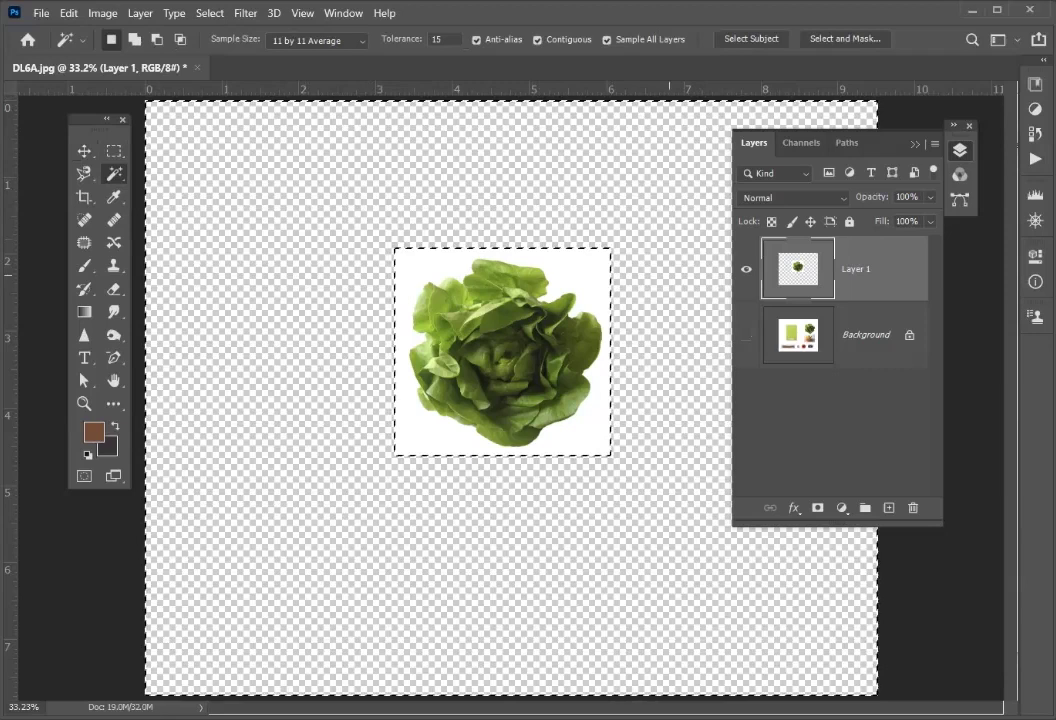
key(shift)
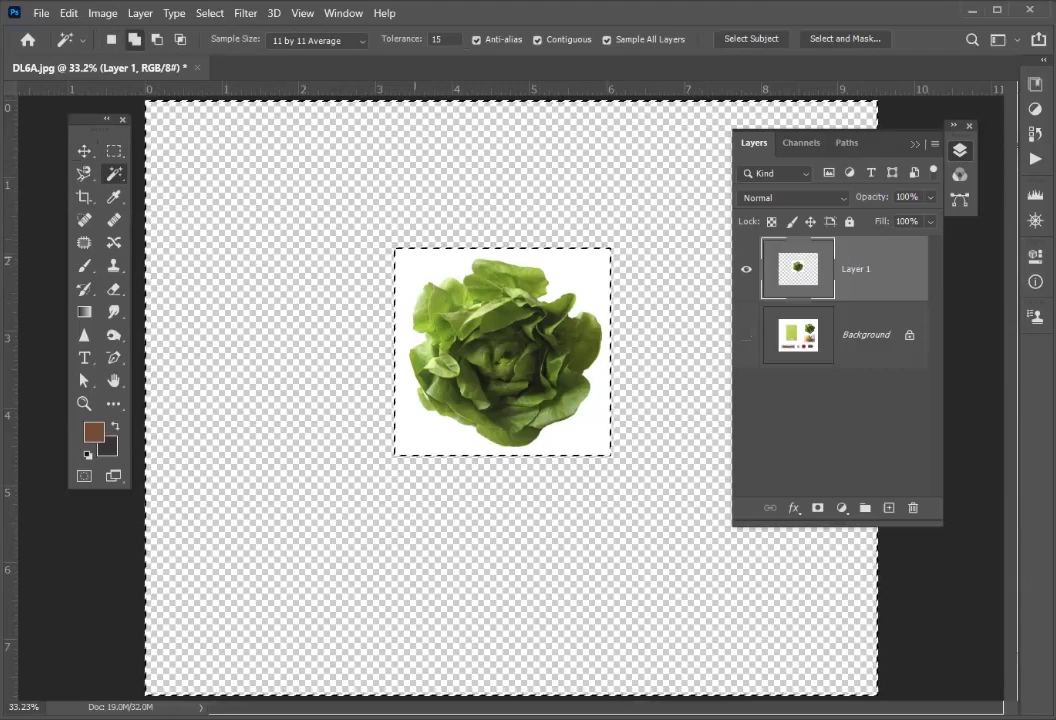
shift+click(415, 260)
key(z)
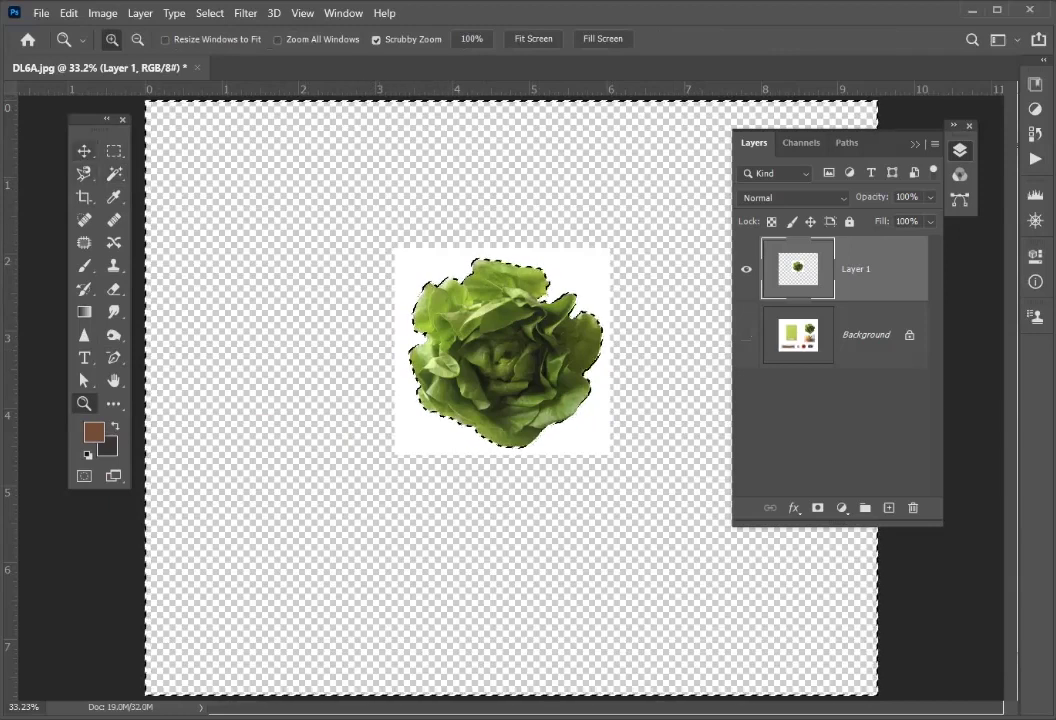
key(v)
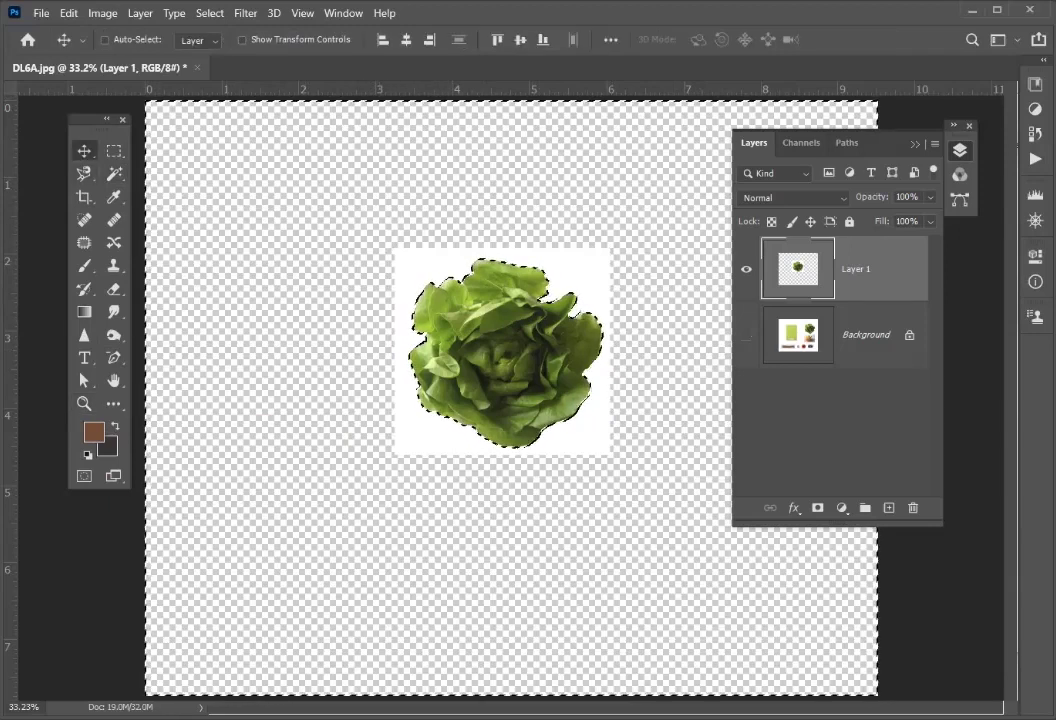
key(ctrl+shift+i)
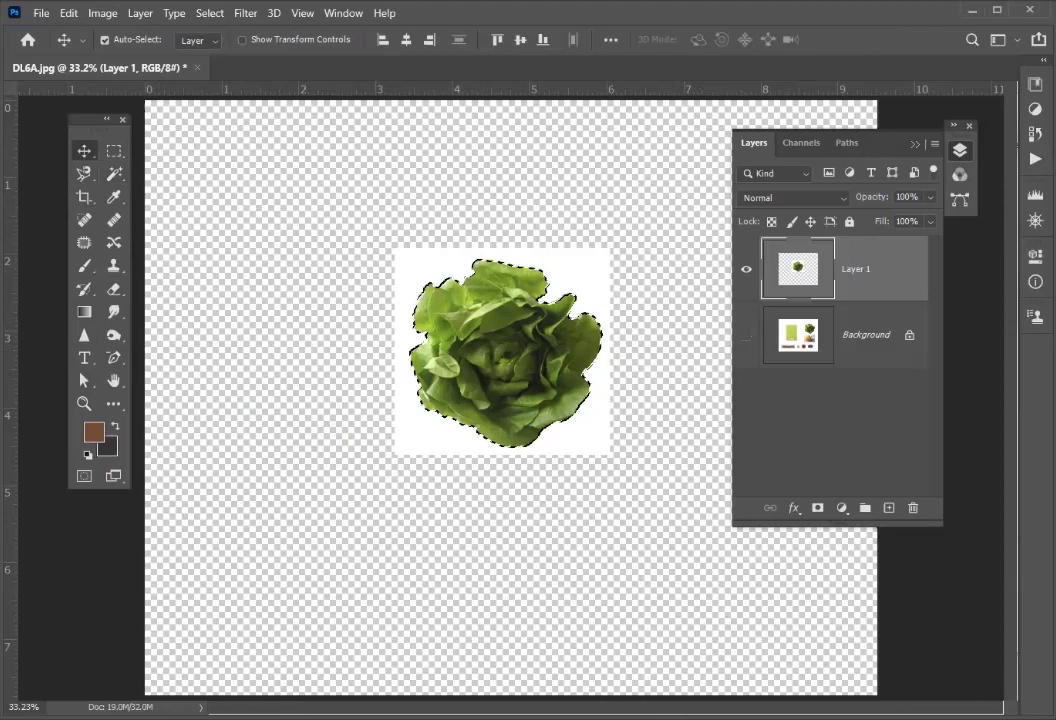
Examine how closely the selection outline follows the lettuce's leaf edges.
key(z)
drag(451, 255, 527, 371)
drag(472, 304, 565, 320)
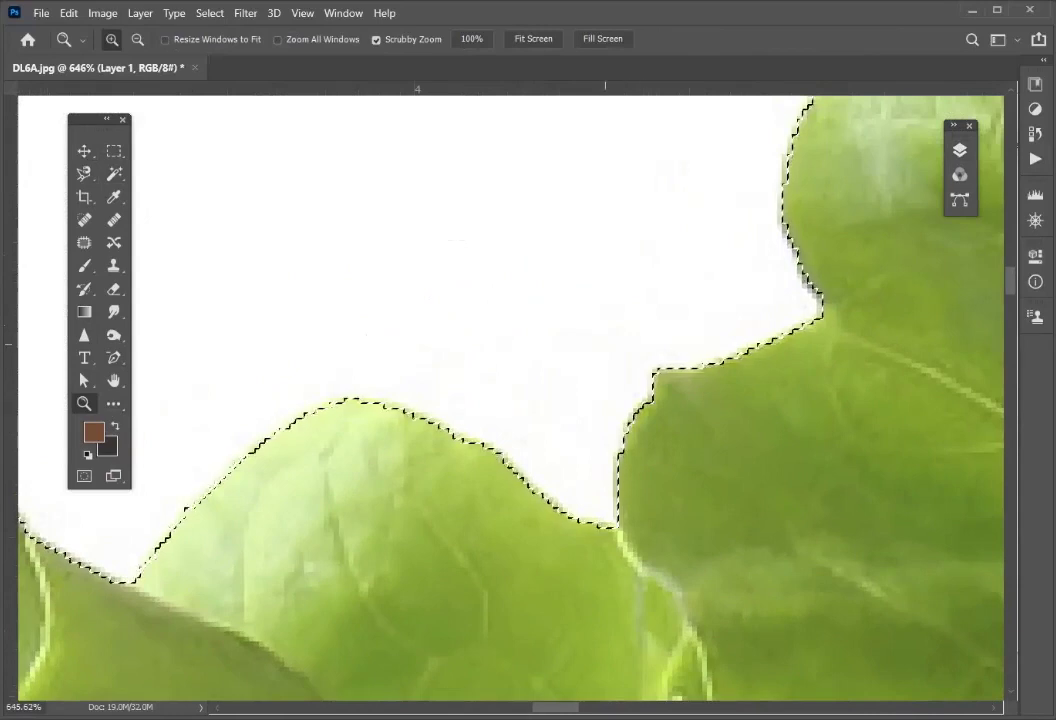
key(ctrl+minus)
key(ctrl+minus)
key(ctrl+minus)
key(ctrl+minus)
key(ctrl+minus)
key(ctrl+minus)
key(ctrl+minus)
key(ctrl+minus)
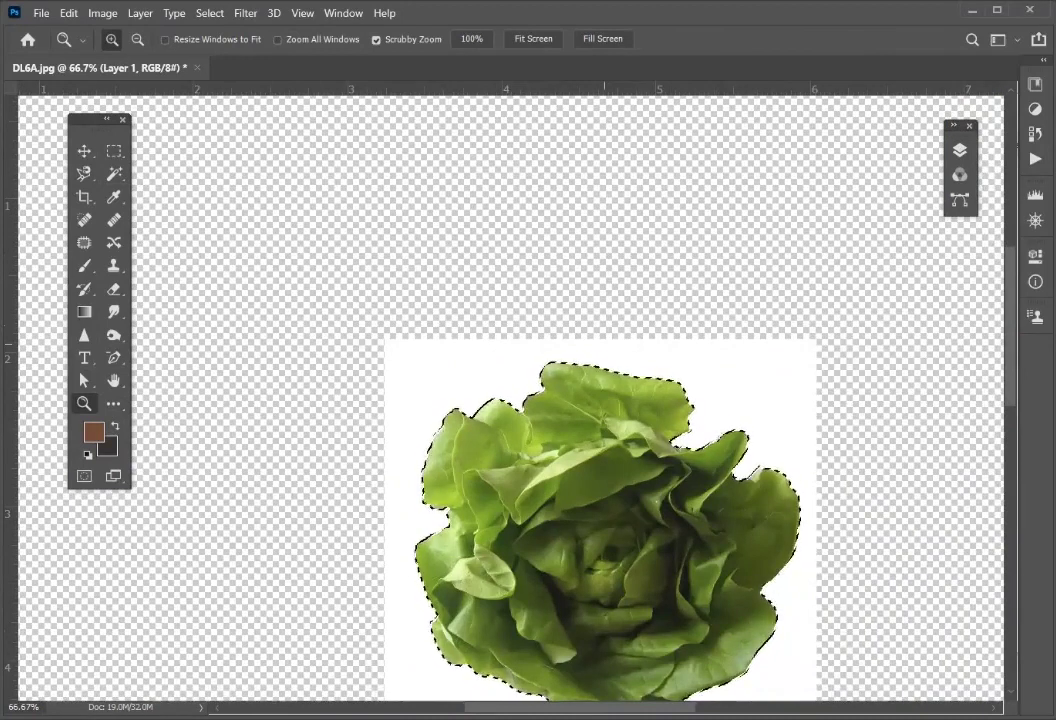
scroll(600, 450, down, 2)
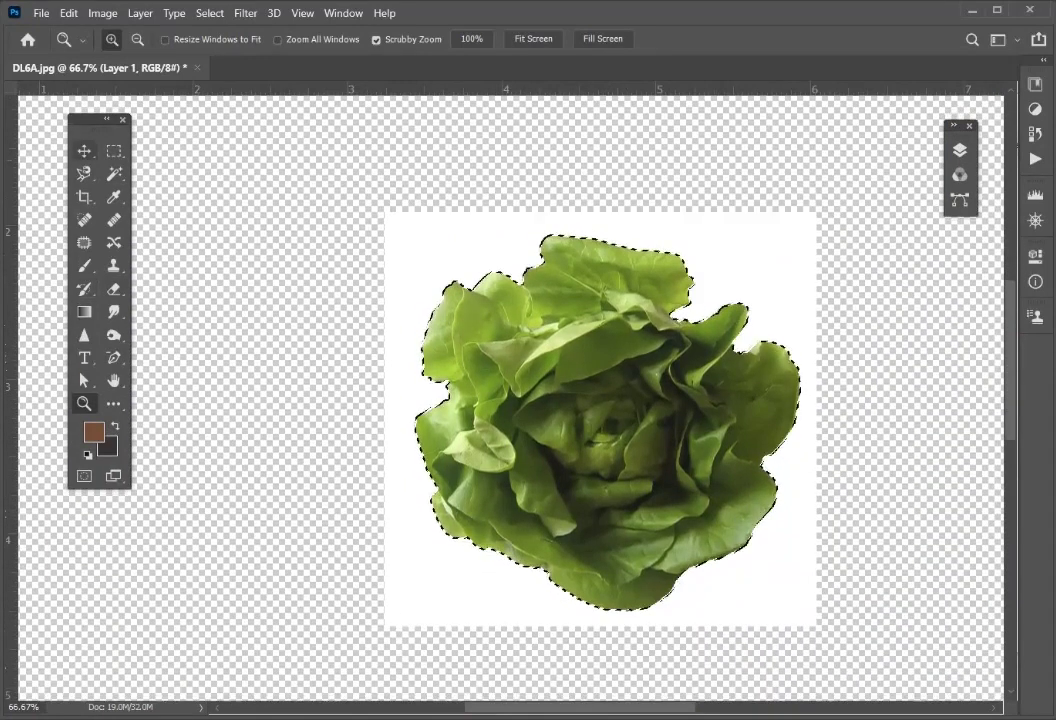
Open Select and Mask to refine the lettuce selection.
key(v)
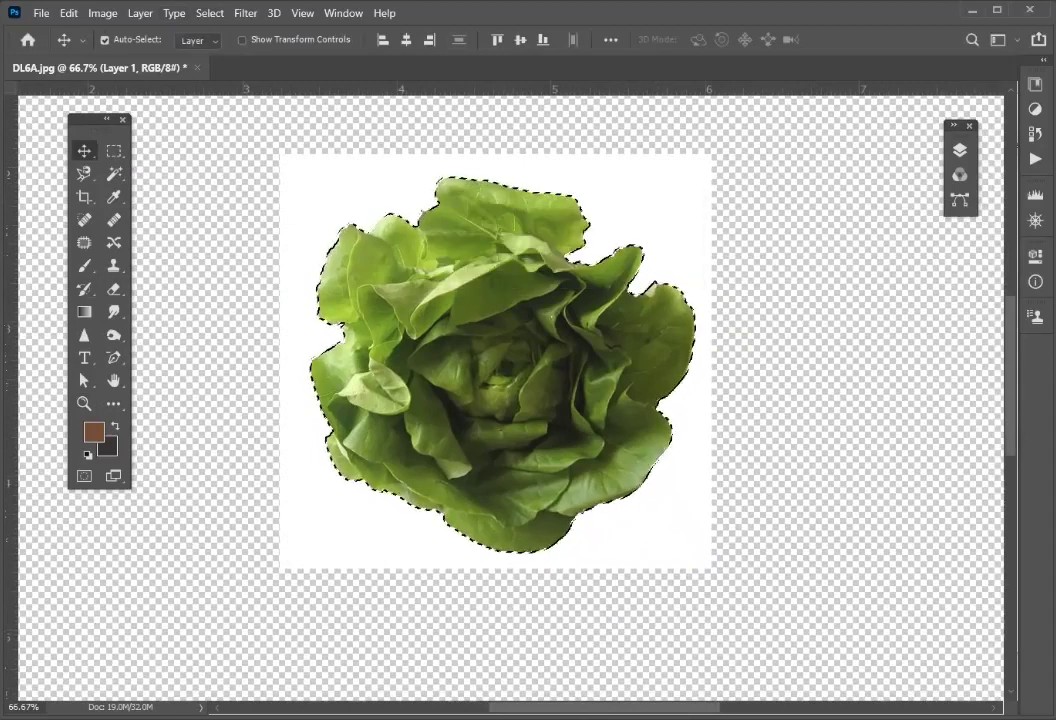
click(210, 13)
mouse_move(230, 249)
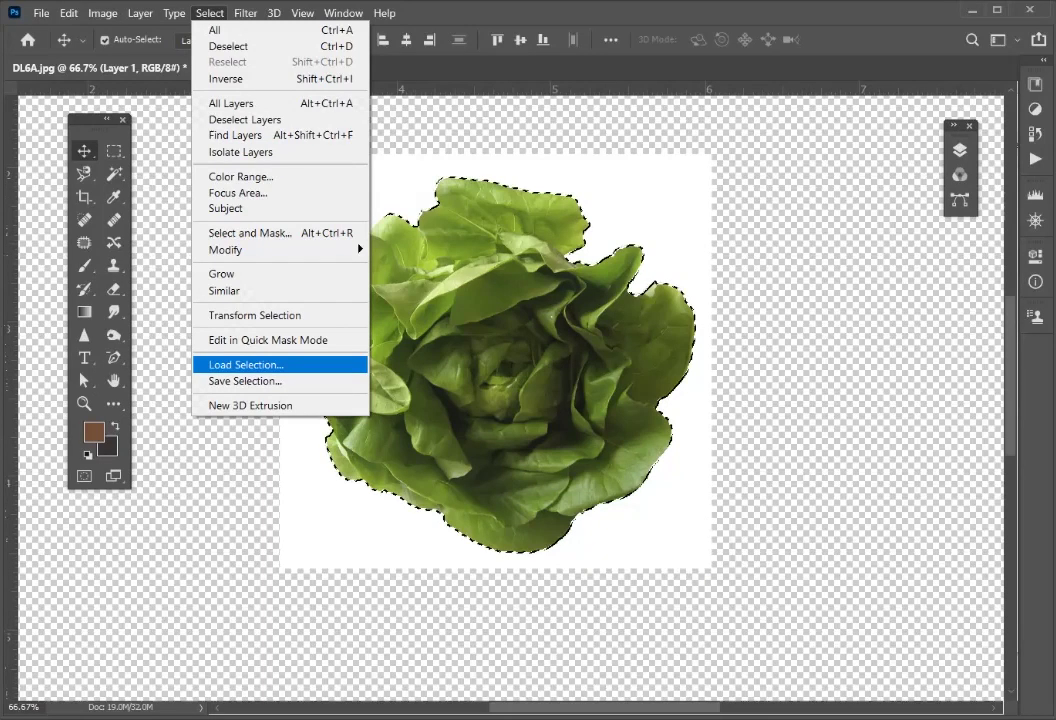
mouse_move(280, 250)
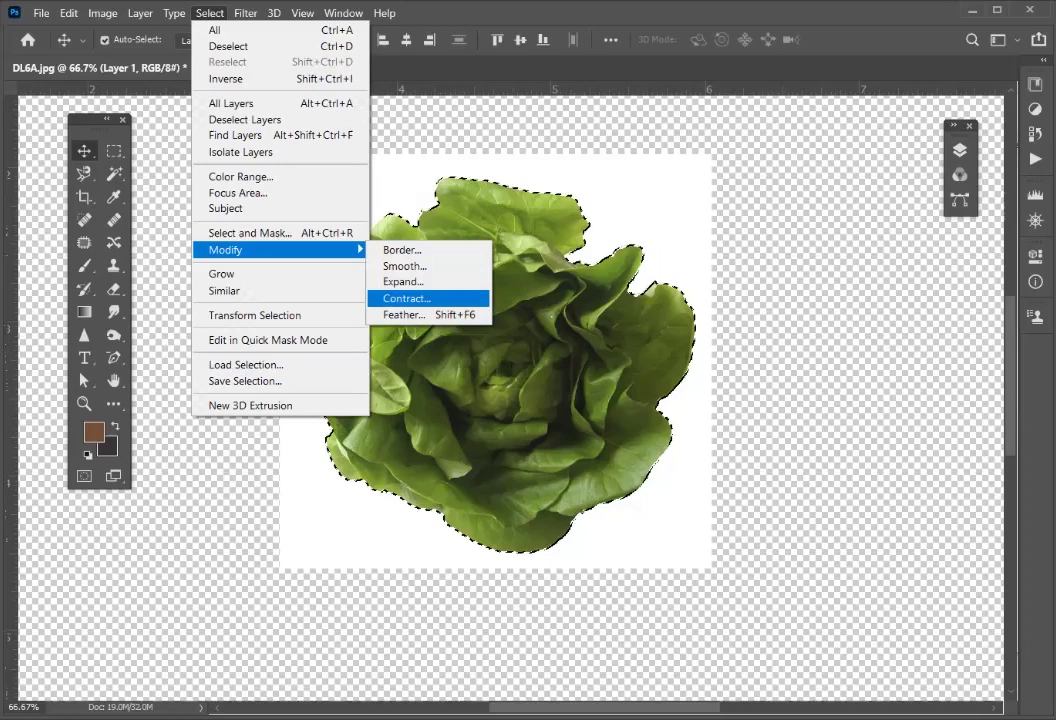
key(ctrl+alt+r)
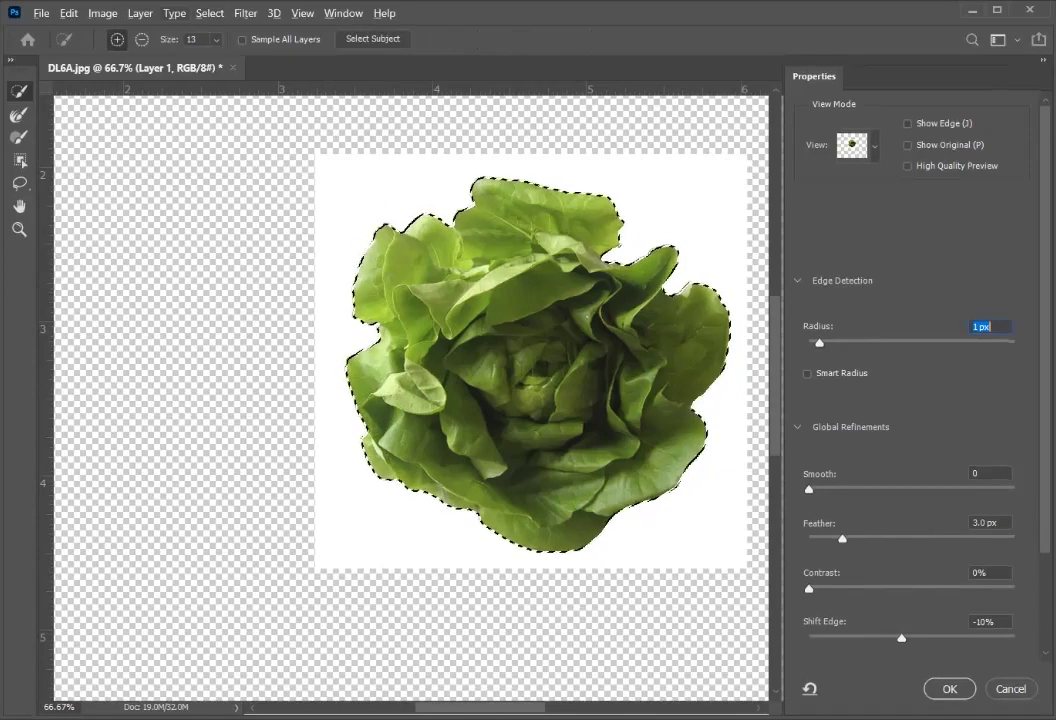
Try an Edge Detection radius of 29 px on the lettuce selection.
key(Up)
key(Up)
key(Up)
key(Up)
key(Up)
key(Up)
key(Up)
key(Up)
key(Up)
key(Up)
key(Up)
key(Up)
key(Up)
key(Up)
key(Up)
key(Up)
key(Up)
key(Up)
key(Up)
key(Up)
key(Up)
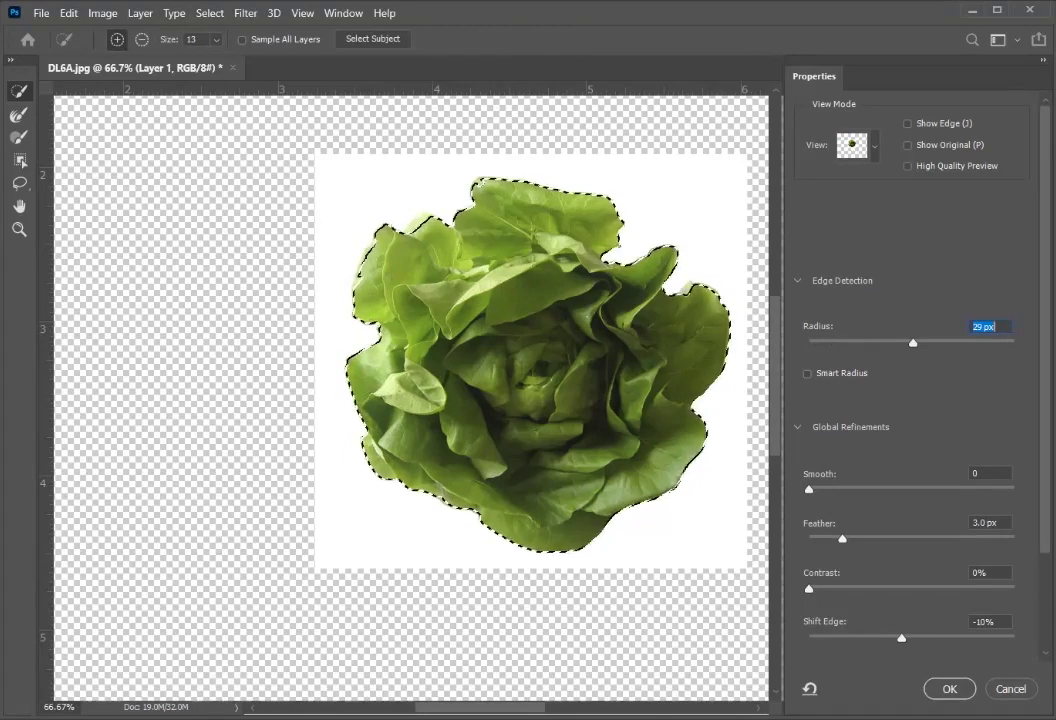
Set the Edge Detection radius to 1 px and enable Smart Radius.
key(shift+Down)
key(shift+Down)
key(shift+Down)
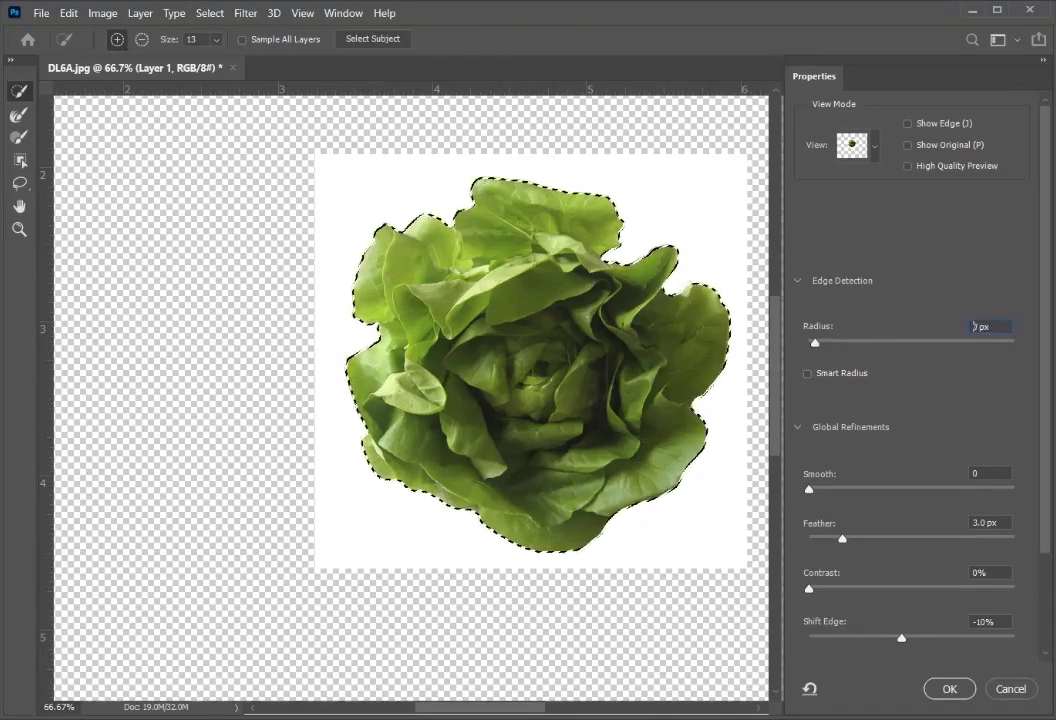
key(Up)
key(BackSpace)
text(1)
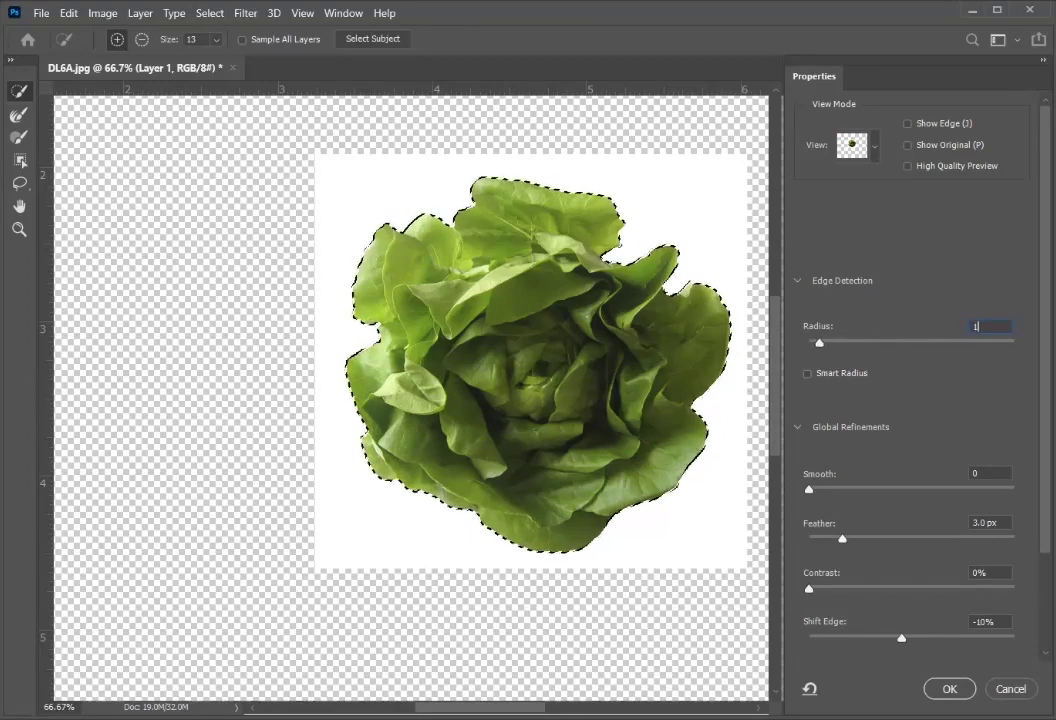
key(Return)
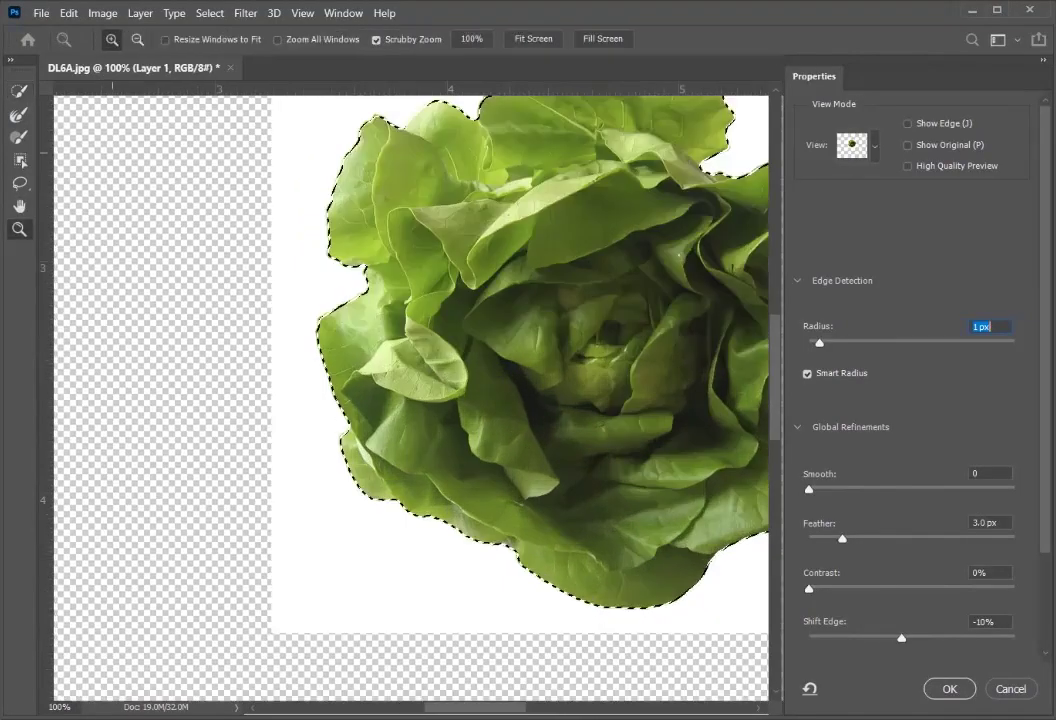
Set the selection's Feather to 1 px while checking the lettuce's edge up close.
drag(332, 431, 406, 435)
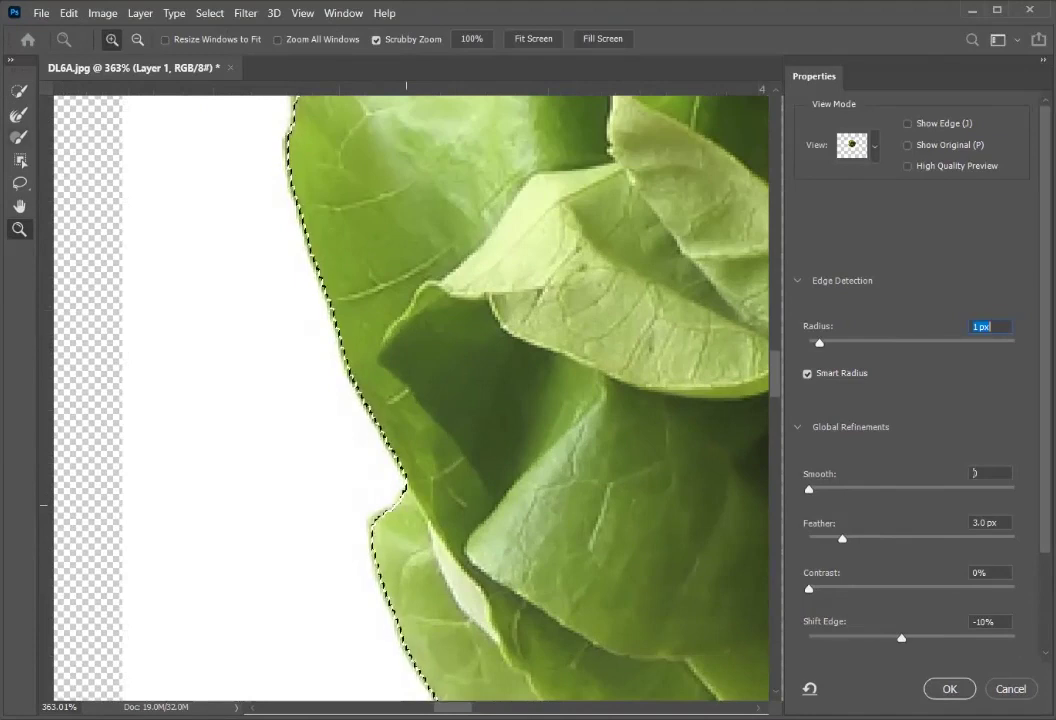
key(Tab)
key(Tab)
key(Tab)
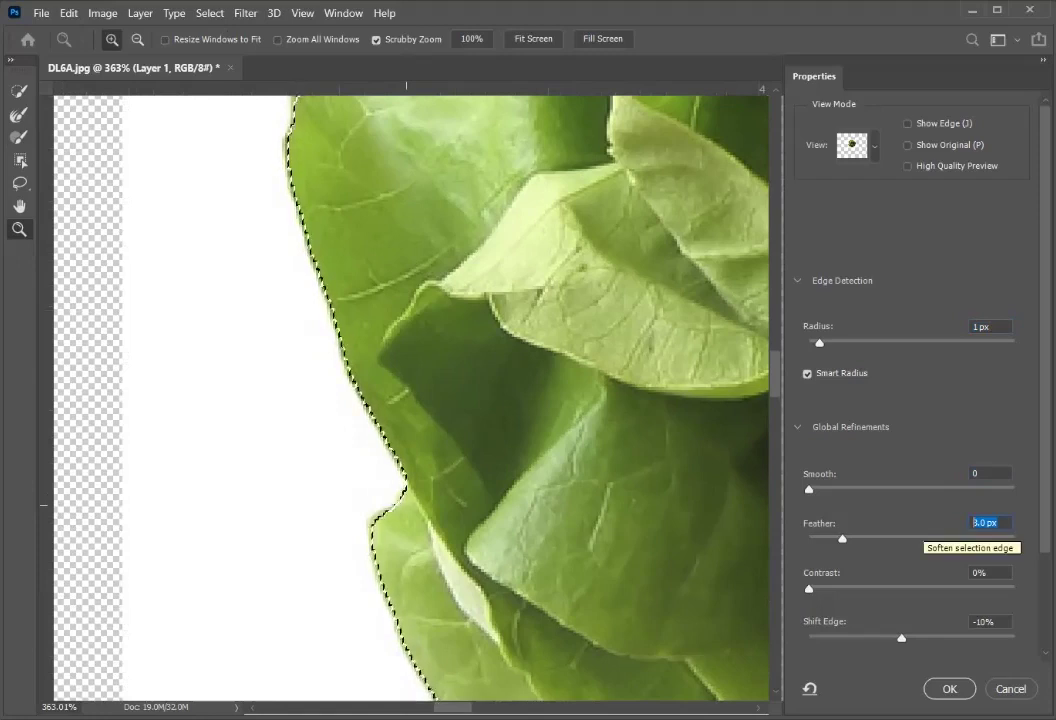
text(1)
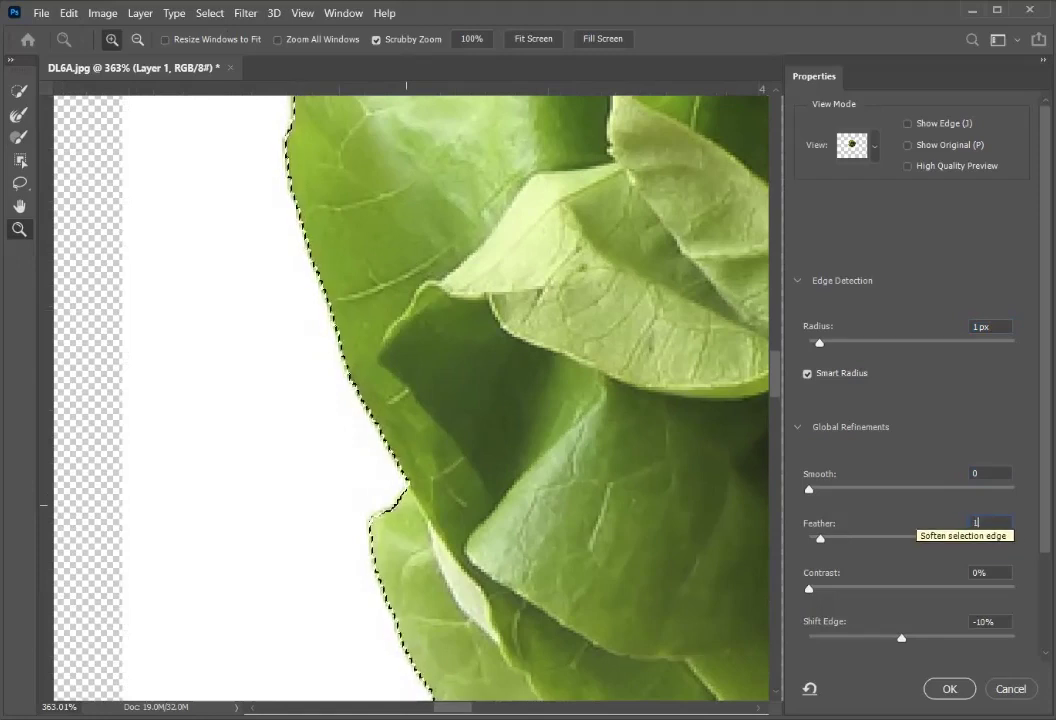
key(Tab)
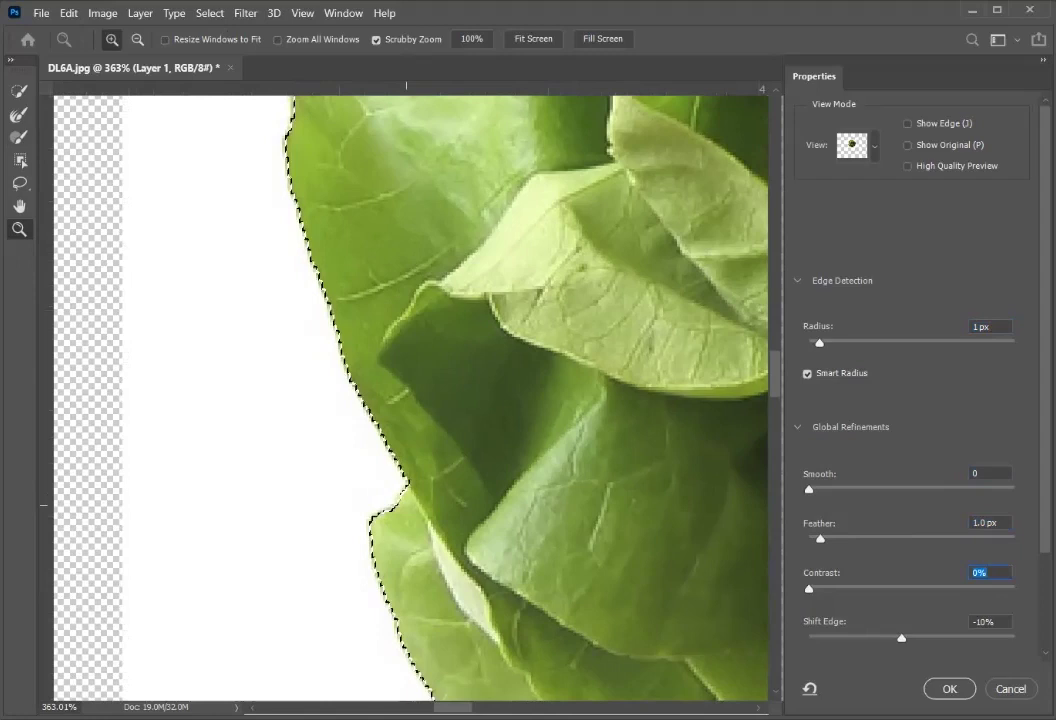
Set the lettuce selection's Feather to 1.5 px.
drag(998, 523, 973, 523)
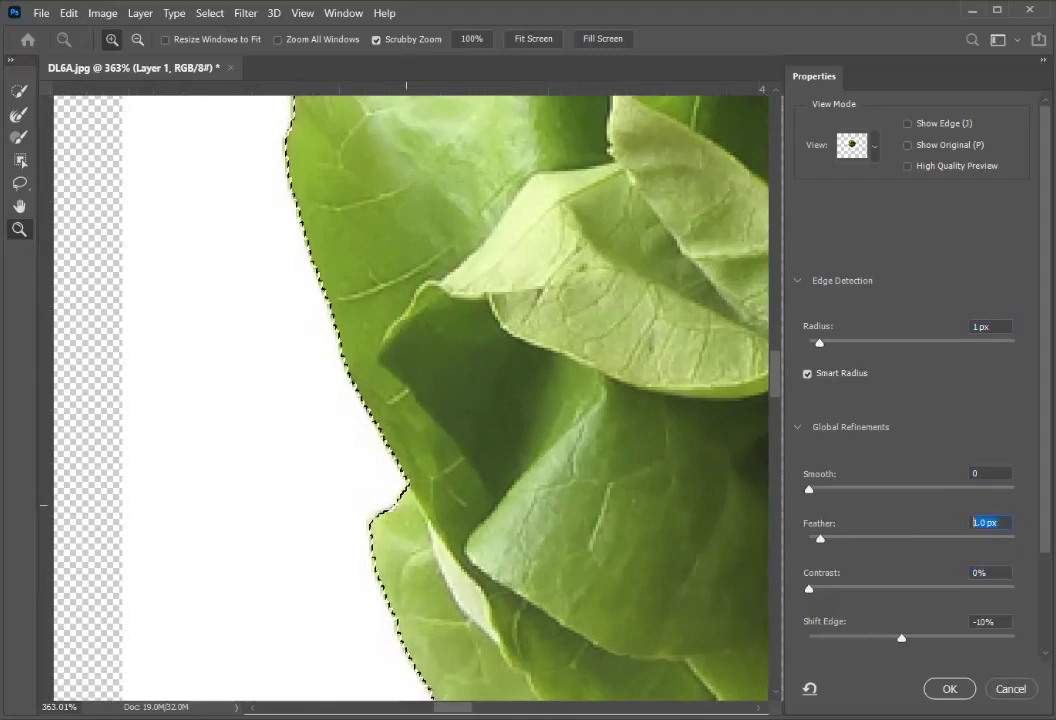
text(1.5)
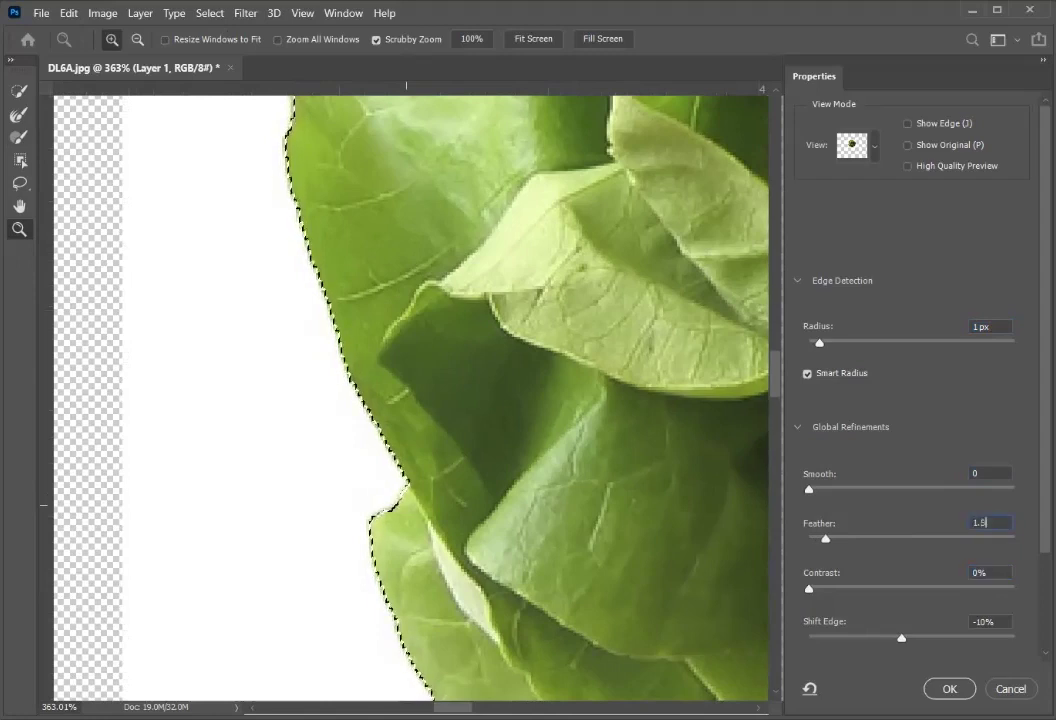
scroll(915, 400, down, 3)
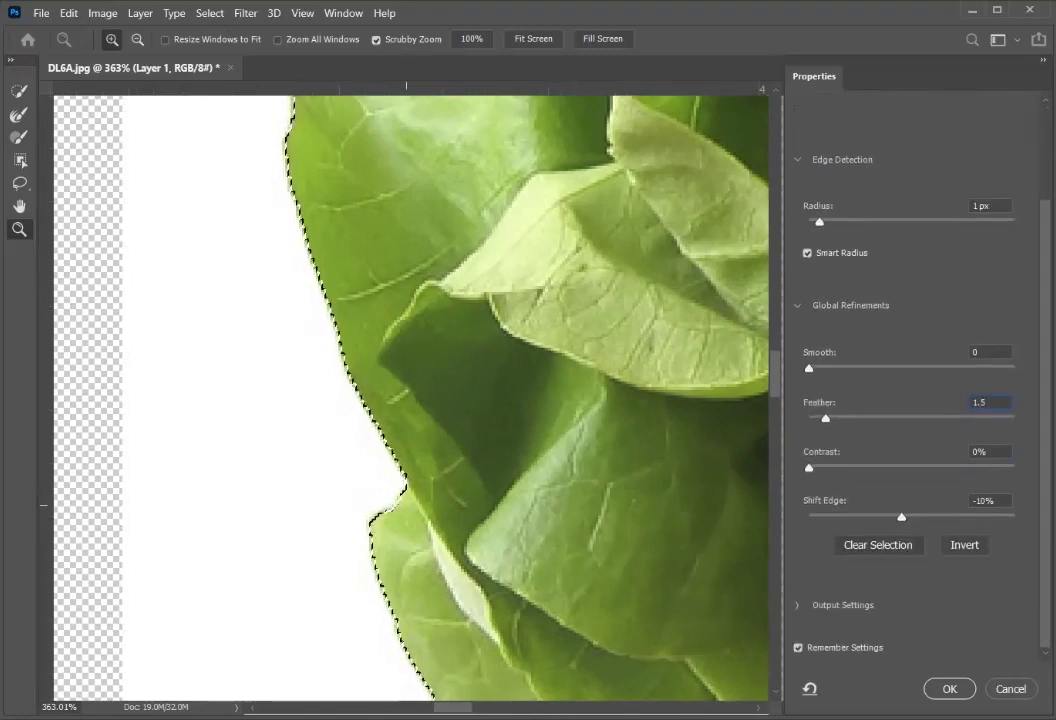
key(Return)
Try a Shift Edge value of 0% on the lettuce selection.
drag(998, 501, 974, 501)
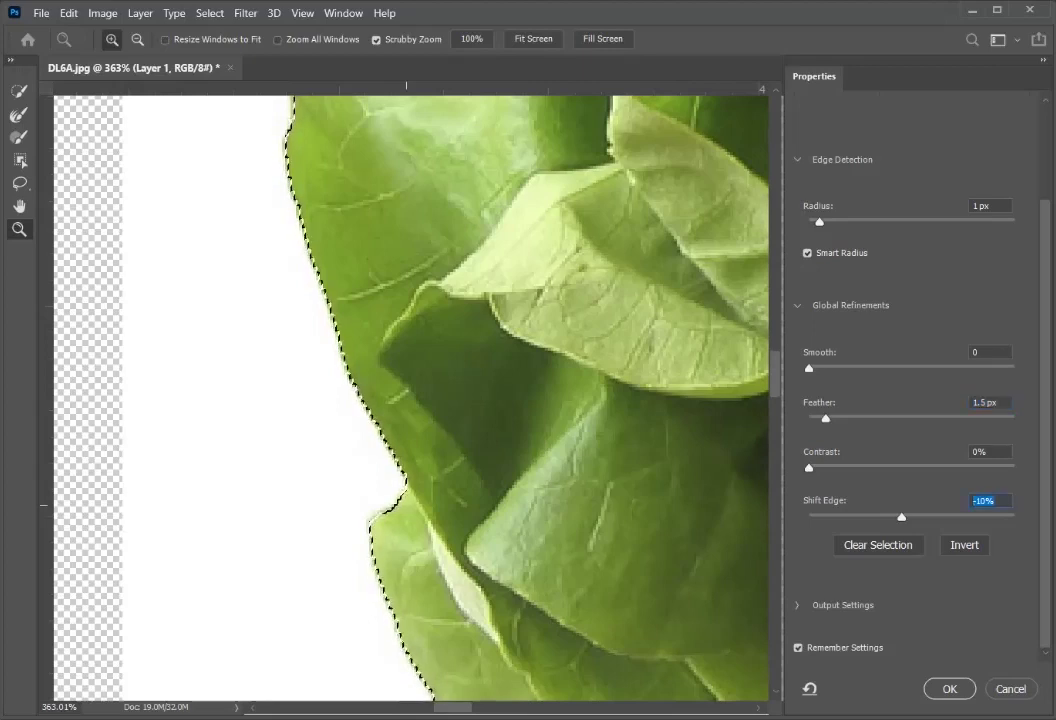
text(0)
key(Tab)
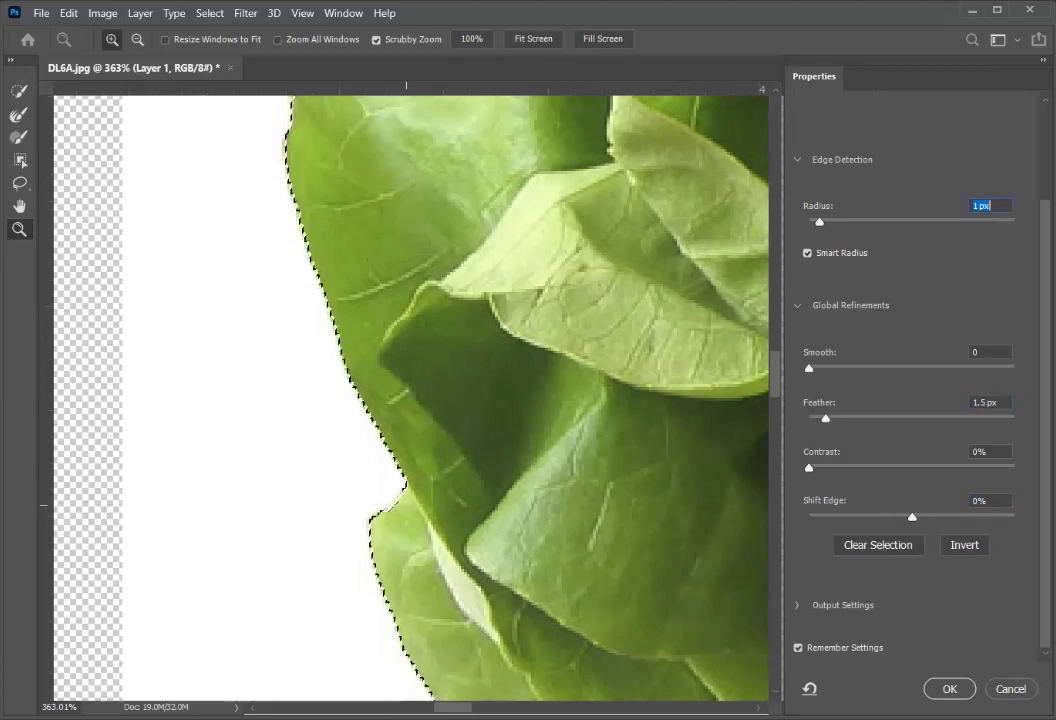
Set Shift Edge to -20% and apply the refinement to the lettuce selection.
drag(990, 501, 974, 501)
text(-10)
key(BackSpace)
key(BackSpace)
text(20)
key(Tab)
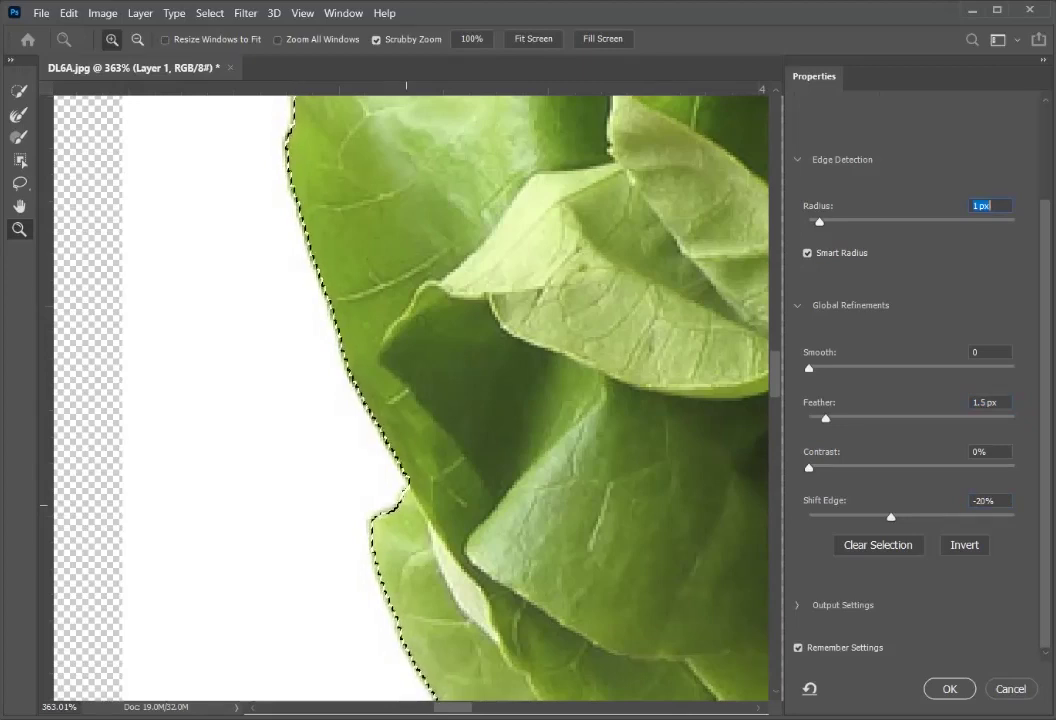
key(Return)
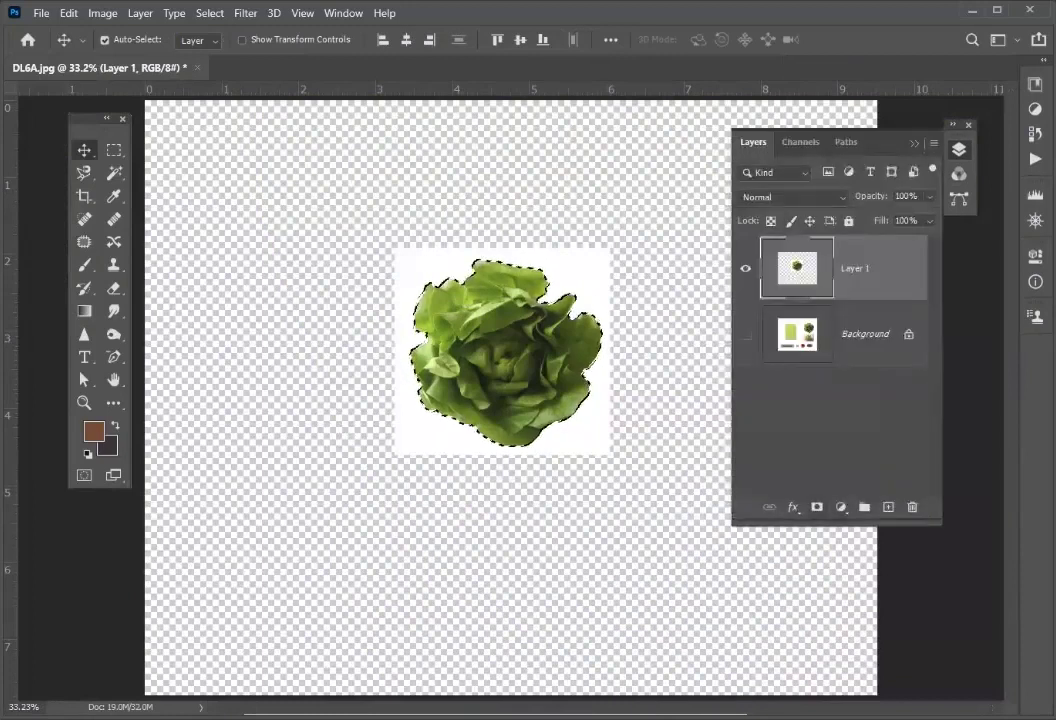
Add a layer mask to Layer 1 from the lettuce selection and show the Background layer.
click(817, 507)
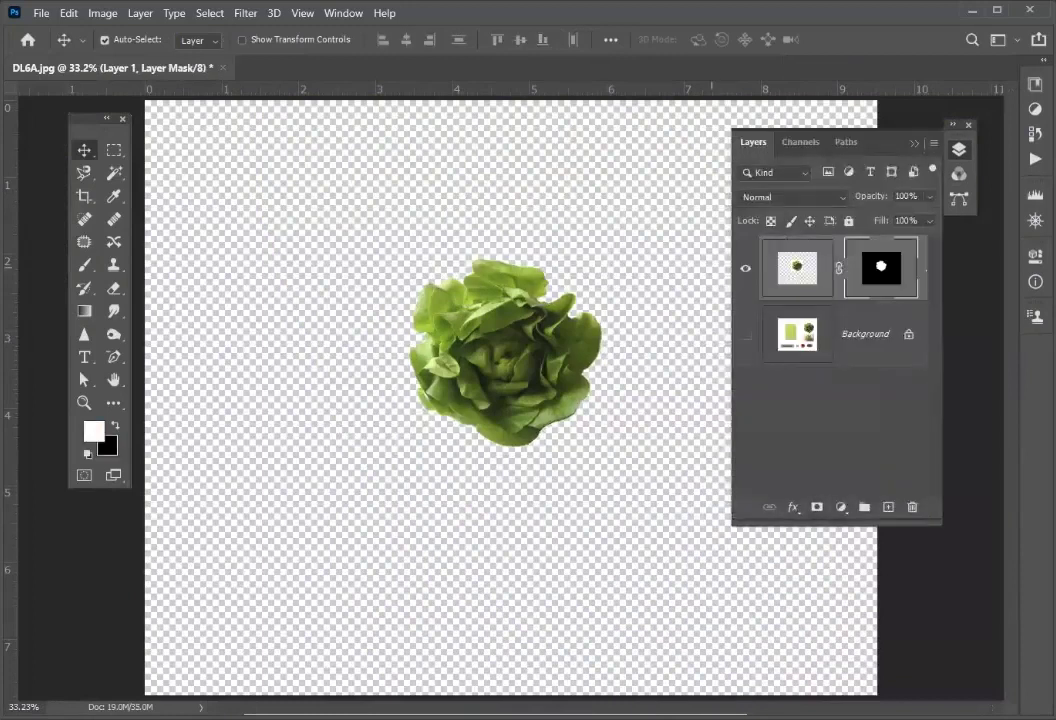
key(z)
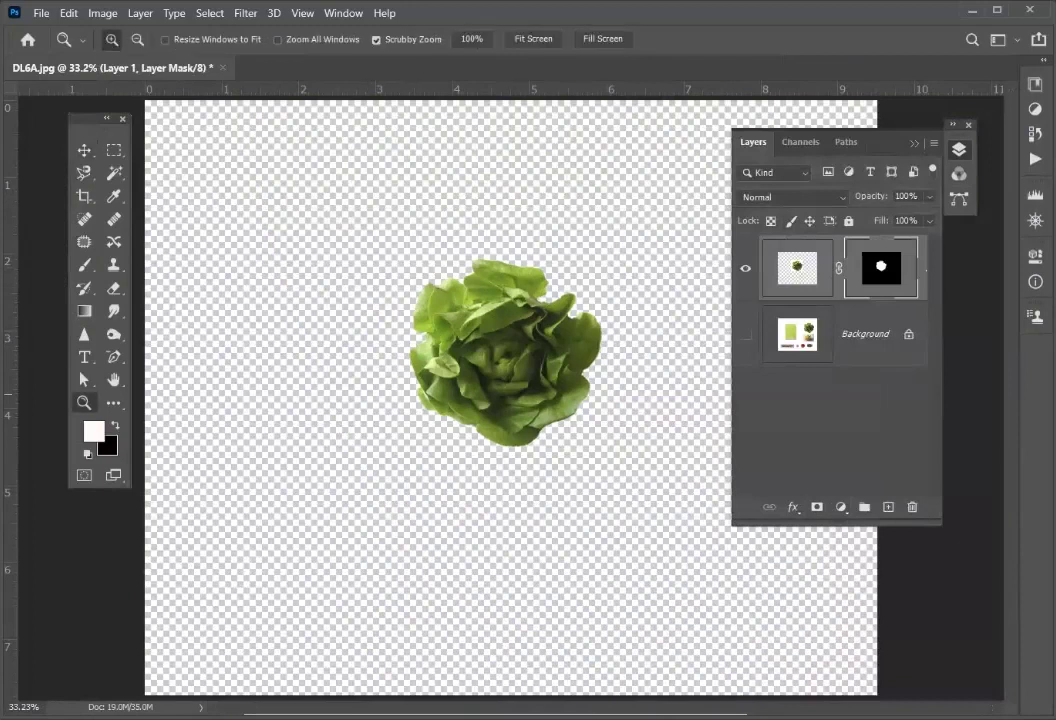
click(745, 334)
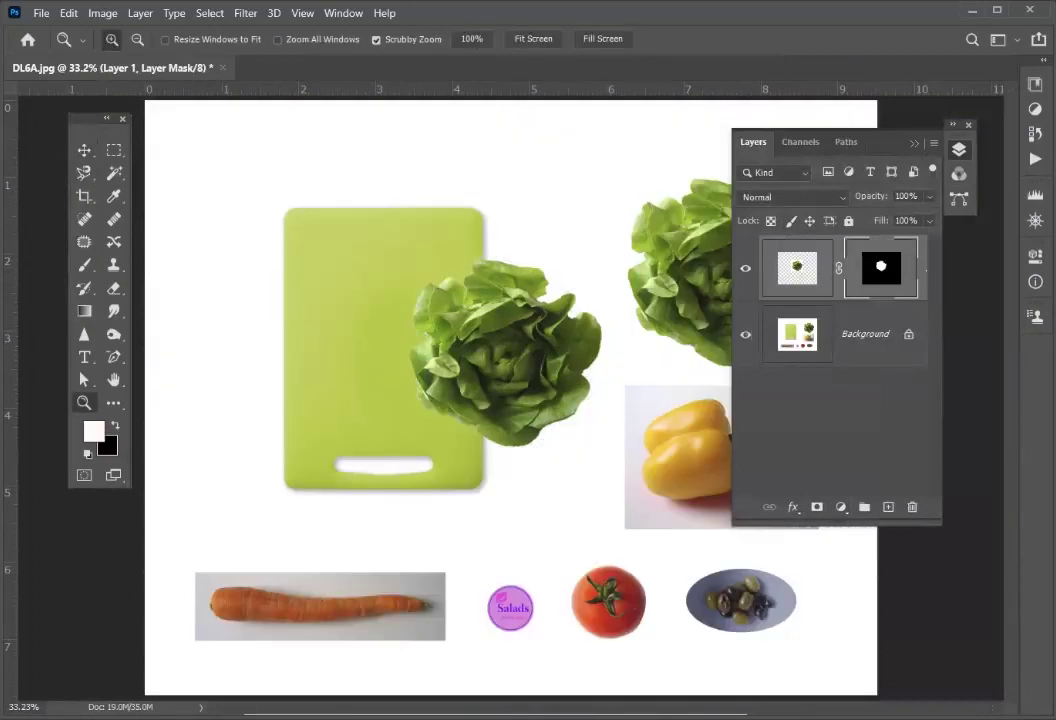
Move the masked lettuce onto the upper right corner of the green cutting board.
key(v)
drag(484, 297, 444, 207)
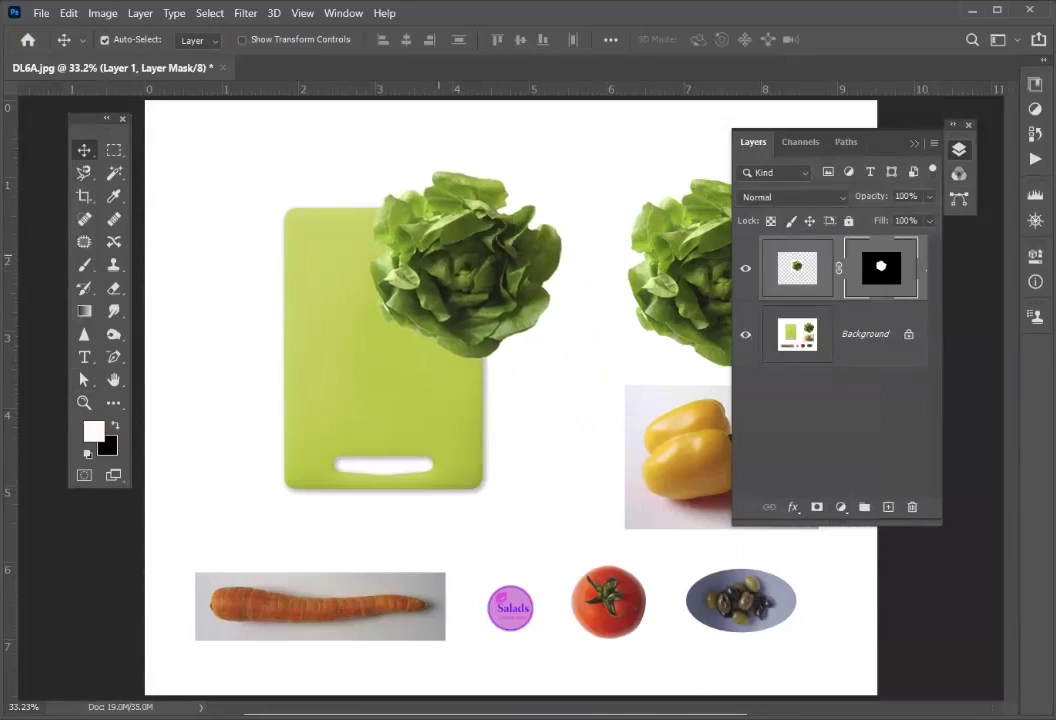
key(ctrl+plus)
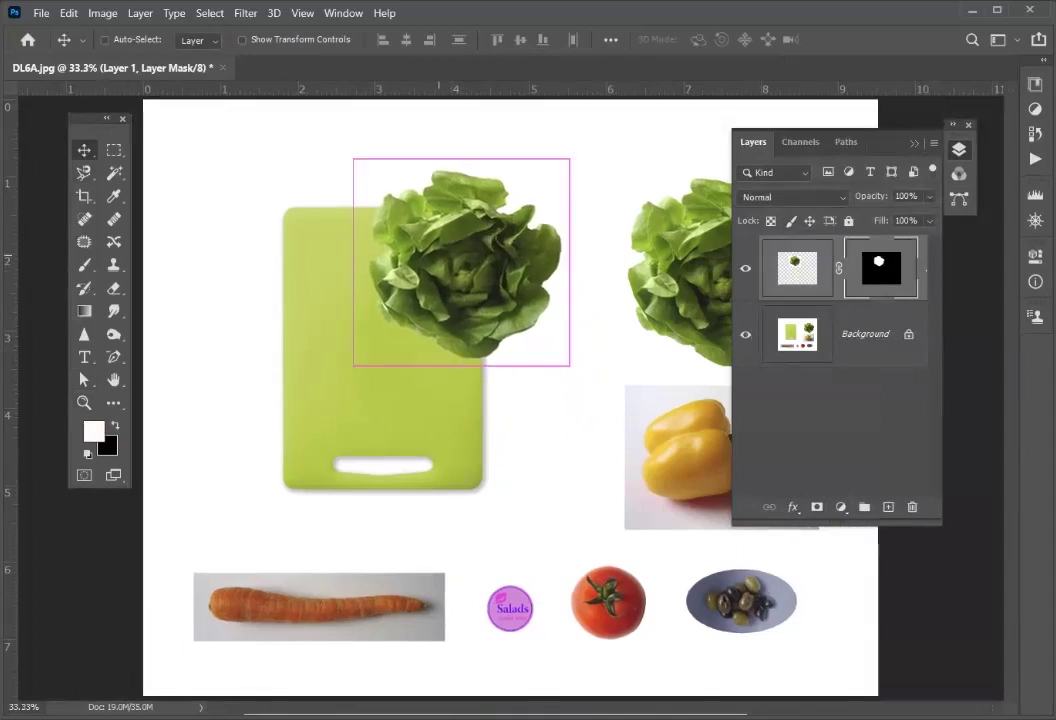
key(ctrl+plus)
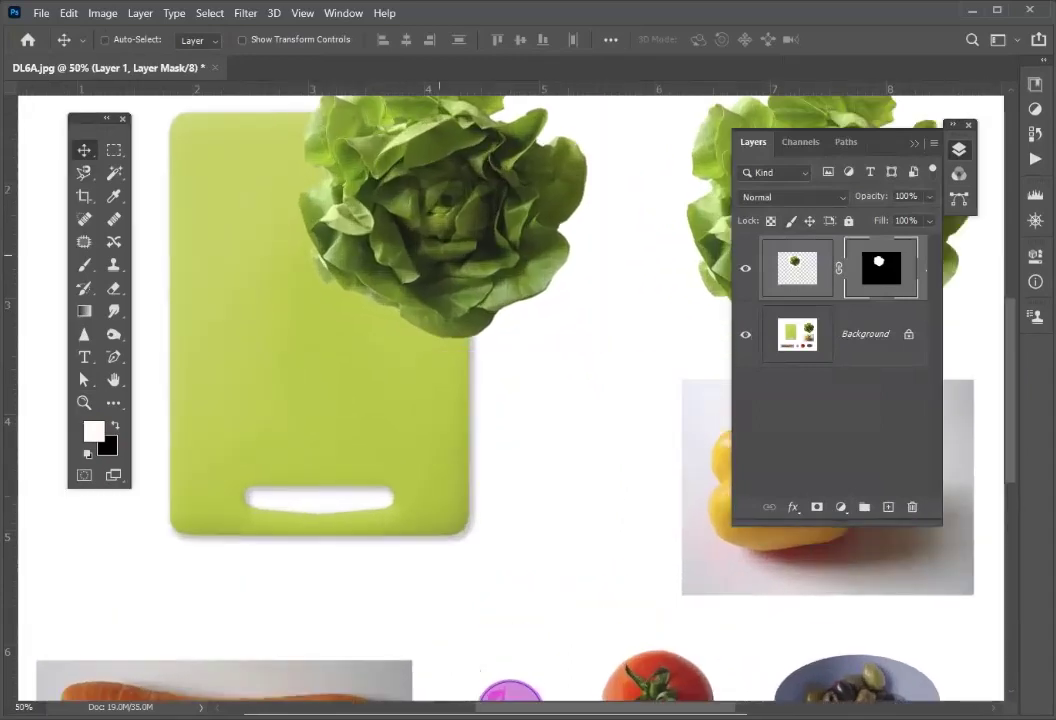
drag(324, 148, 362, 268)
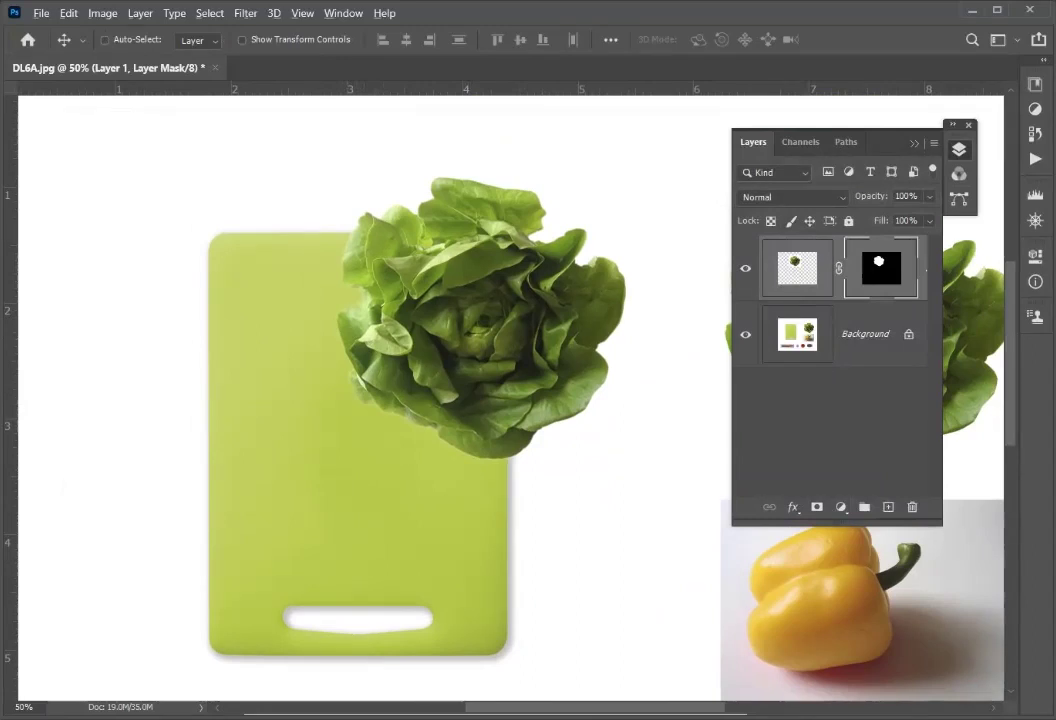
Reopen Select and Mask on the lettuce's layer mask, set Shift Edge to -25% and apply it.
key(ctrl+alt+r)
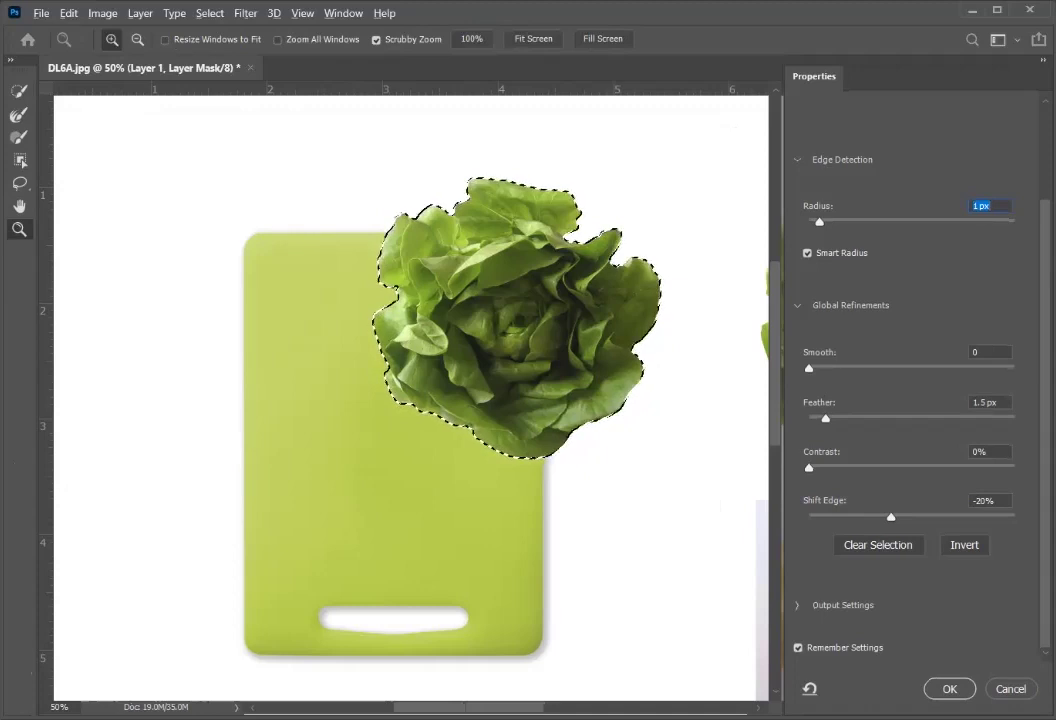
double_click(985, 501)
text(-25)
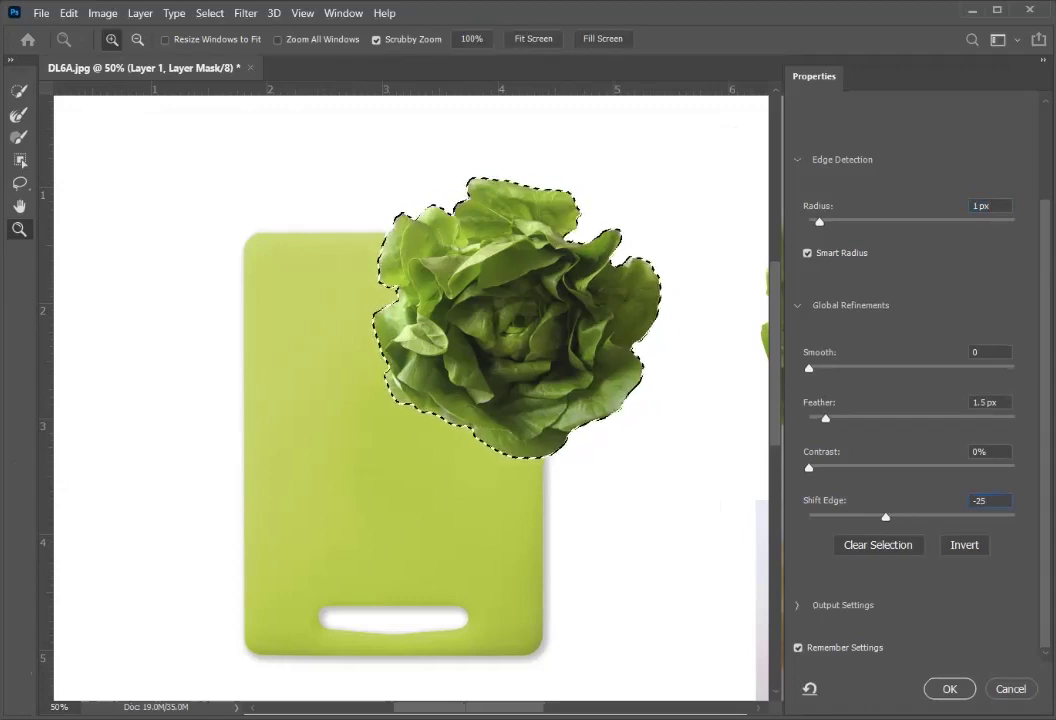
key(Return)
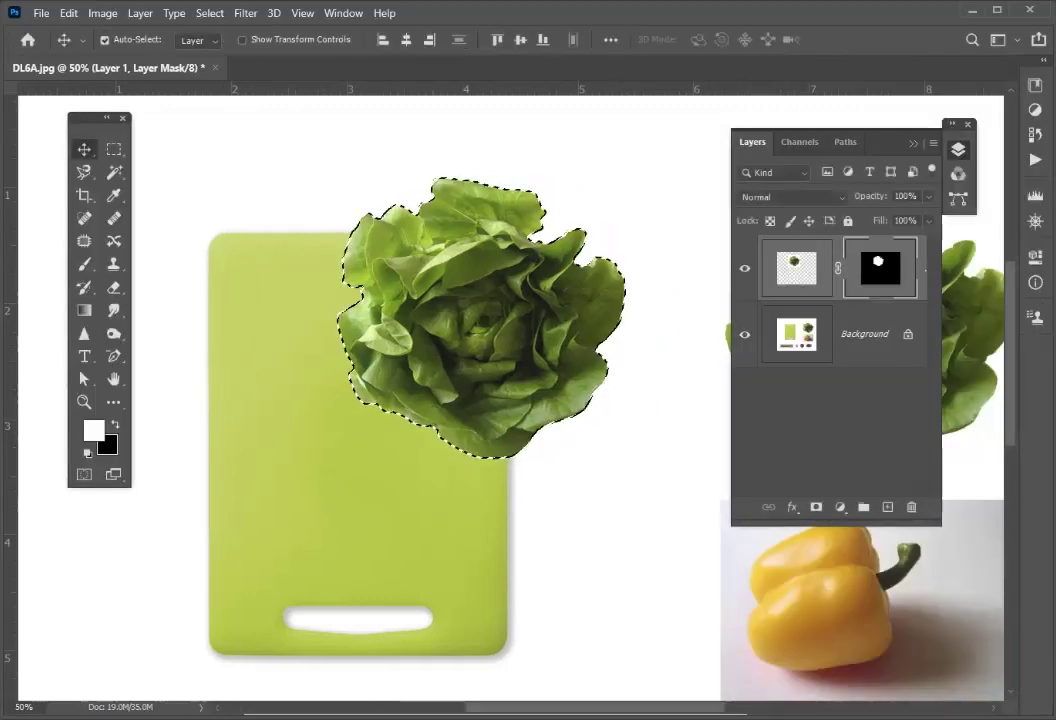
Clear the selection and inspect the lettuce's masked edge against the cutting board up close.
key(z)
drag(300, 325, 370, 325)
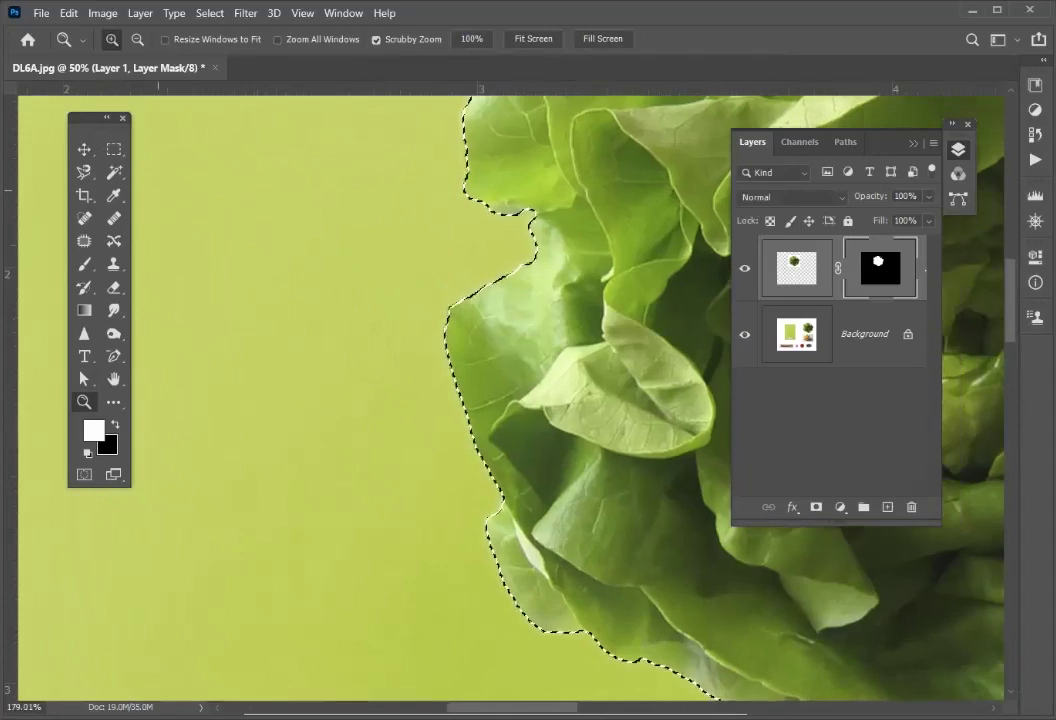
key(ctrl+d)
drag(411, 300, 466, 440)
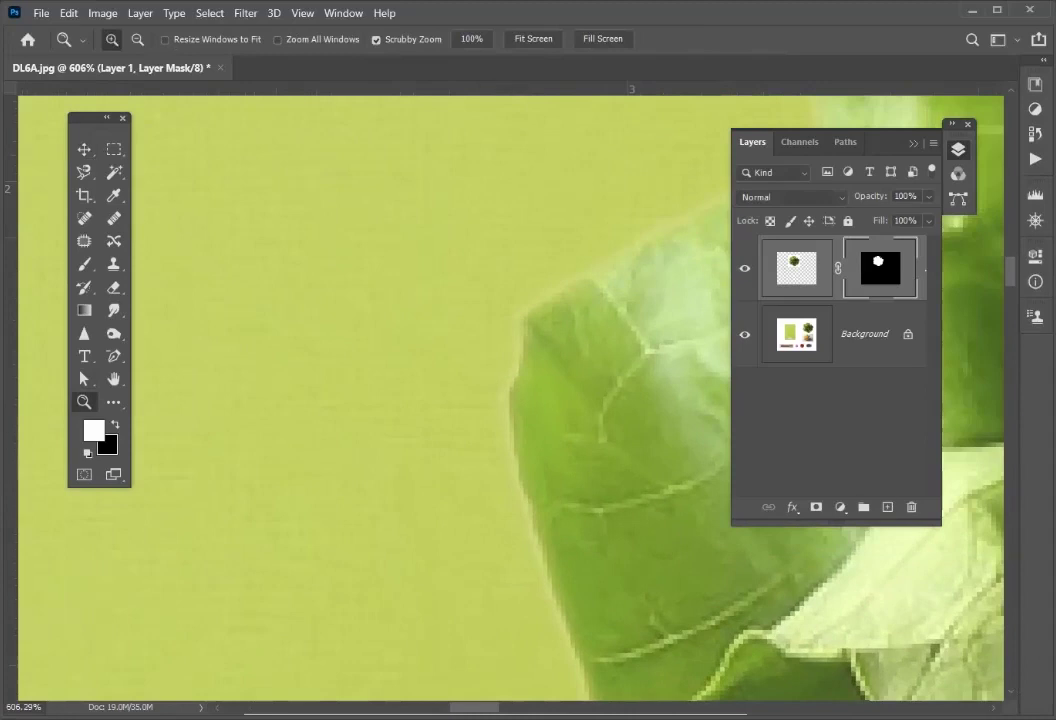
Reopen Select and Mask on the lettuce's layer mask, set Feather to 1.25 px and Shift Edge to -30%, and apply the refinement.
key(ctrl+alt+r)
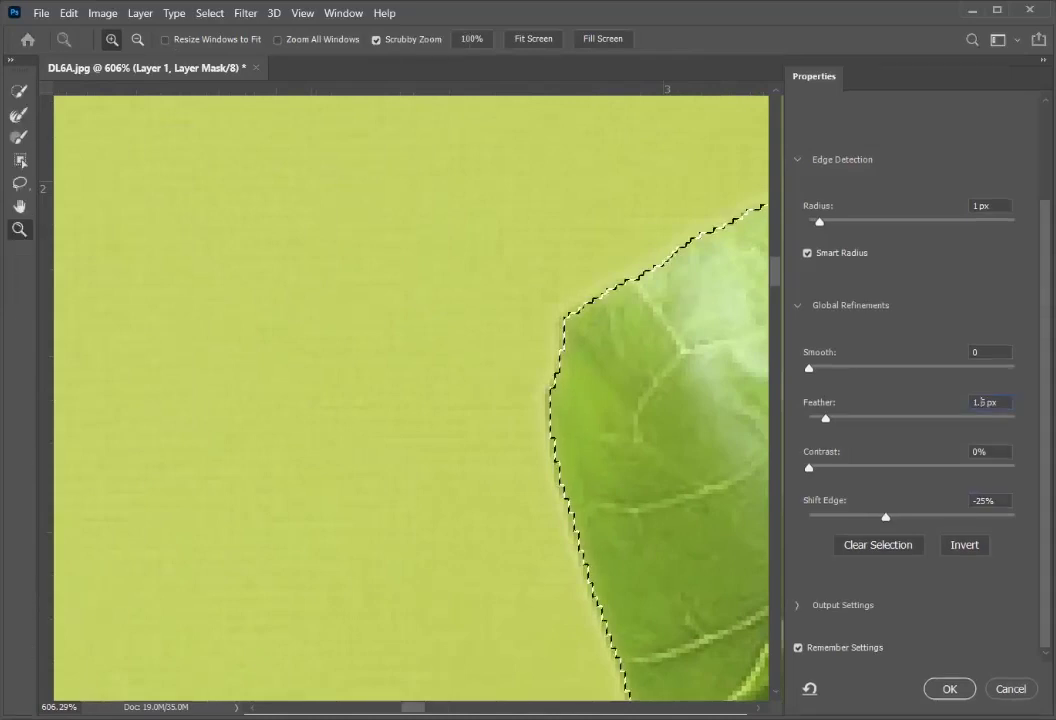
text(1.25)
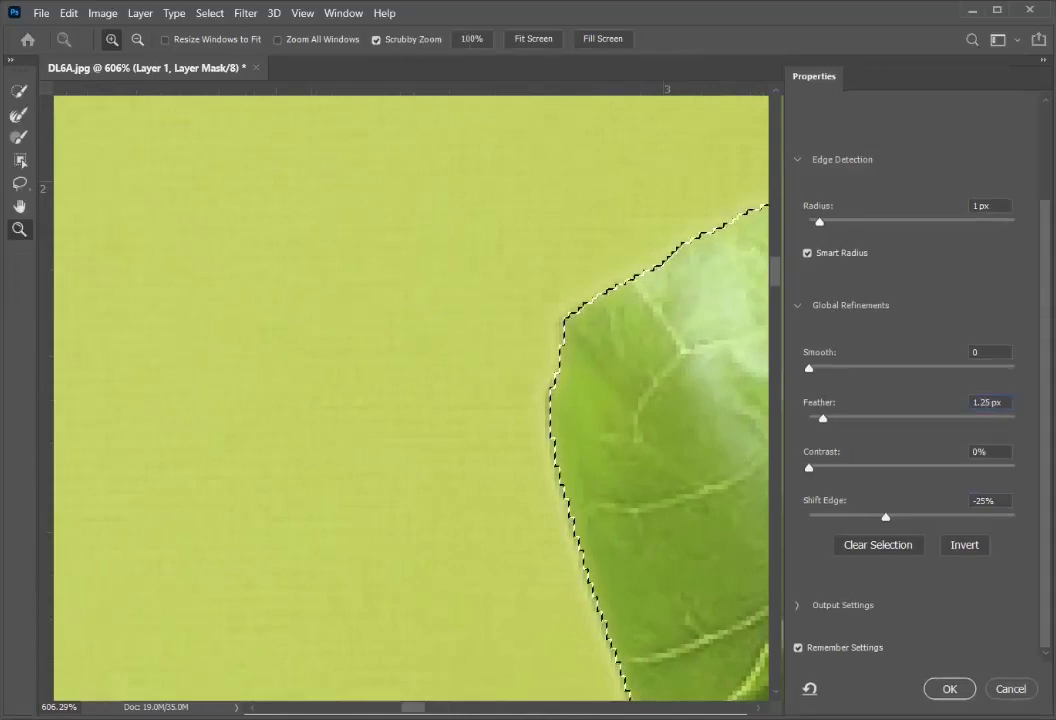
click(974, 500)
text(-)
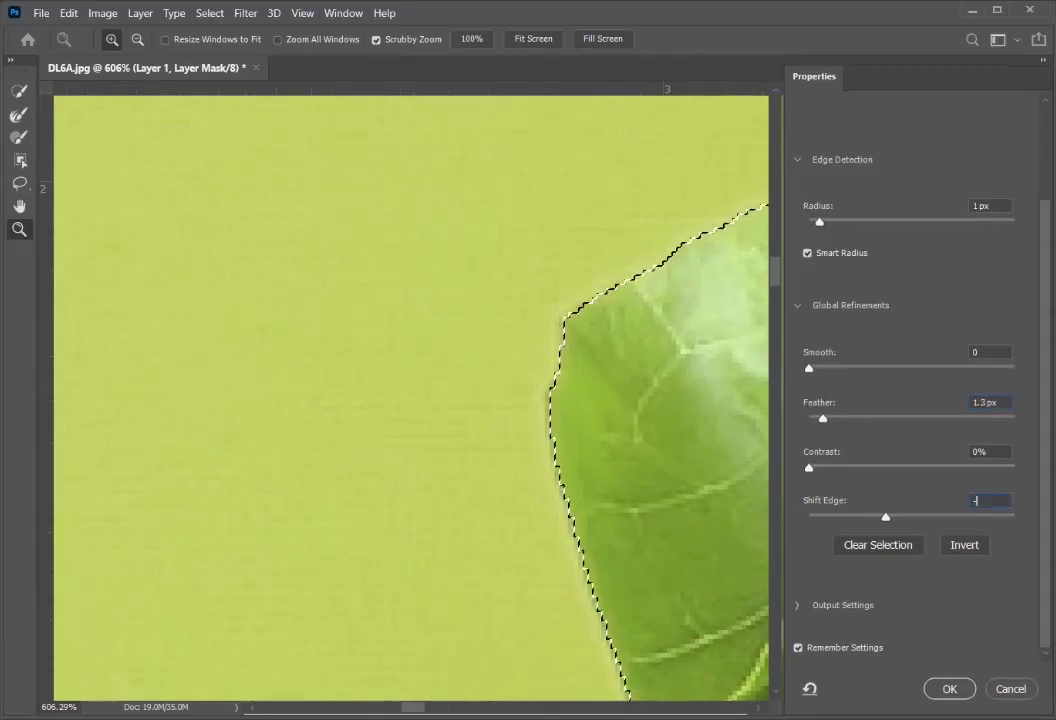
text(30)
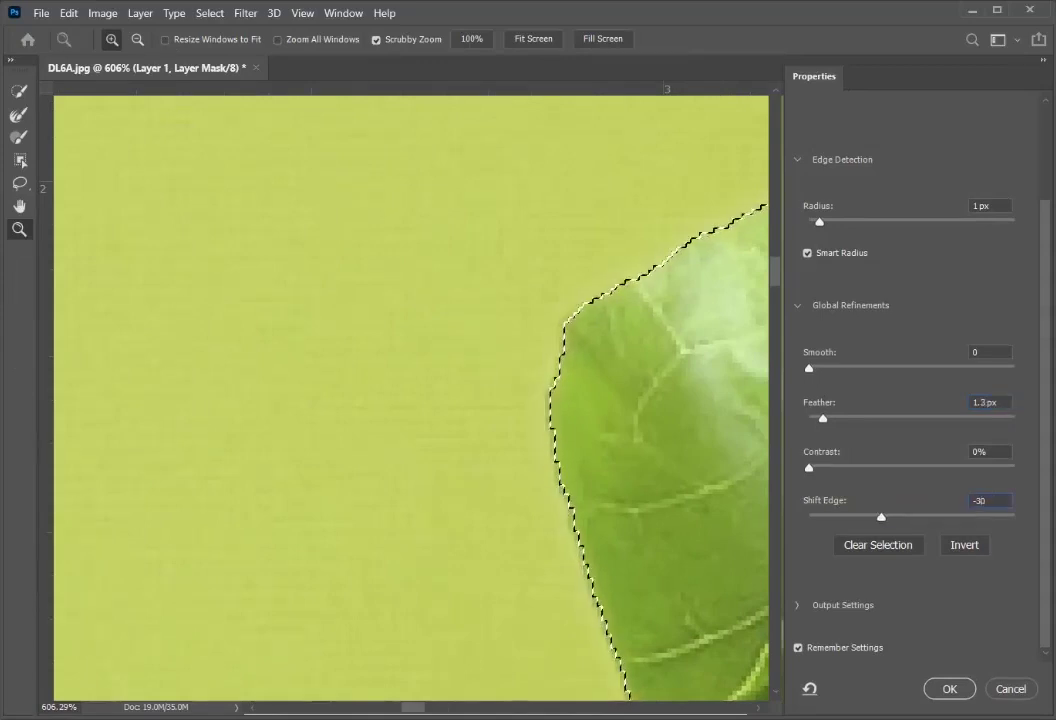
key(Tab)
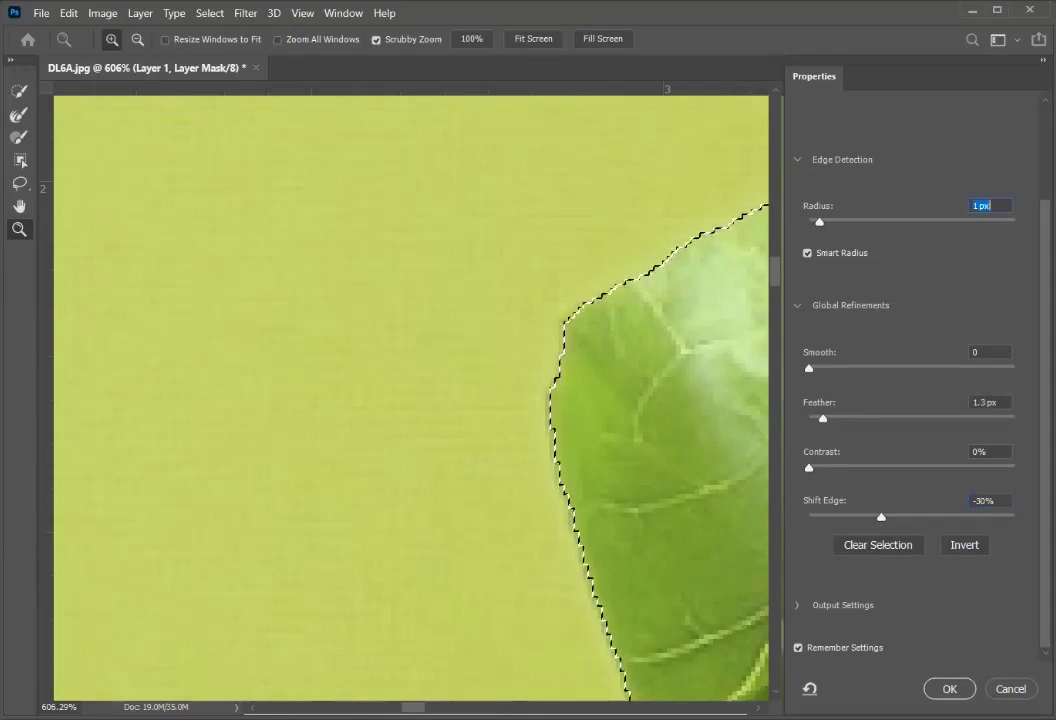
key(ctrl+0)
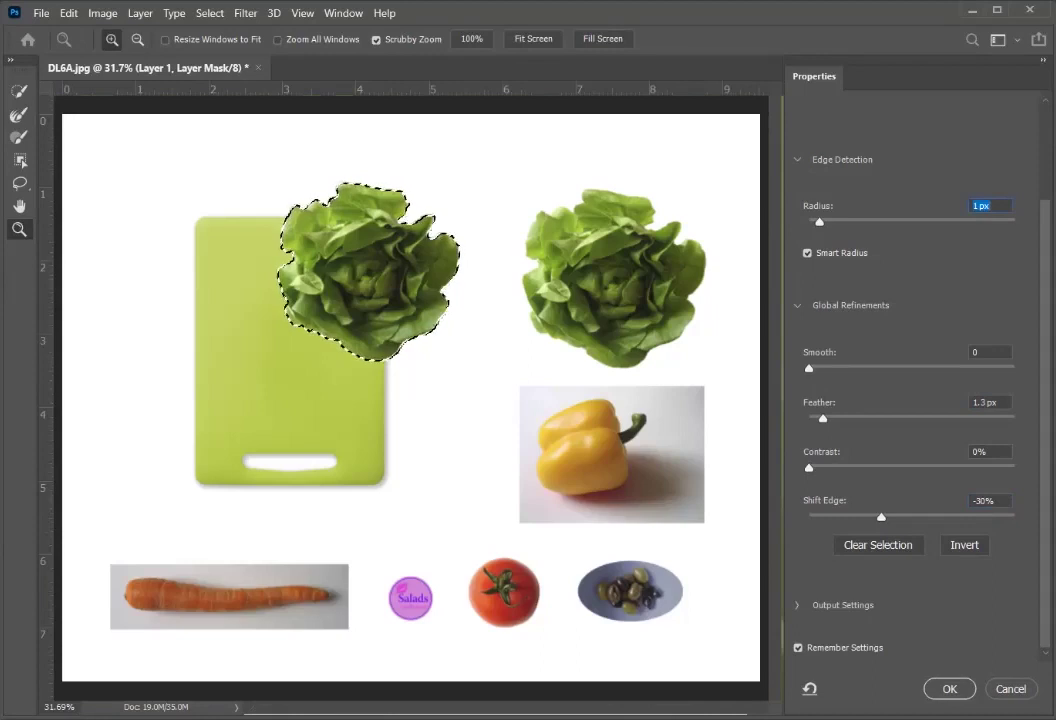
key(Return)
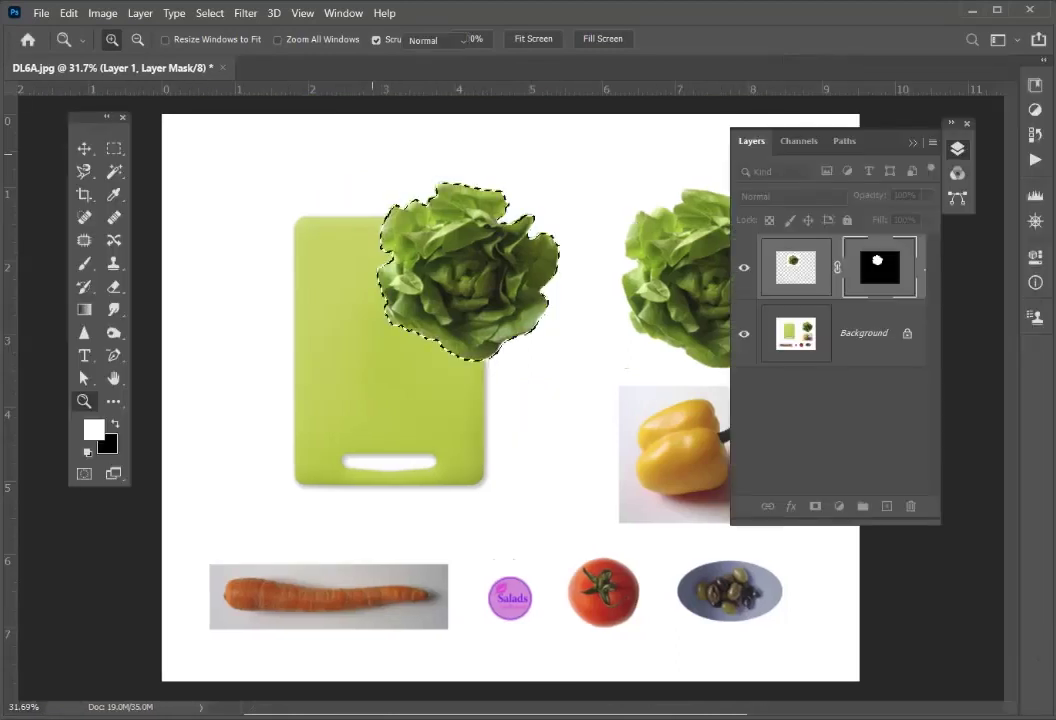
Check the document's dimensions and resolution in Image Size.
key(ctrl+alt+i)
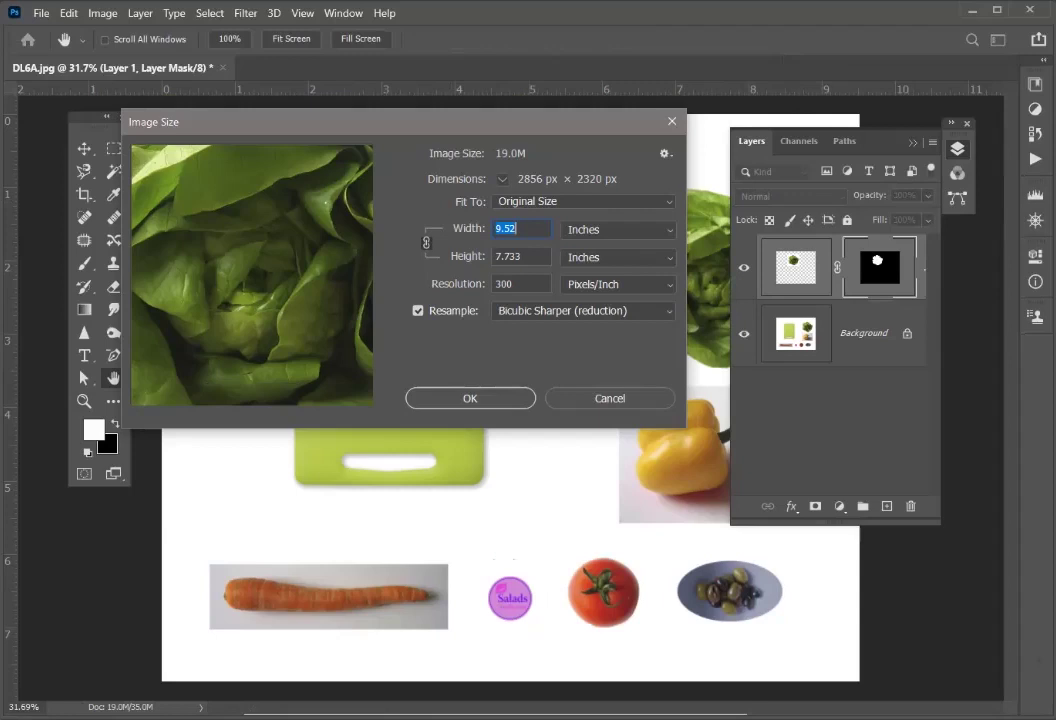
key(Return)
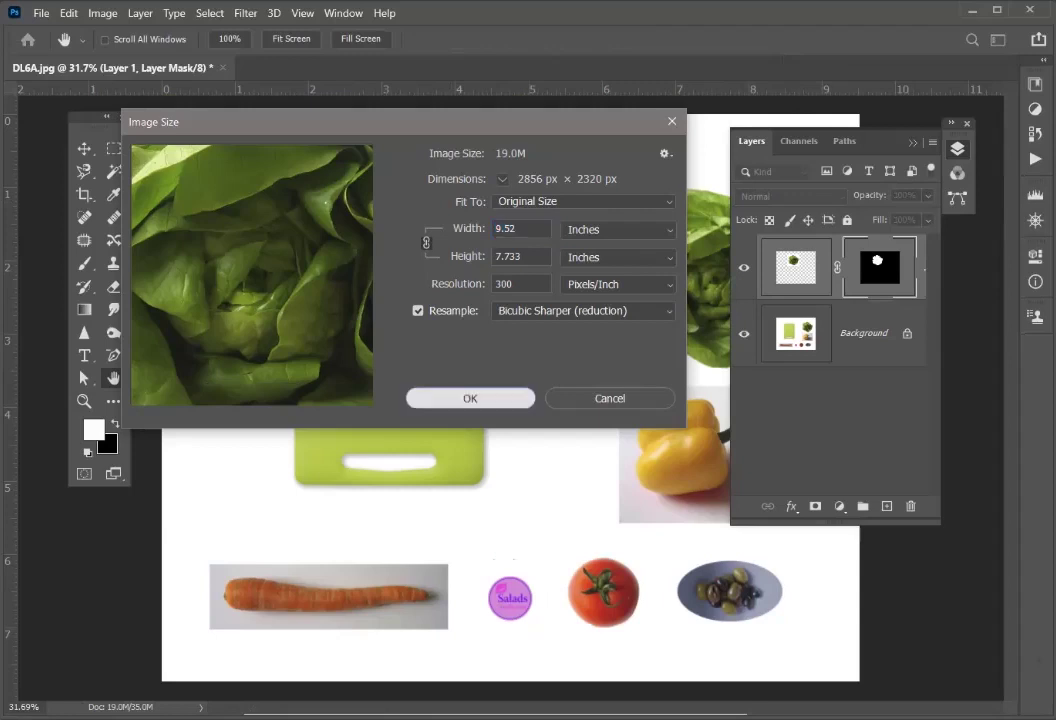
drag(580, 287, 557, 287)
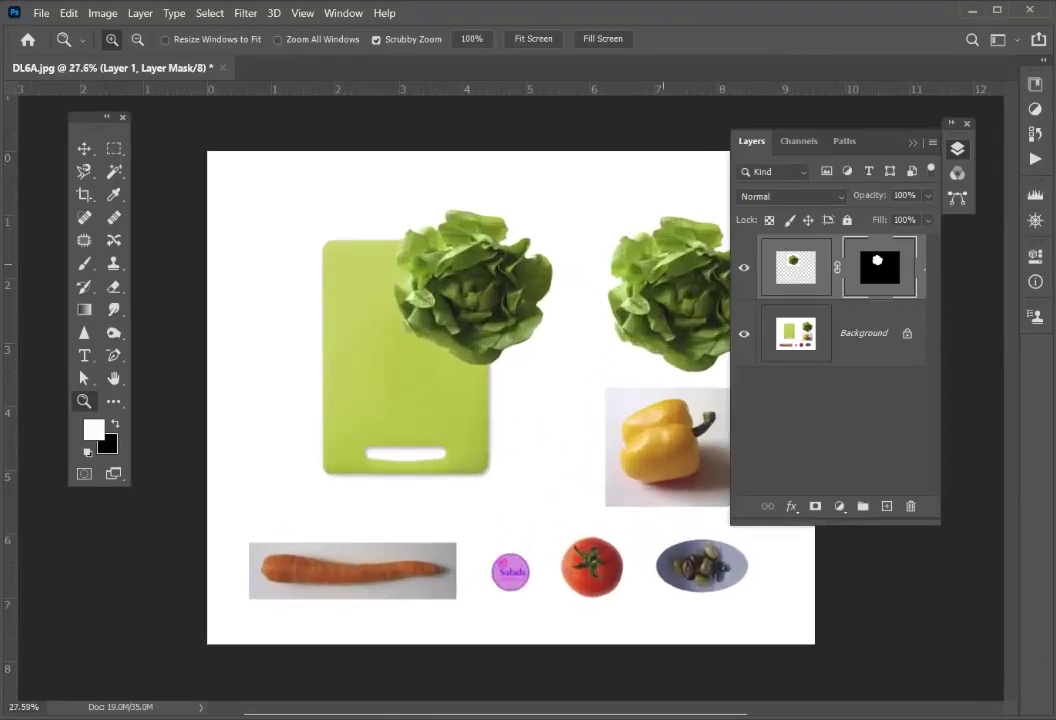
Activate the Magnetic Lasso Tool and clear the panels away from the yellow pepper at 200% magnification.
drag(584, 369, 705, 369)
drag(725, 474, 375, 288)
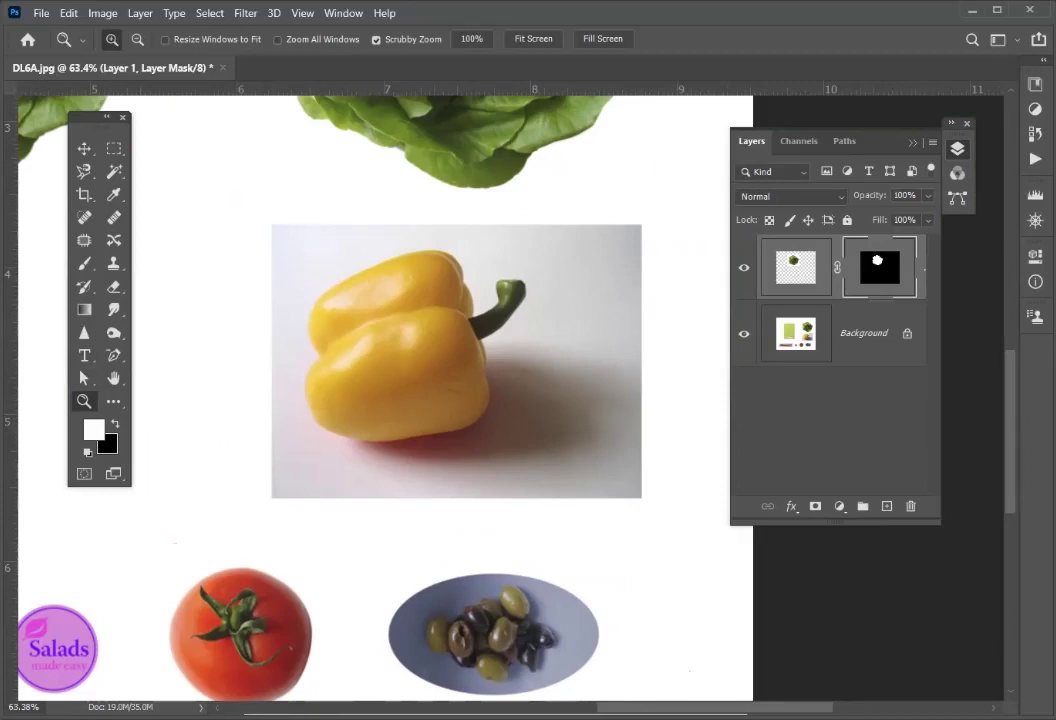
key(l)
right_click(84, 171)
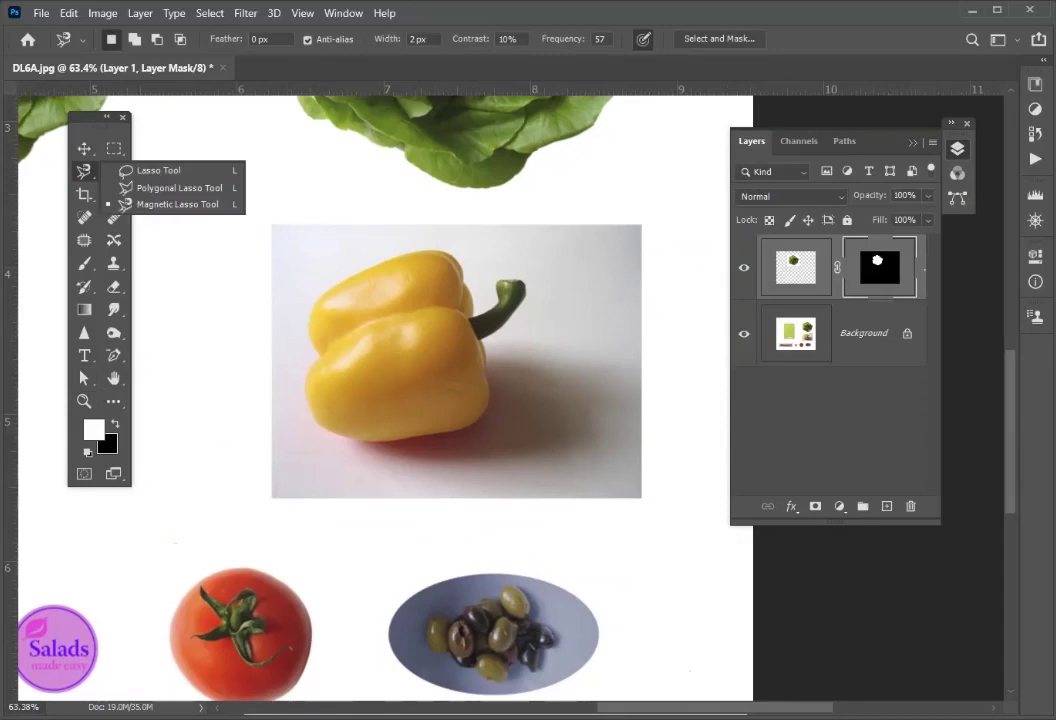
scroll(177, 203, up, 1)
click(177, 203)
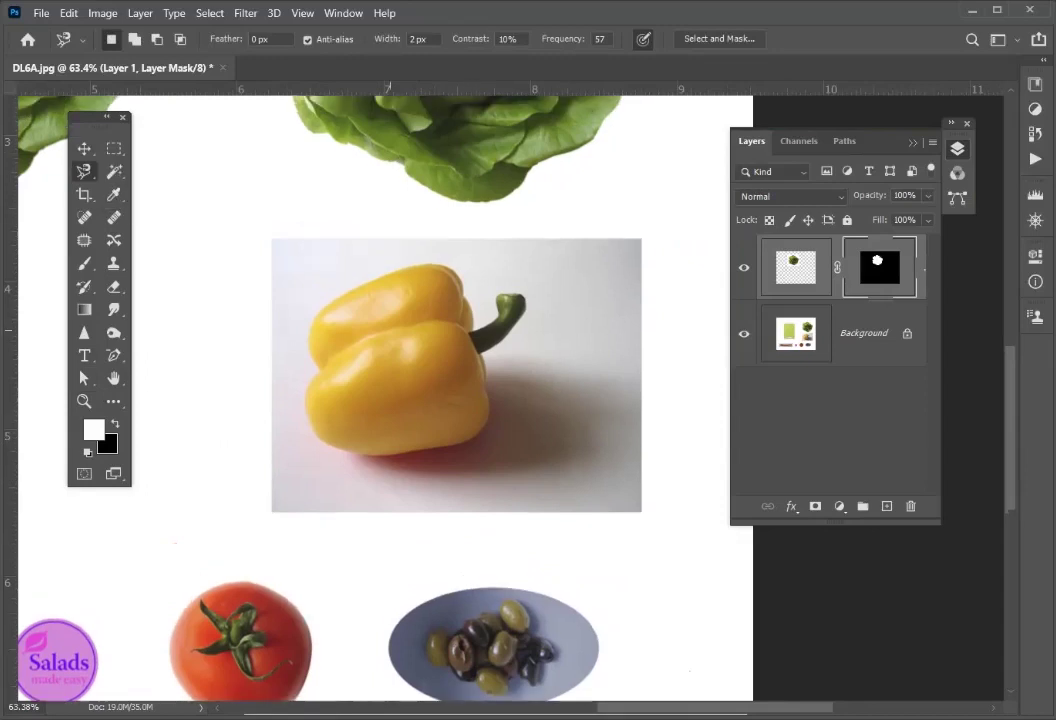
key(ctrl+1)
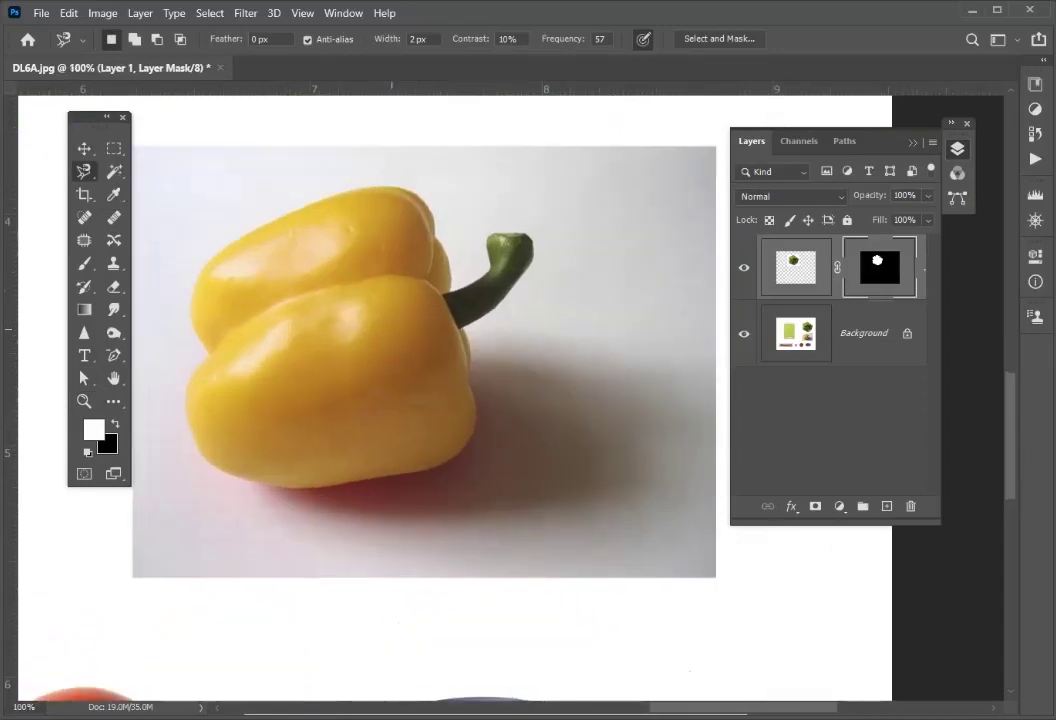
drag(444, 285, 509, 303)
click(515, 310)
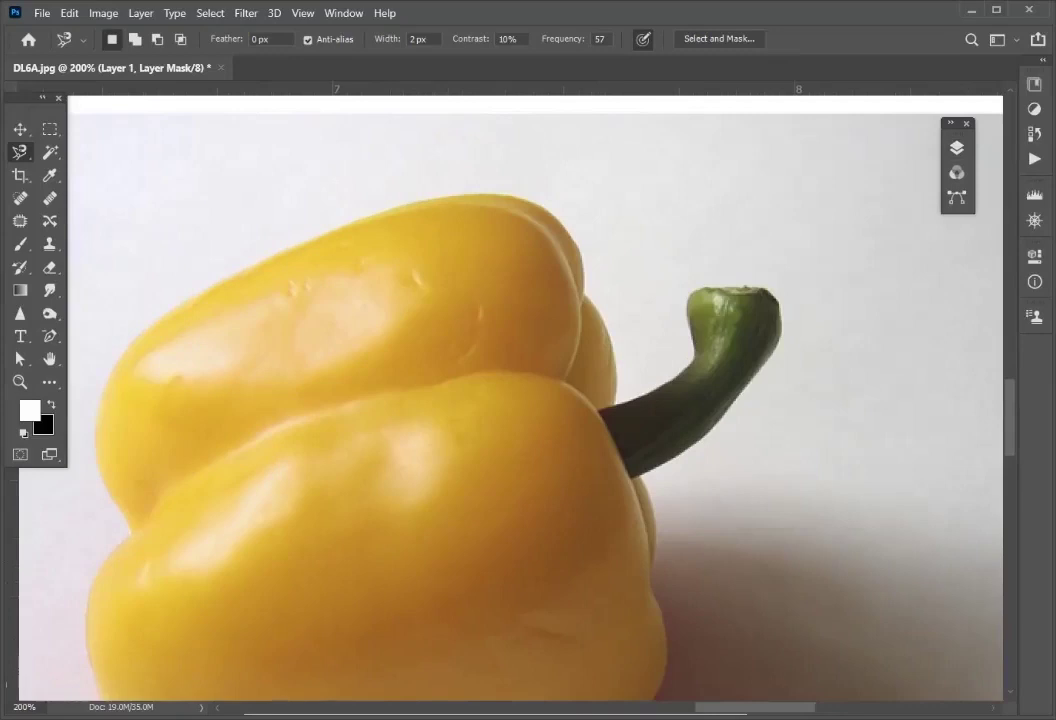
click(999, 40)
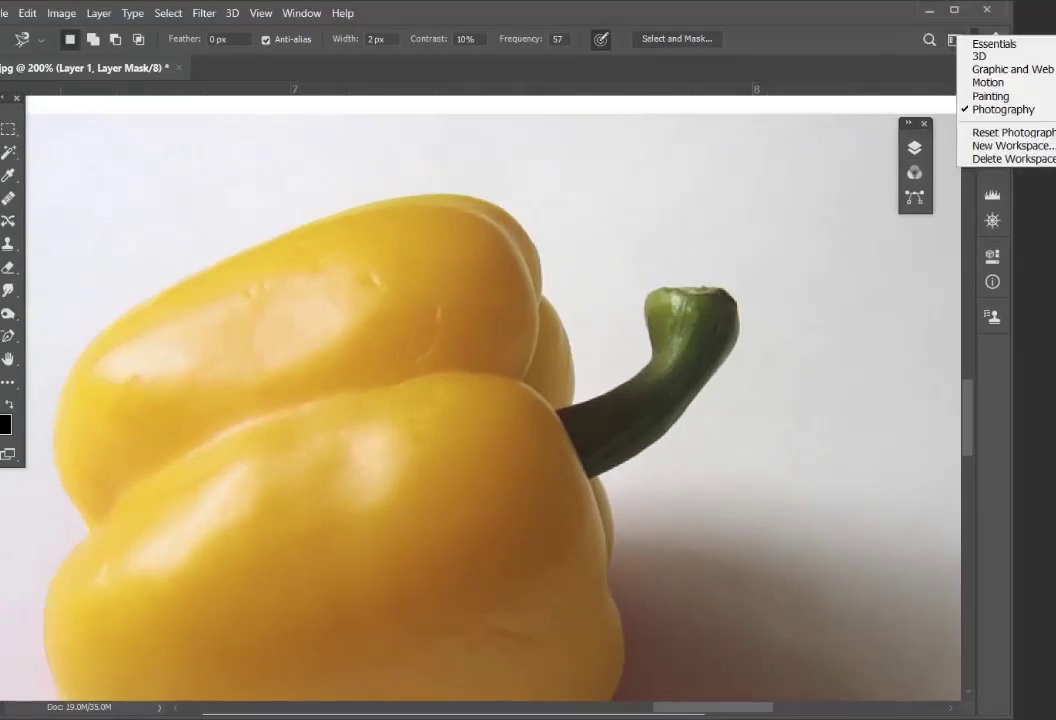
key(Escape)
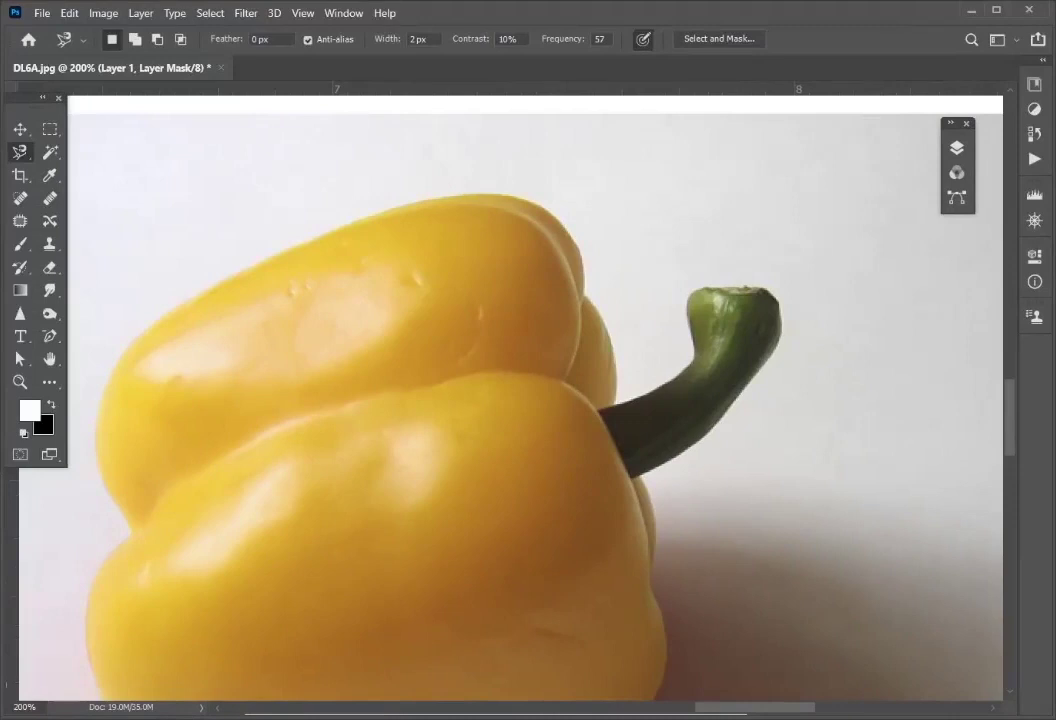
key(F7)
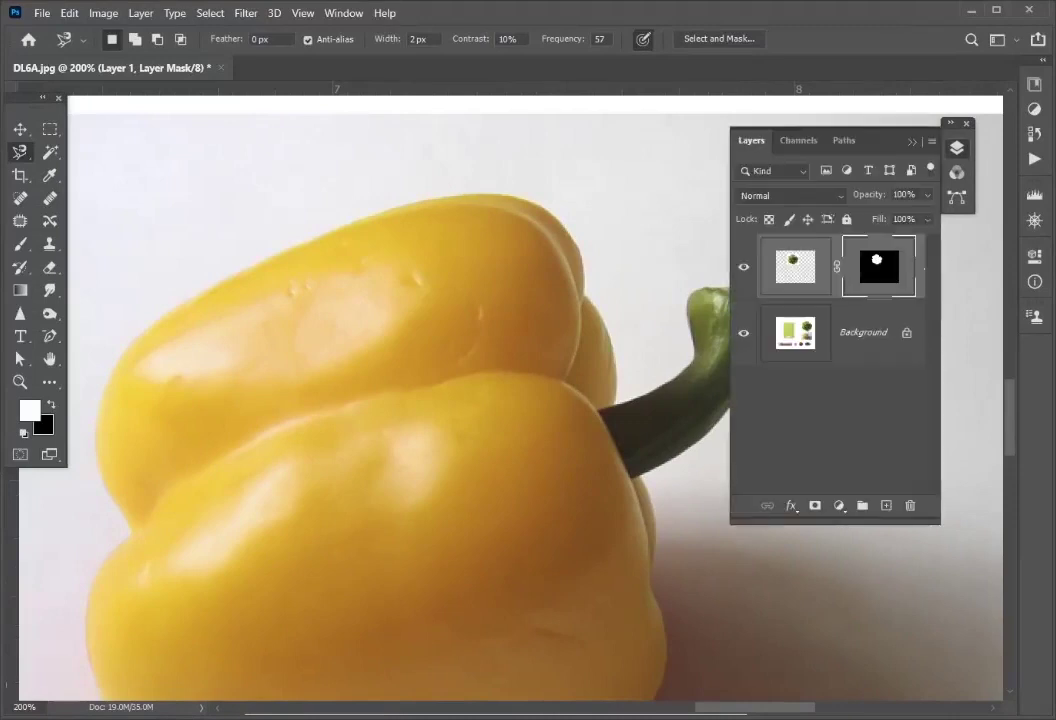
key(F7)
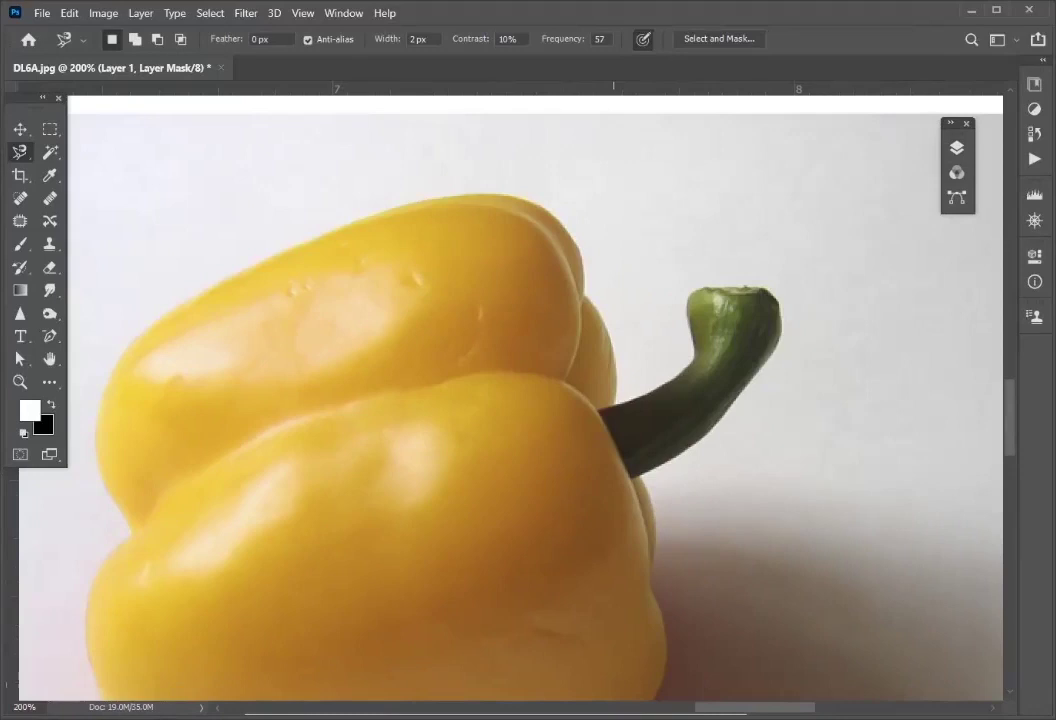
Trace around the whole yellow pepper and its green stem with the Magnetic Lasso and close the outline into a selection.
click(614, 400)
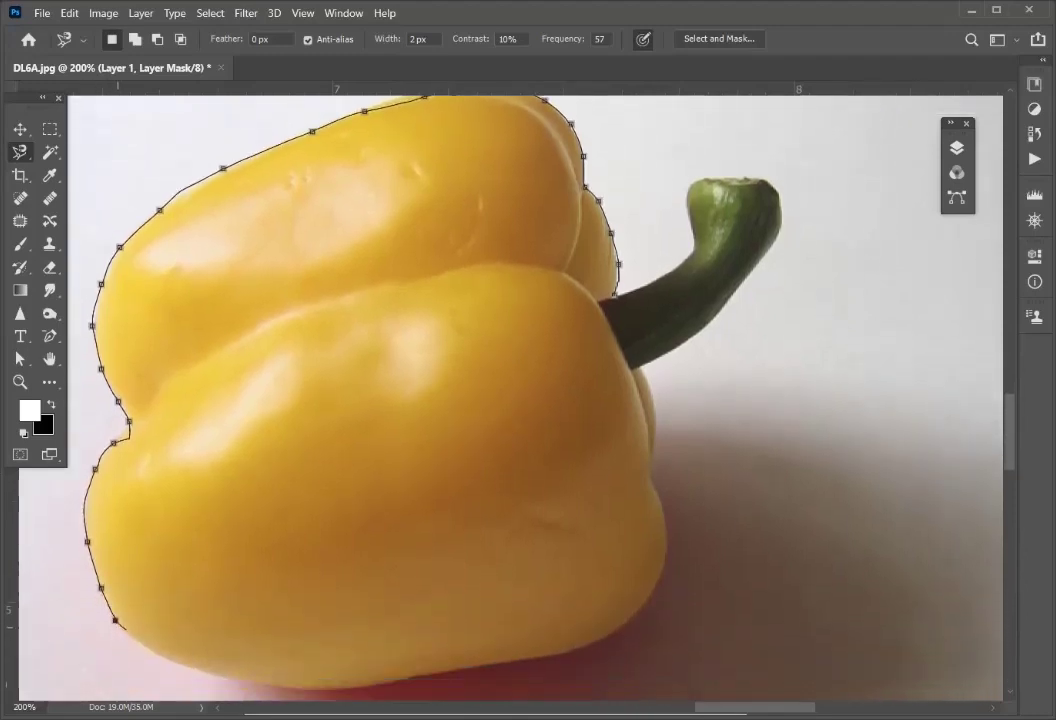
drag(177, 663, 229, 449)
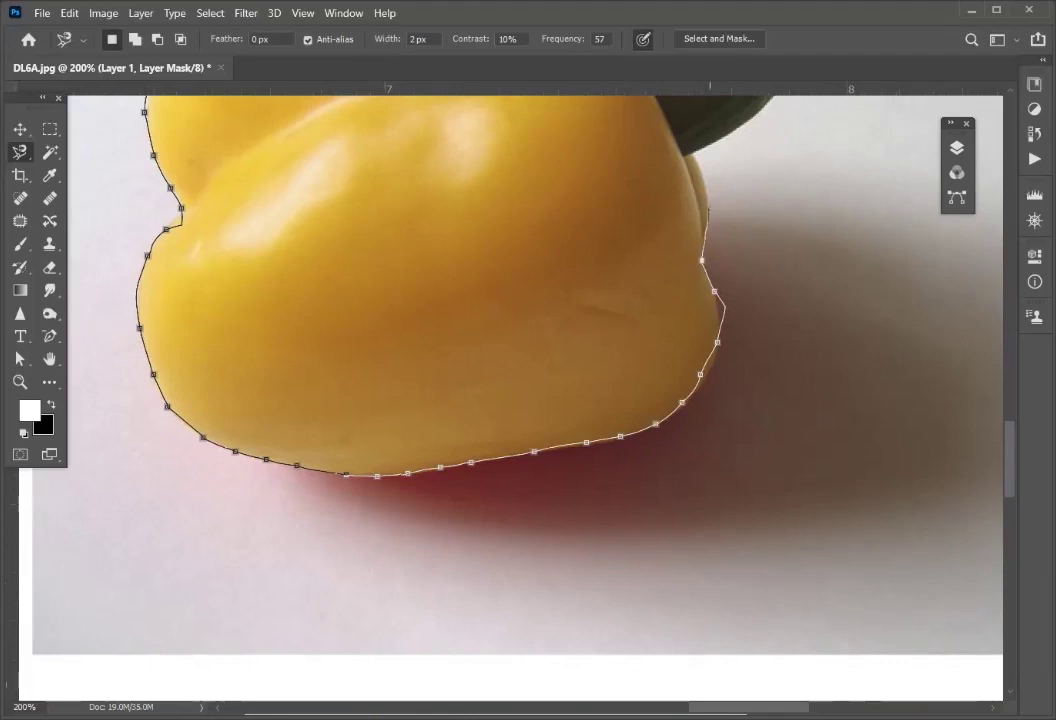
mouse_move(692, 152)
mouse_down()
mouse_move(674, 189)
mouse_move(364, 412)
mouse_move(361, 471)
mouse_up()
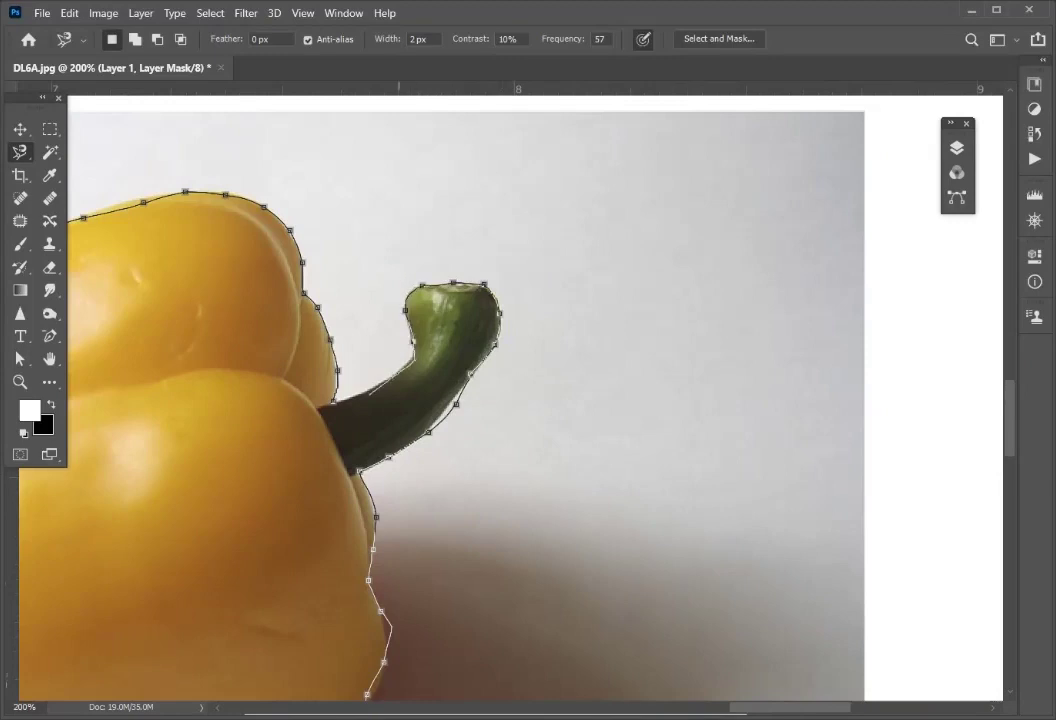
click(334, 403)
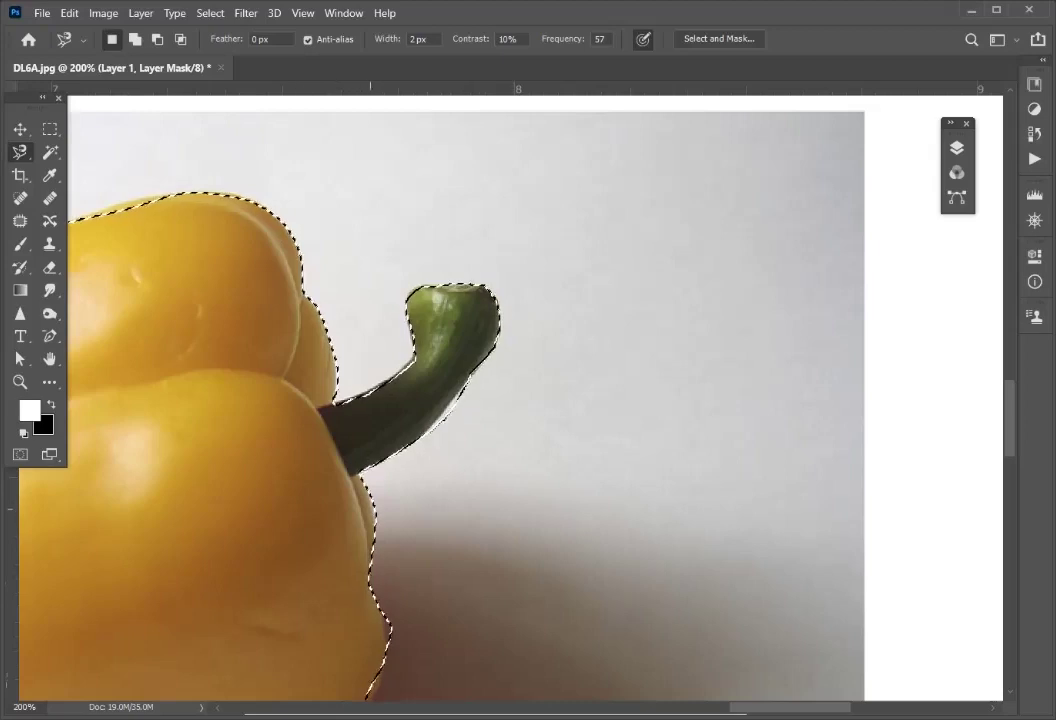
scroll(530, 400, left, 5)
scroll(530, 400, up, 3)
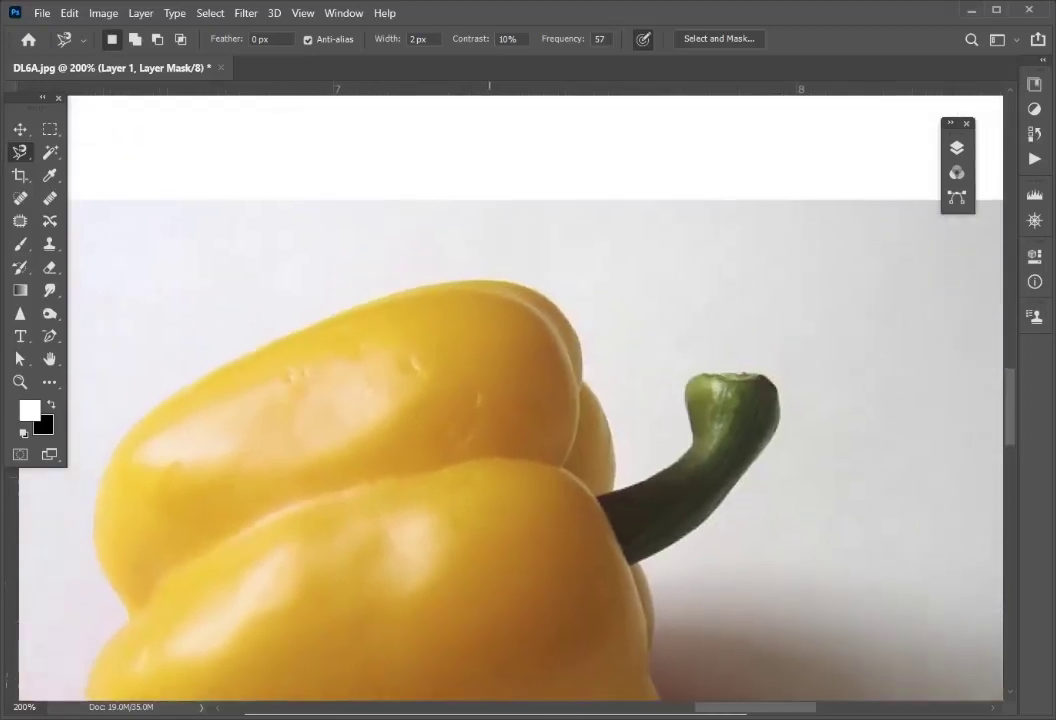
scroll(530, 400, down, 4)
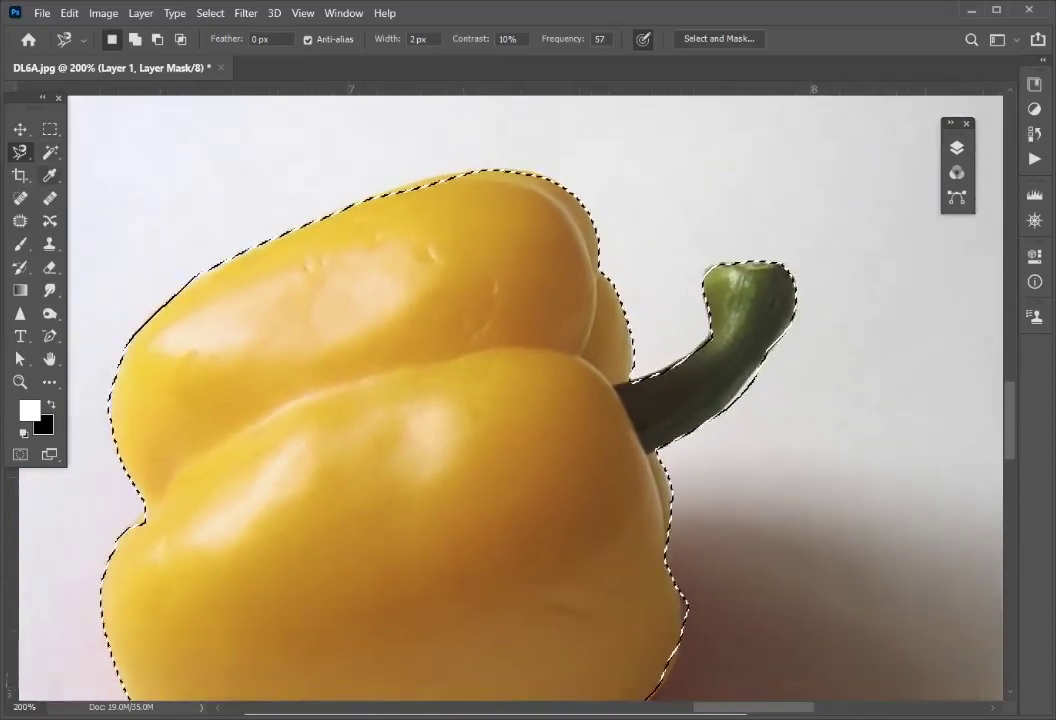
Switch to the Magic Wand Tool, set its tolerance to 32 and try its add and subtract selection modes.
key(w)
right_click(50, 152)
click(133, 184)
key(shift)
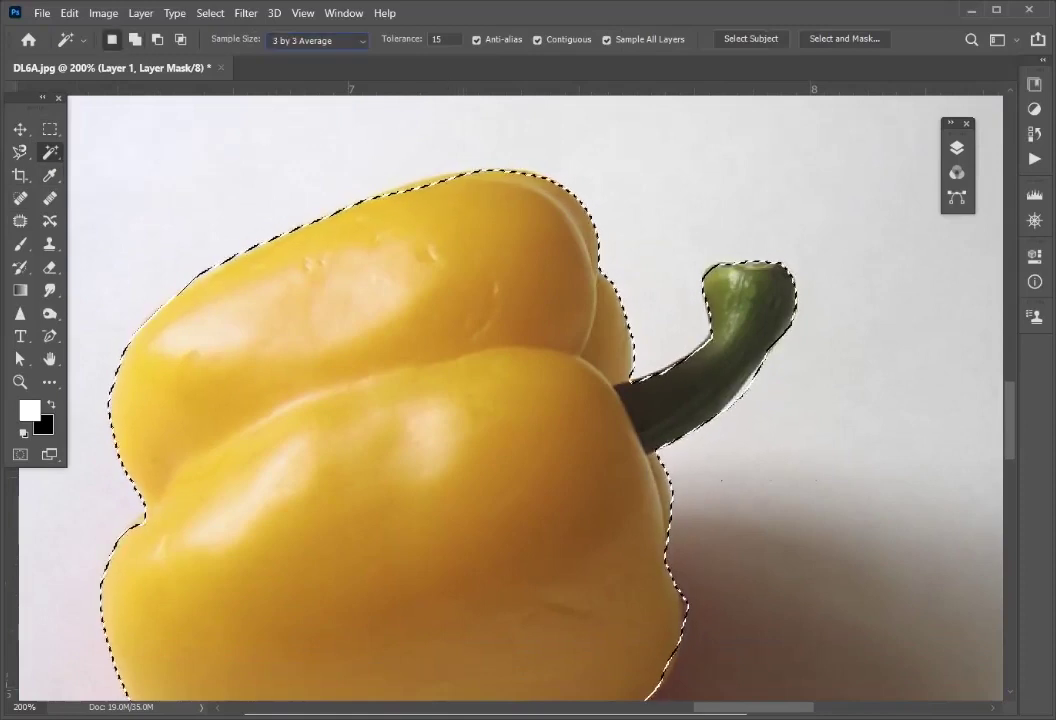
key(Tab)
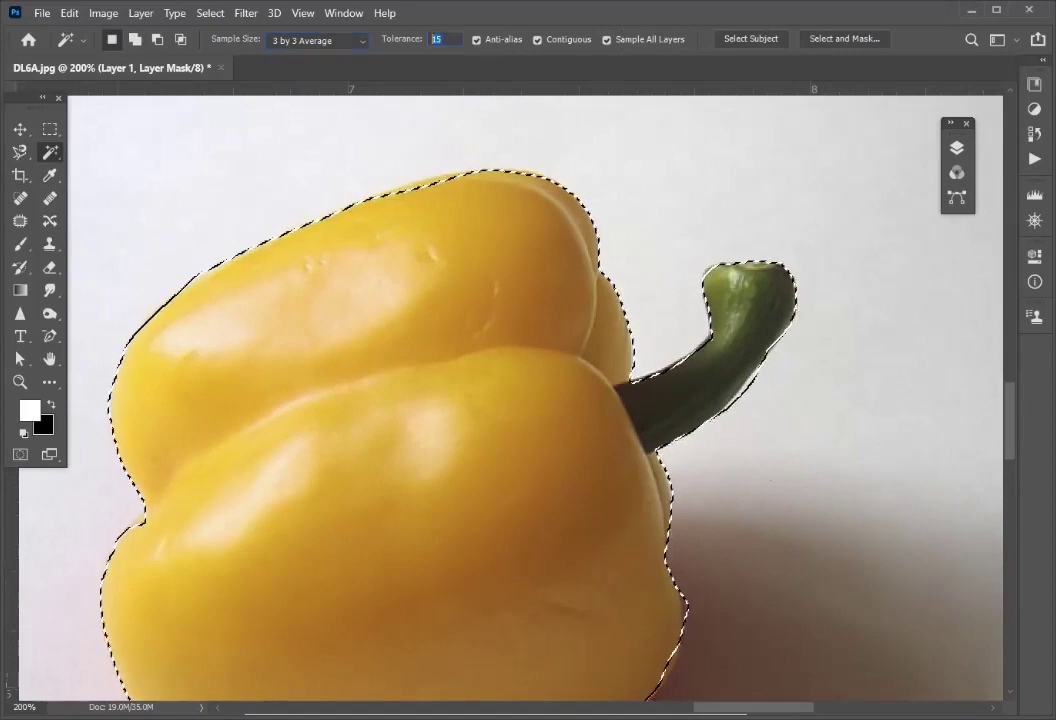
text(32)
key(shift)
key(shift)
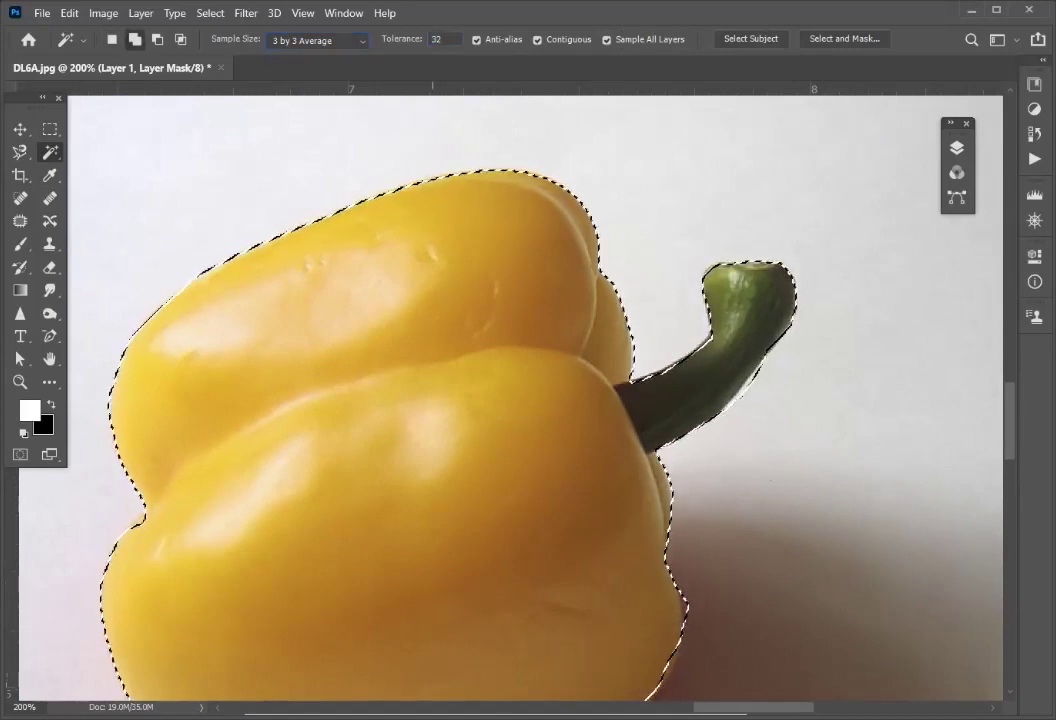
key(shift)
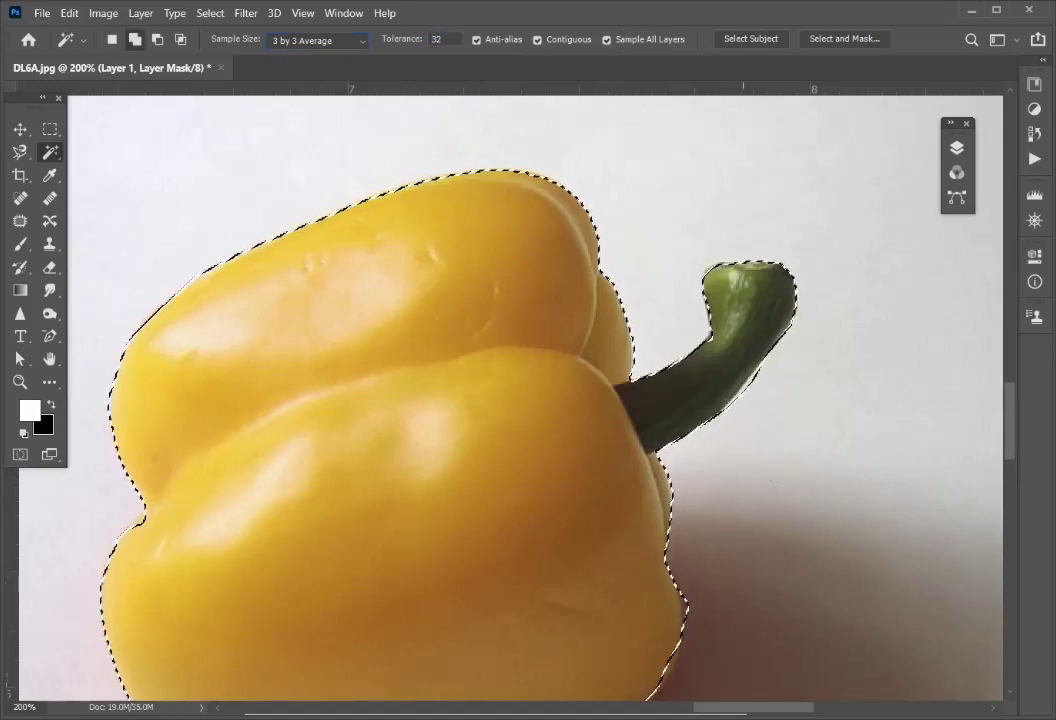
key(alt)
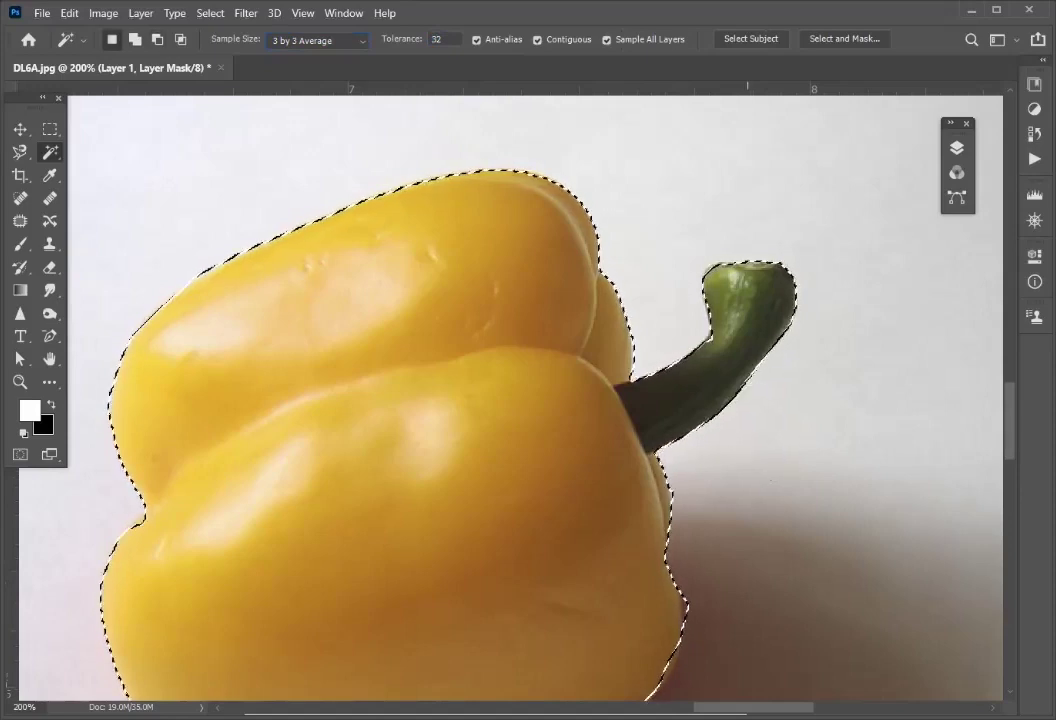
Add the missed strip along the pepper's lower right edge to the selection with the Magnetic Lasso in add mode.
scroll(520, 400, down, 5)
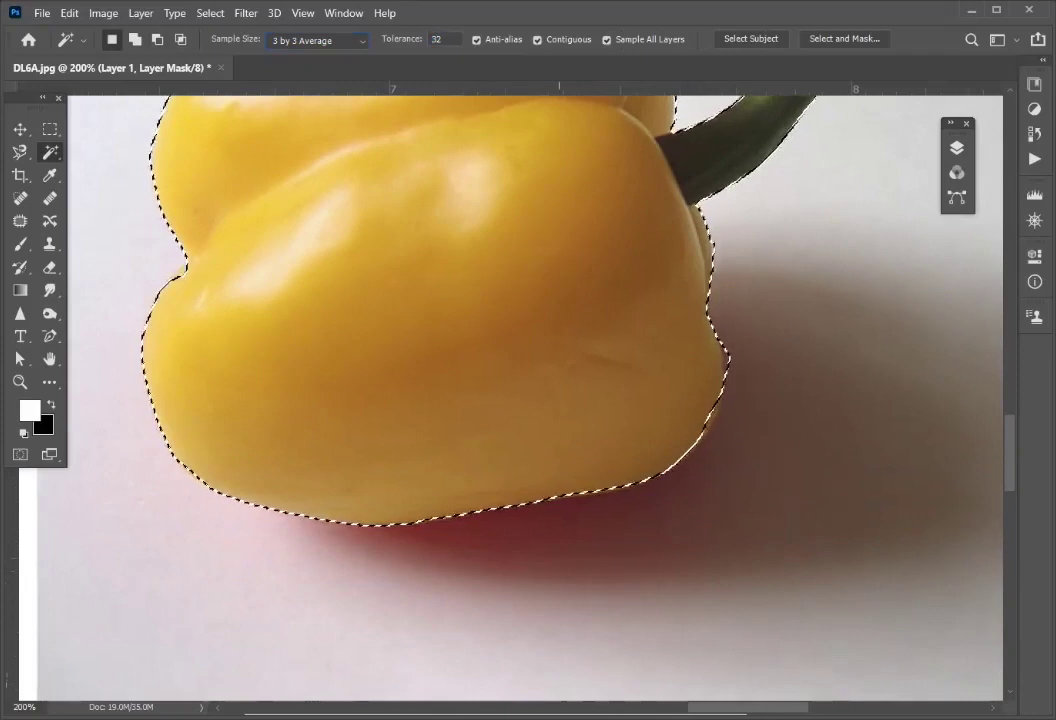
key(l)
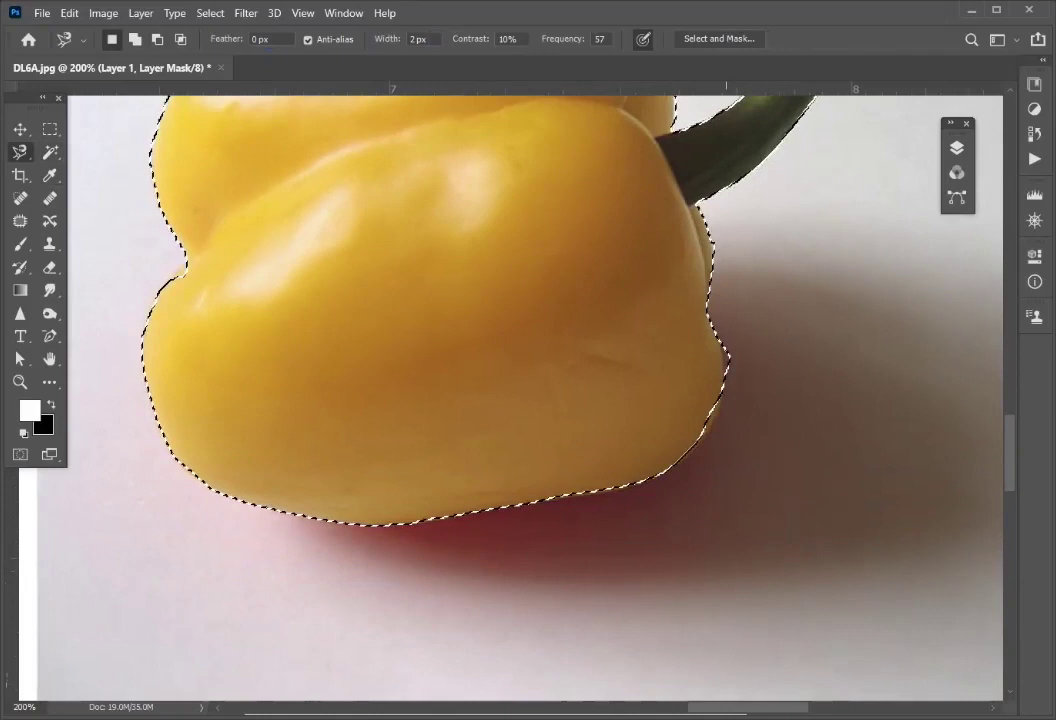
key(shift)
key(shift)
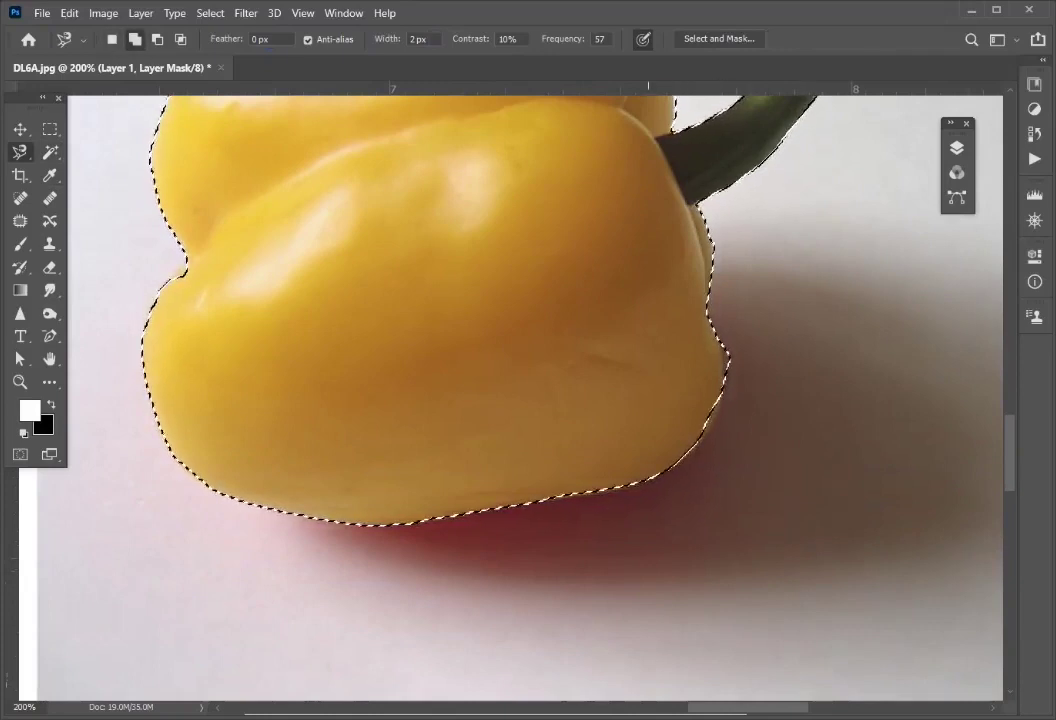
click(645, 303)
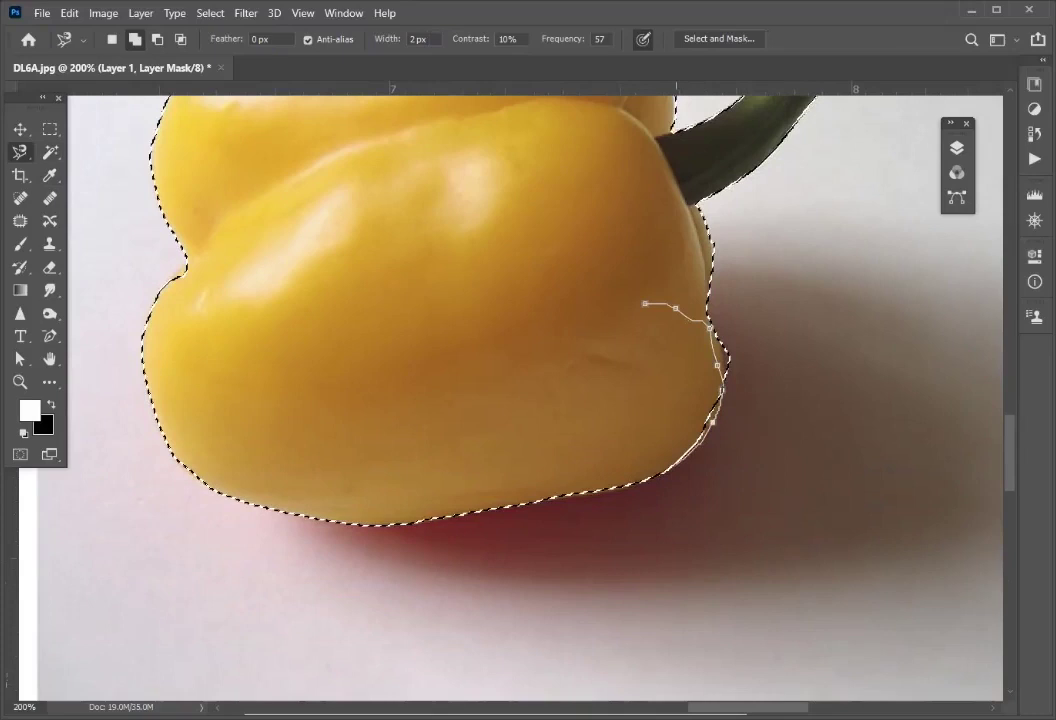
key(Escape)
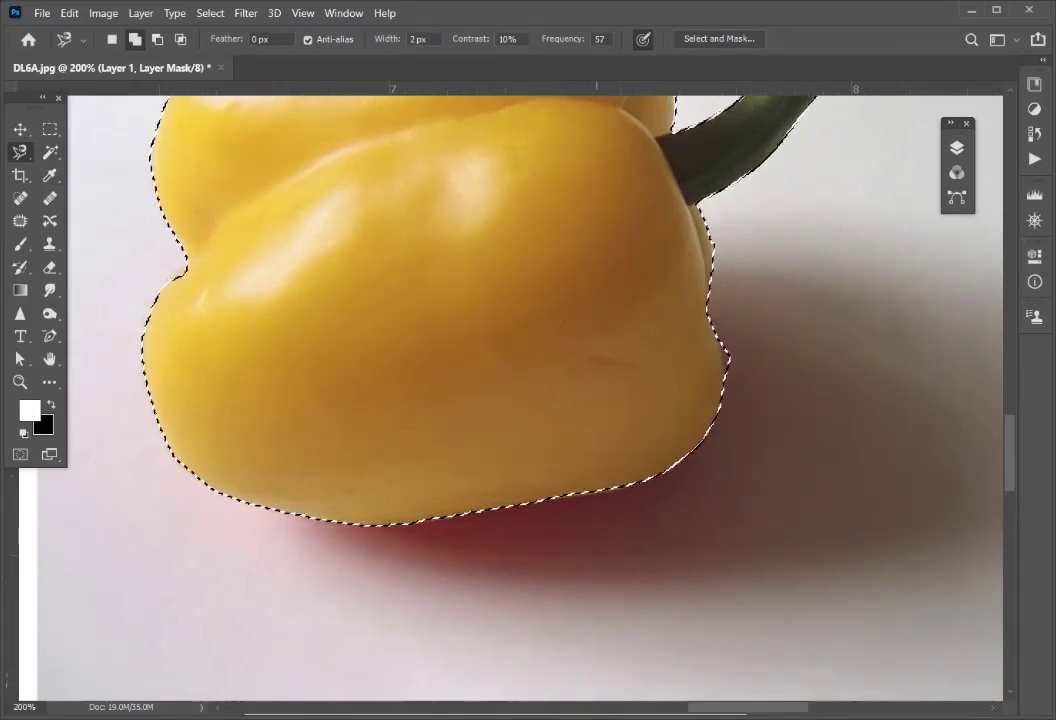
Add the missed strip at the notch on the pepper's left edge to the selection with the Magnetic Lasso in add mode.
click(112, 39)
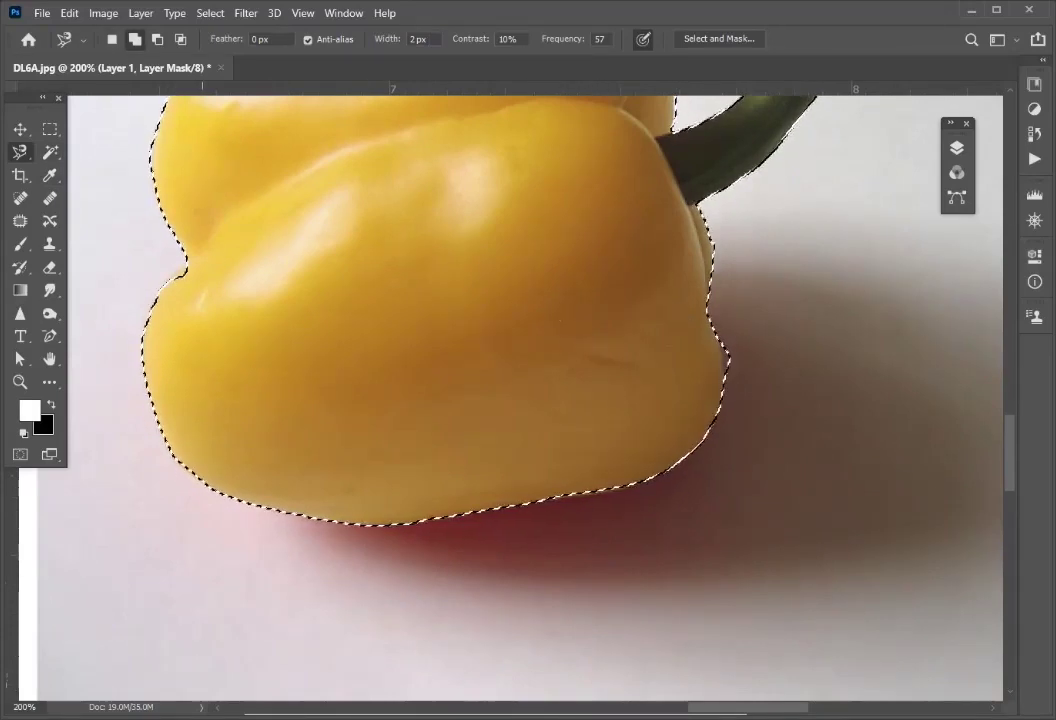
shift+click(197, 254)
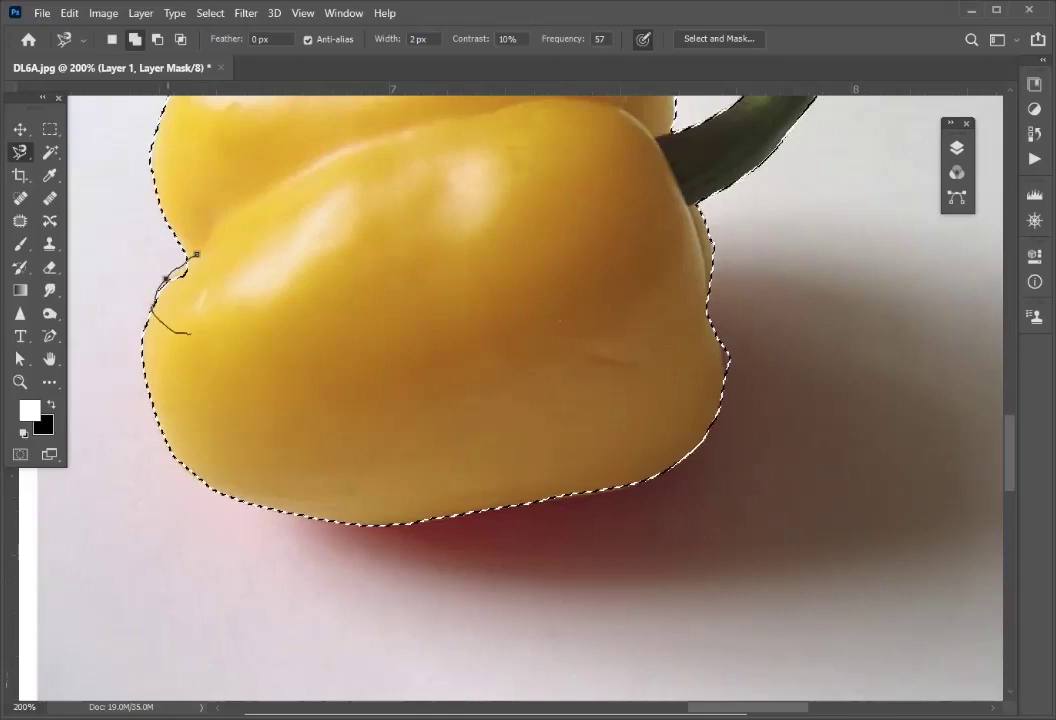
click(198, 255)
Try to subtract the excess bulge at the pepper's right edge from the selection with the Magnetic Lasso in subtract mode.
key(alt)
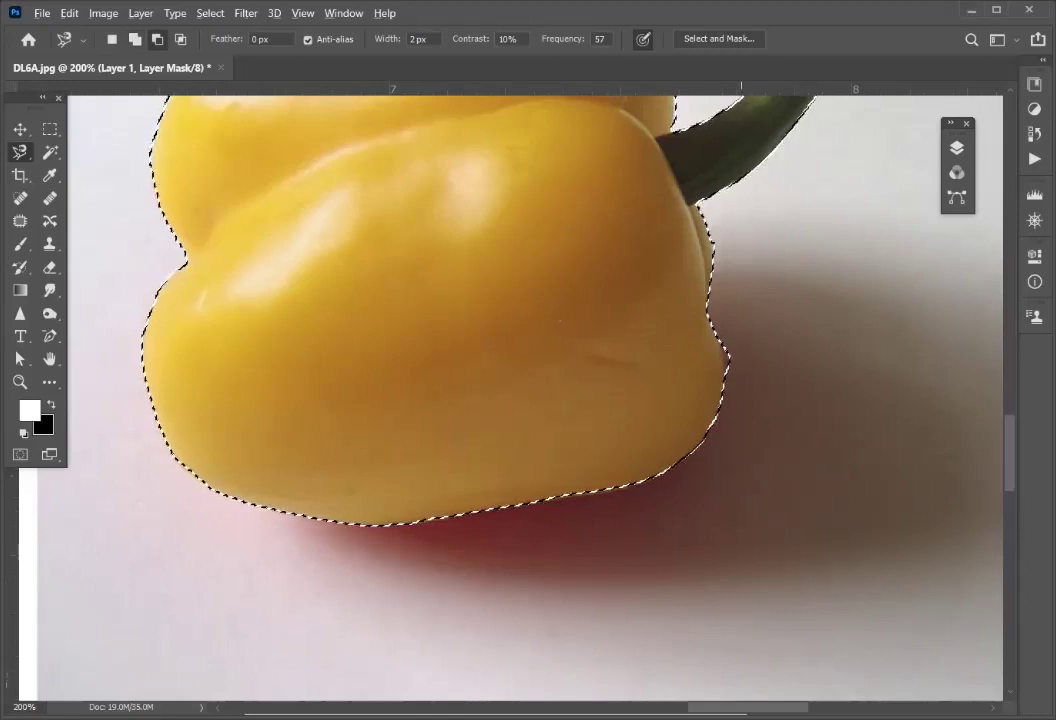
alt+click(777, 297)
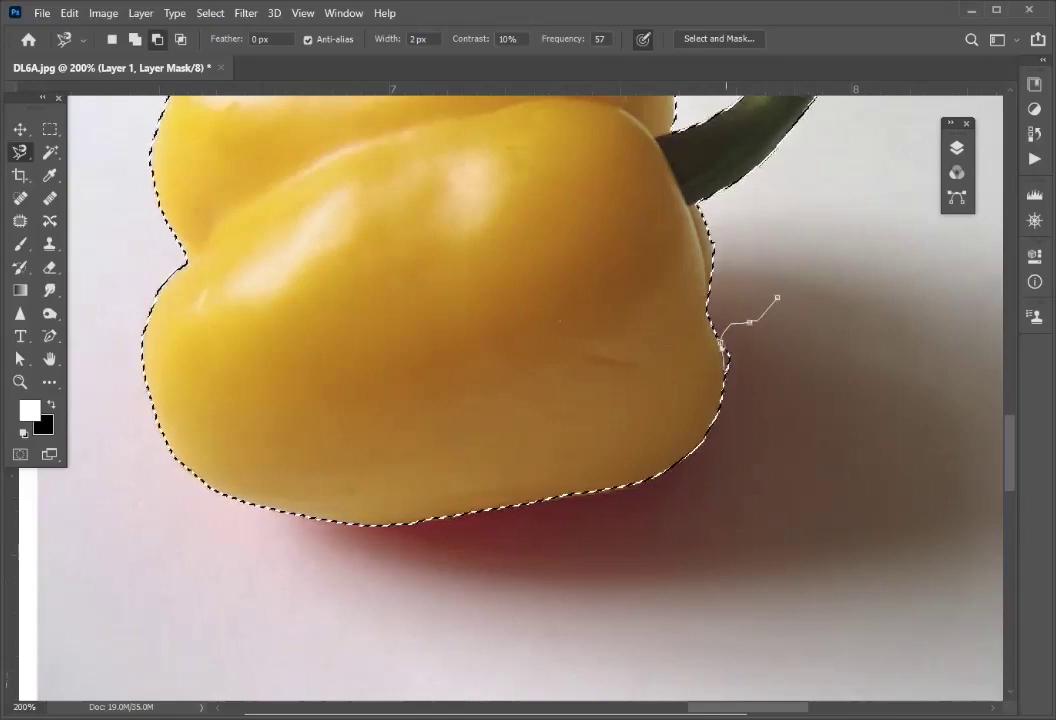
click(746, 410)
double_click(826, 335)
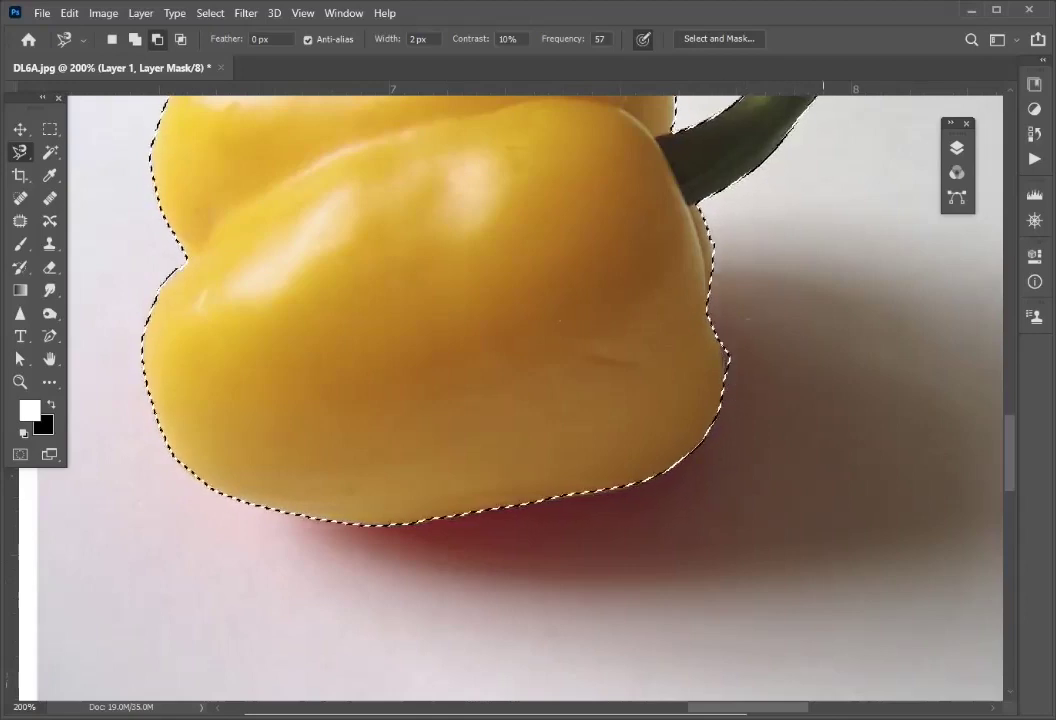
Check the selected pepper against the whole composition and make the Background layer active.
key(ctrl+0)
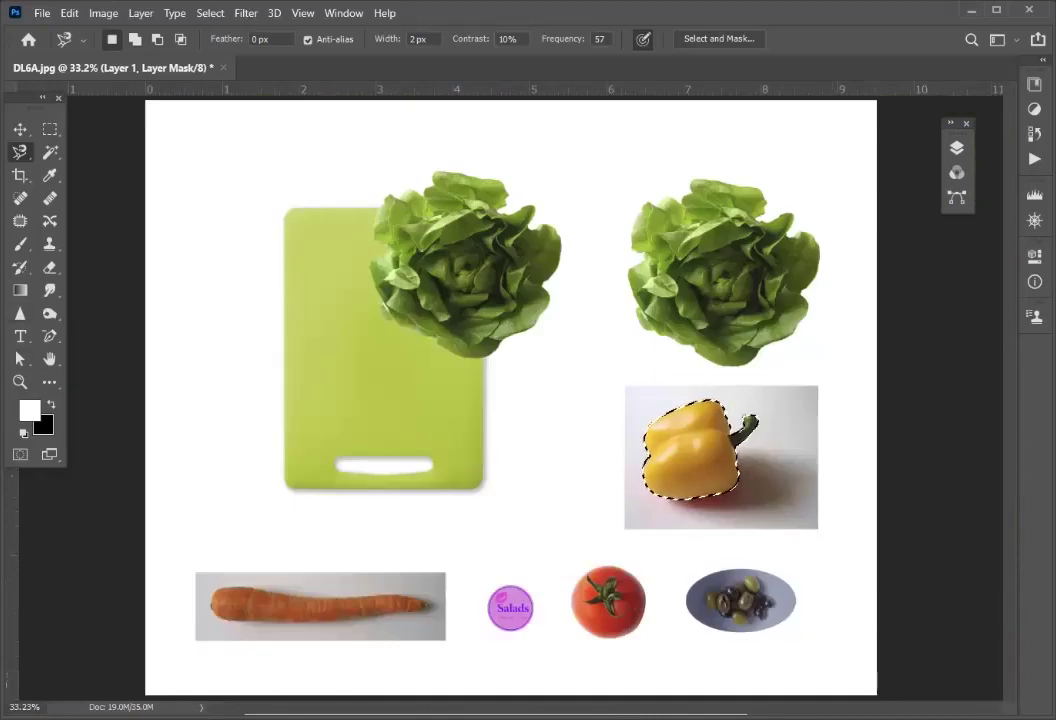
key(z)
drag(790, 497, 850, 497)
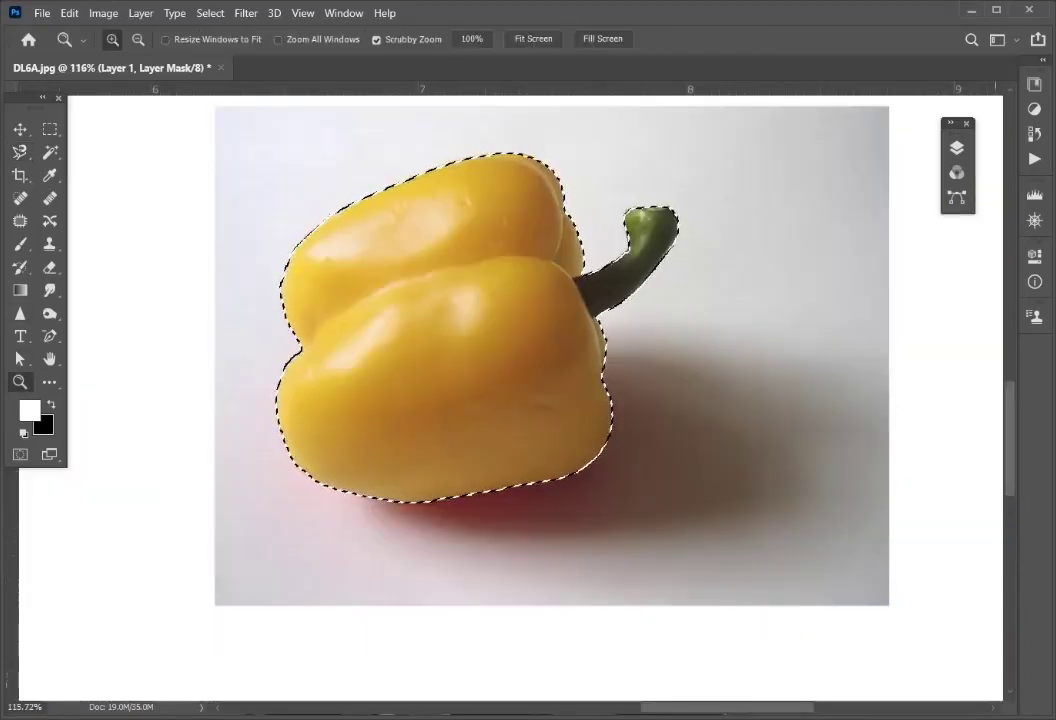
click(956, 147)
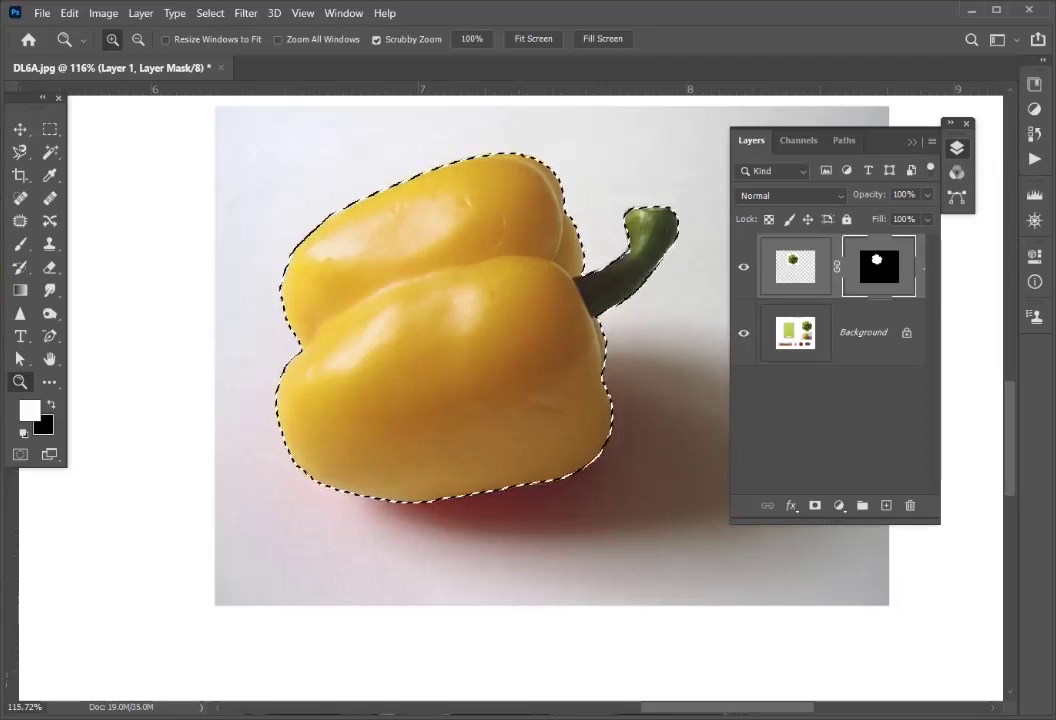
click(870, 340)
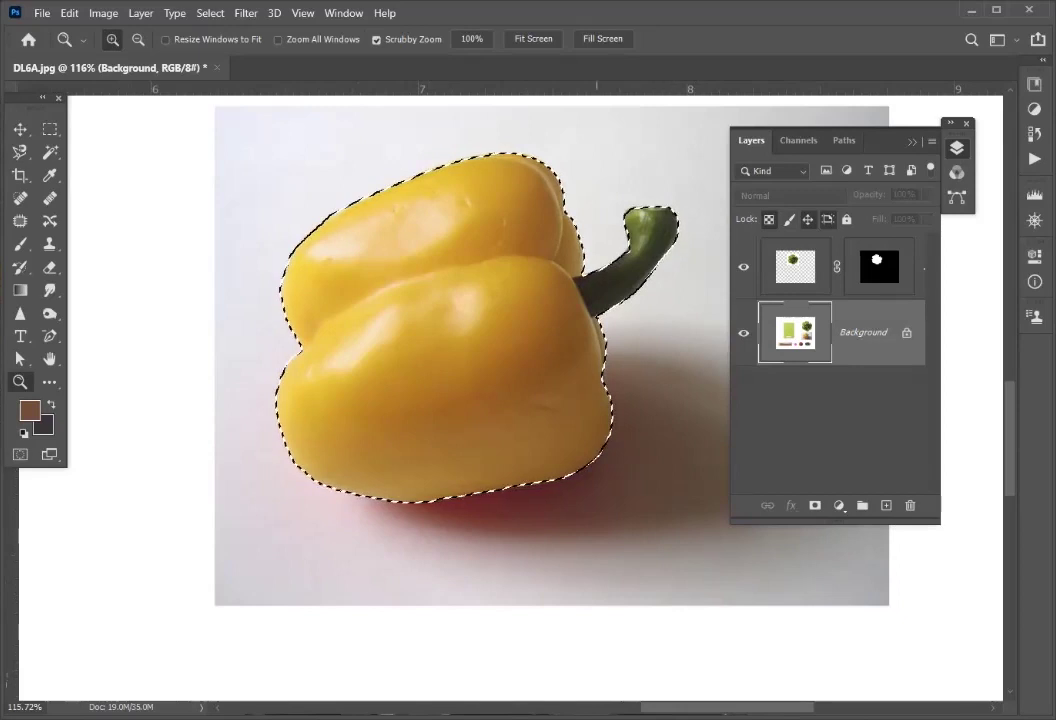
Check the selection around the pepper's stem and add a layer mask from it to the Background layer.
drag(588, 227, 641, 230)
drag(583, 293, 730, 292)
key(w)
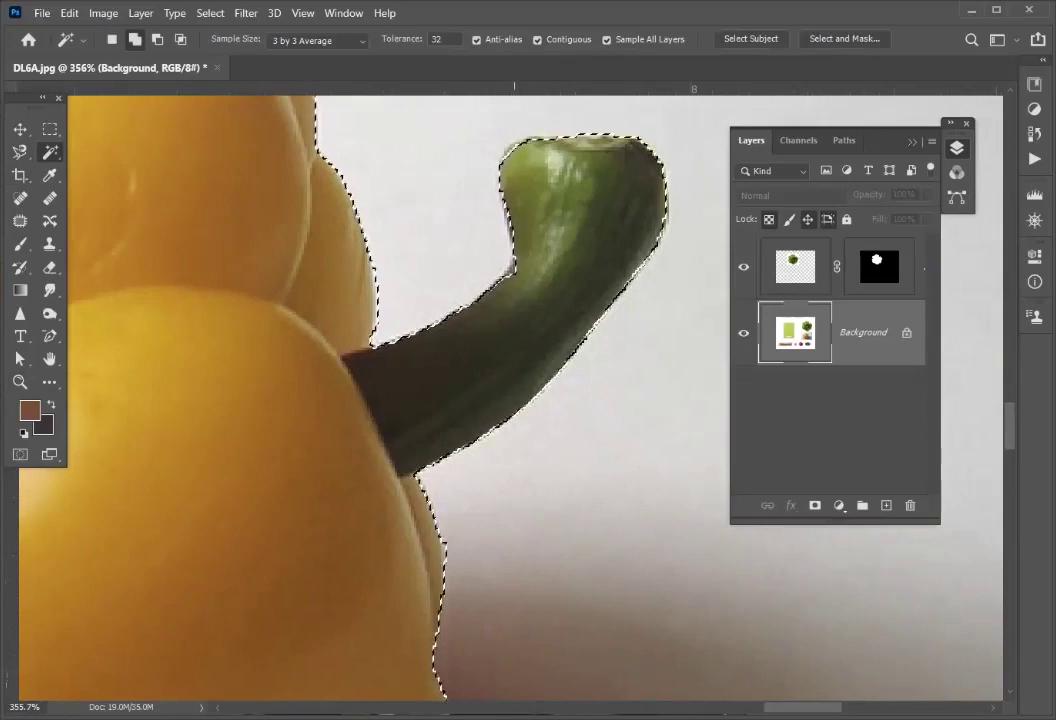
key(ctrl+0)
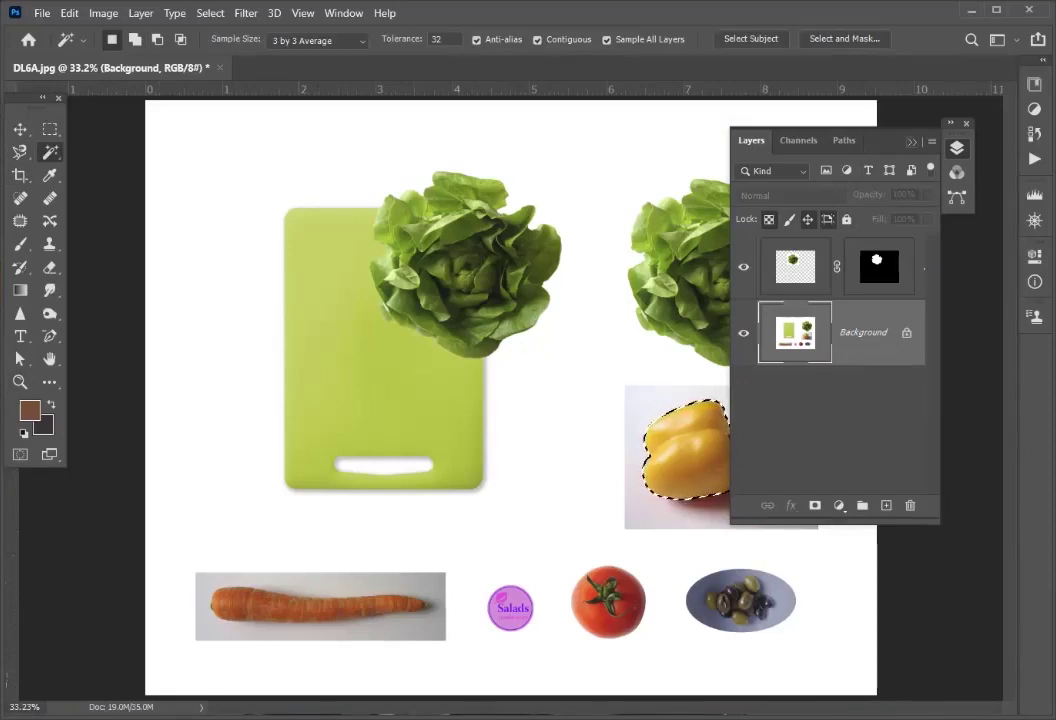
click(912, 142)
click(957, 148)
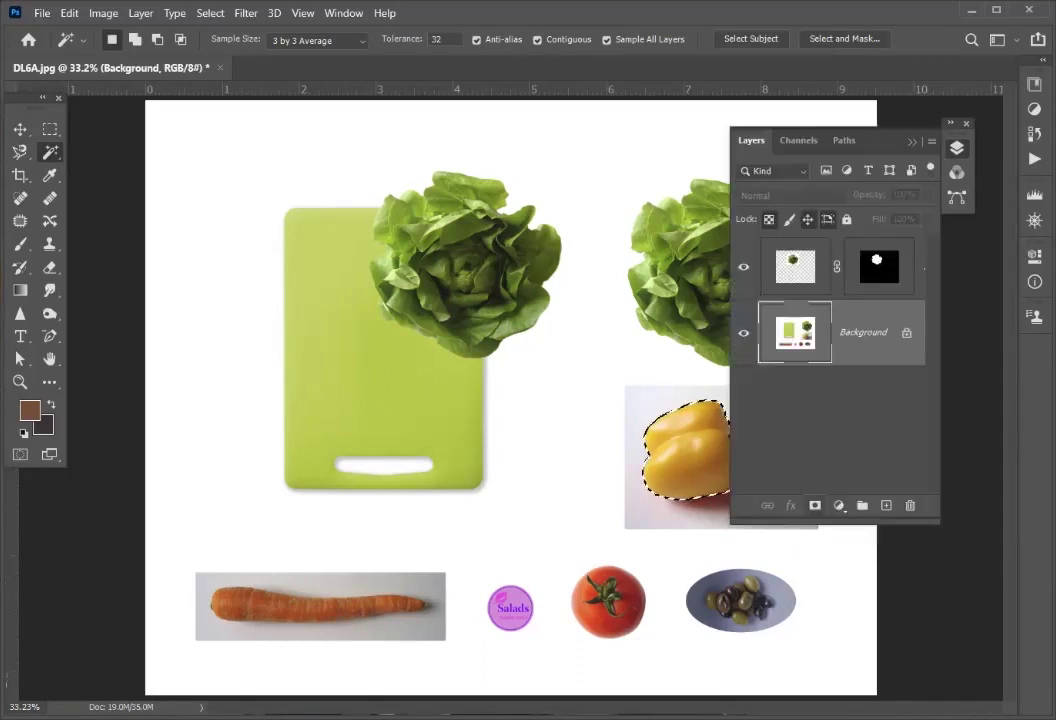
click(815, 506)
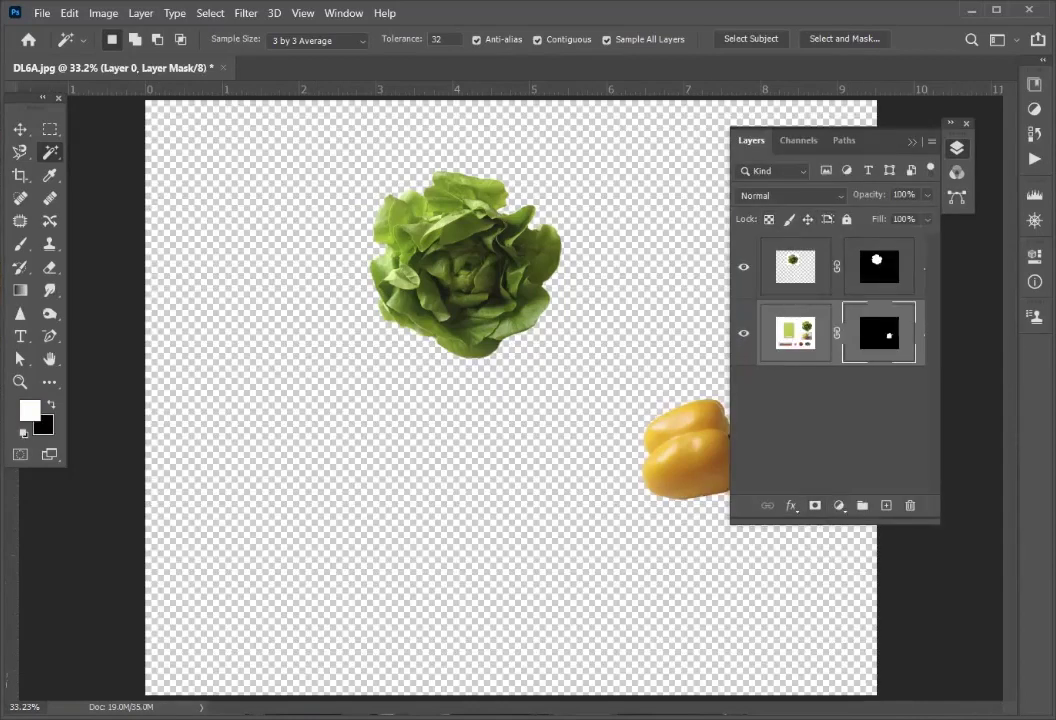
Disable the mask on Layer 0 and copy the pepper's rectangular photo to a new layer with the Rectangular Marquee.
key(v)
shift+click(878, 332)
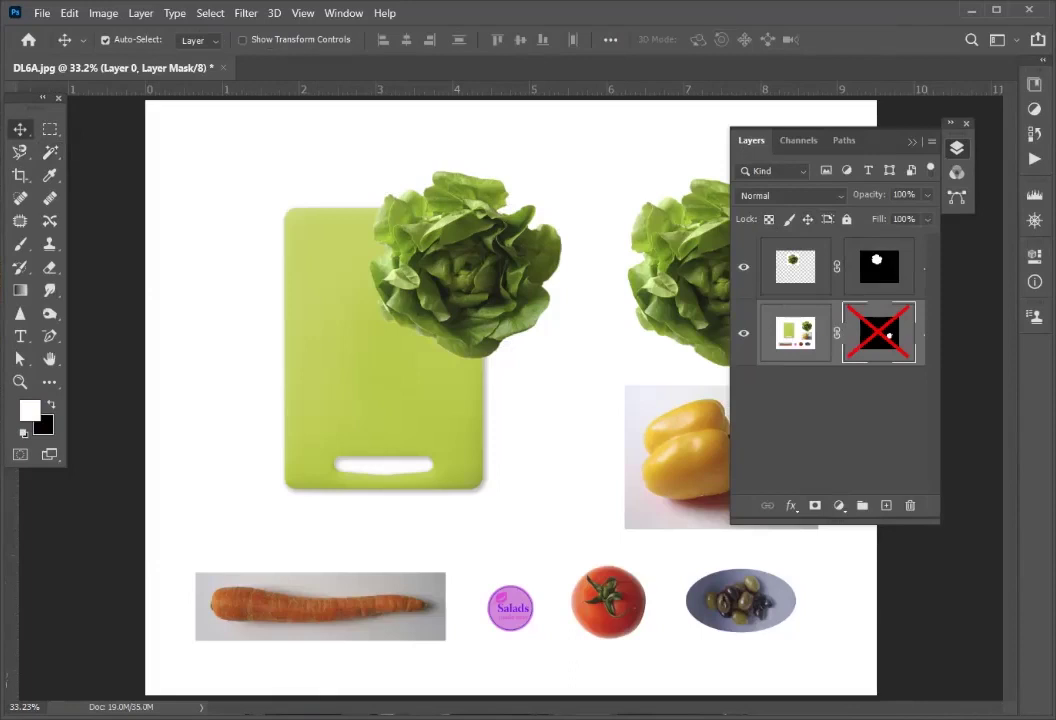
key(m)
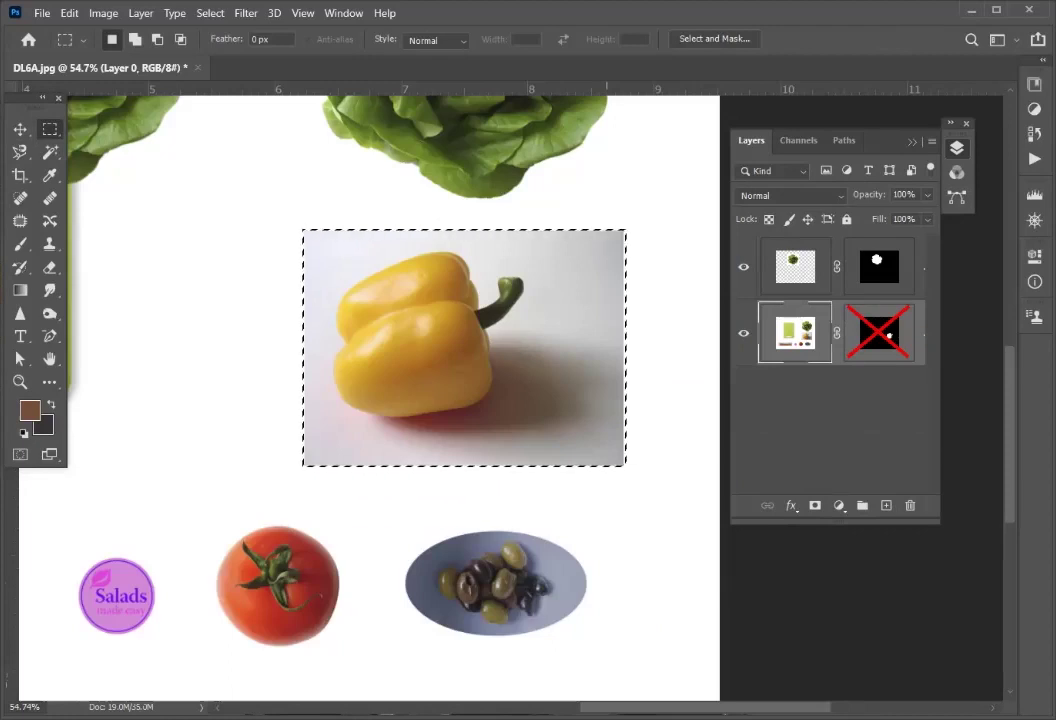
key(ctrl+j)
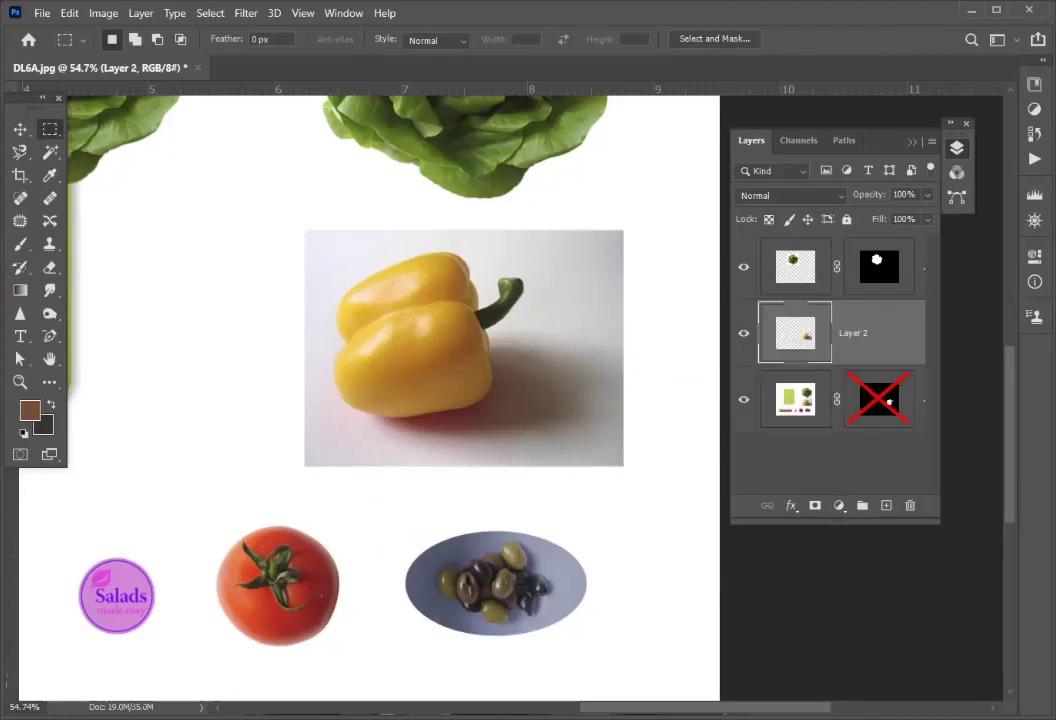
Move the disabled pepper mask from Layer 0 to the pepper copy layer and load it as a selection with Layer 0 active.
click(879, 400)
drag(879, 400, 879, 333)
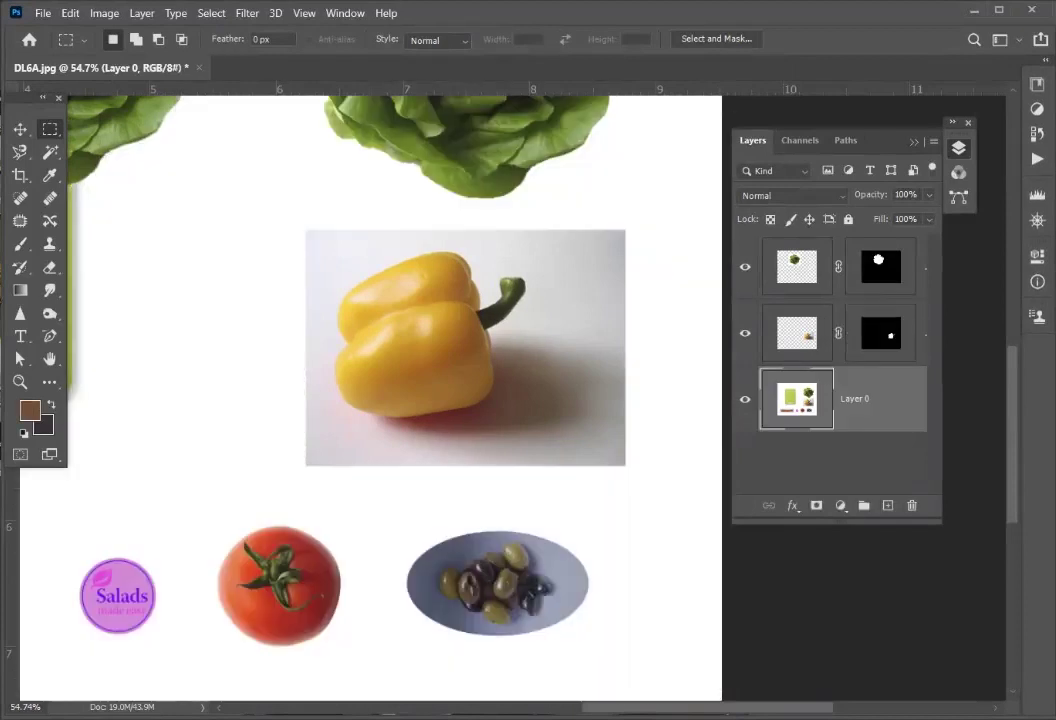
ctrl+click(881, 333)
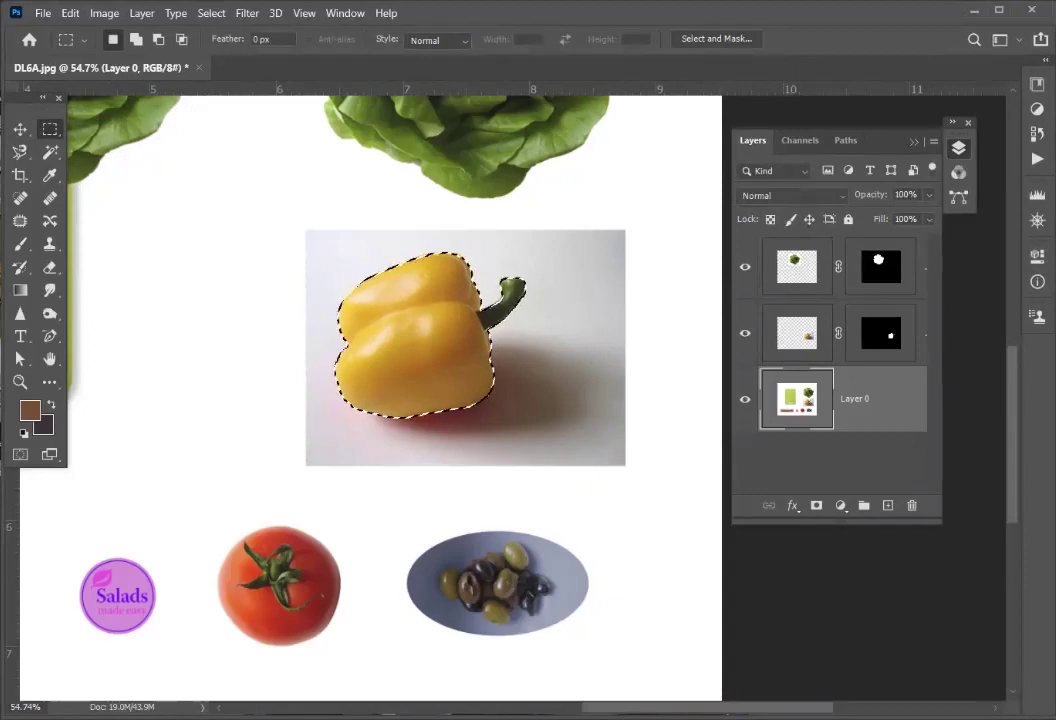
Hide the masked pepper layer and convert the pepper selection into a work path with a tolerance of 1 pixel.
click(745, 333)
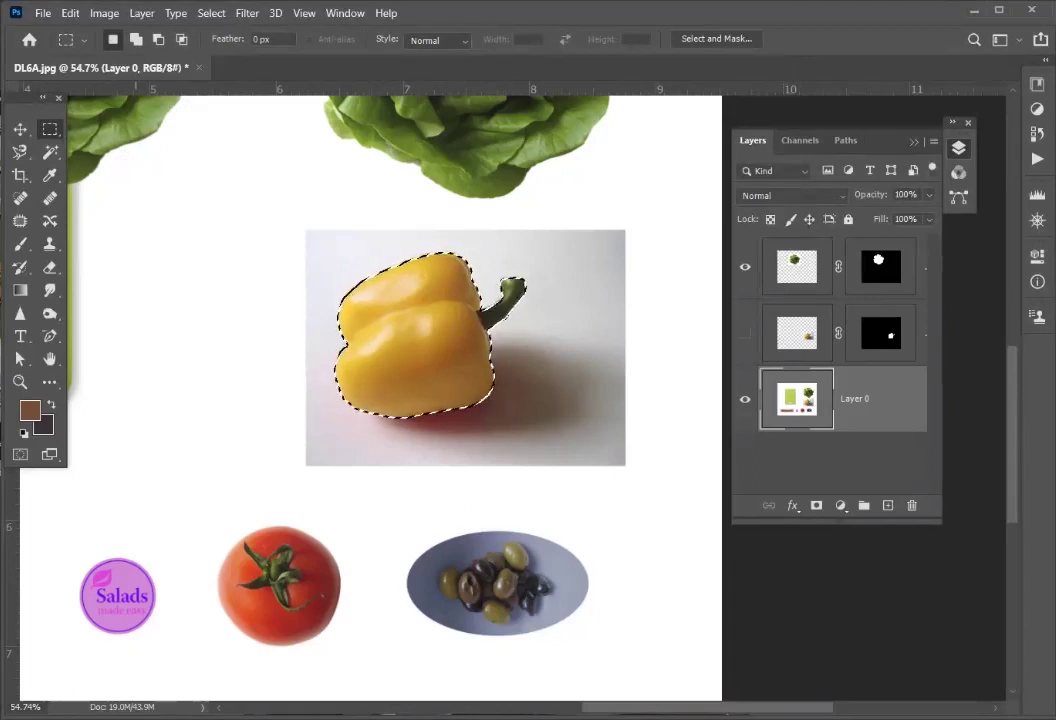
key(z)
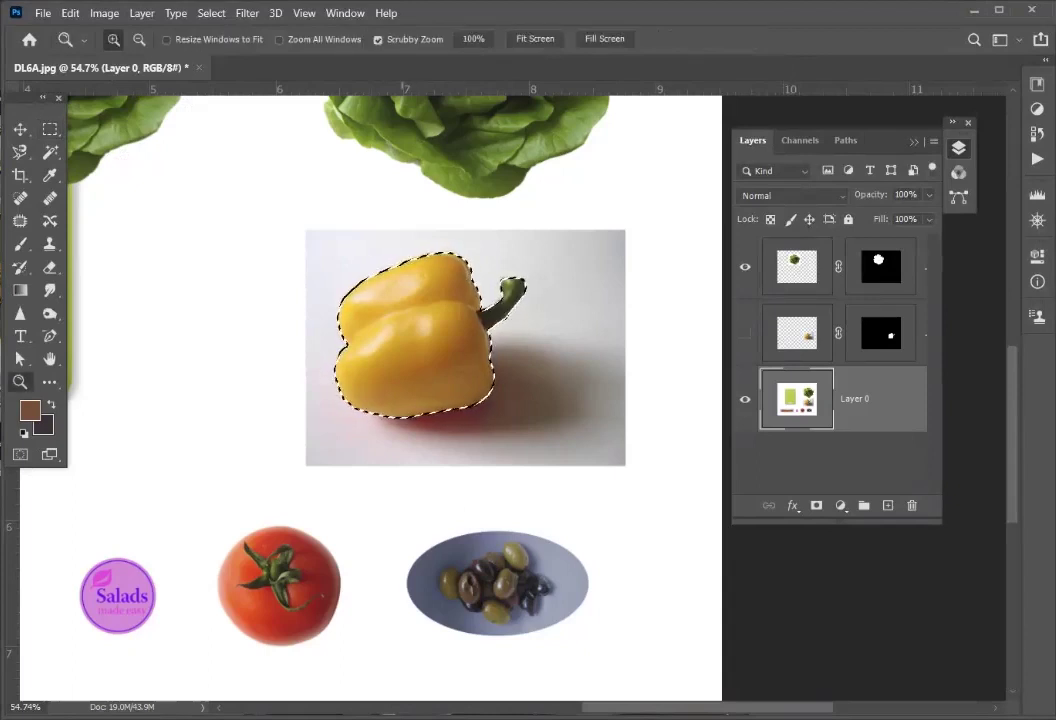
click(403, 280)
drag(405, 281, 490, 281)
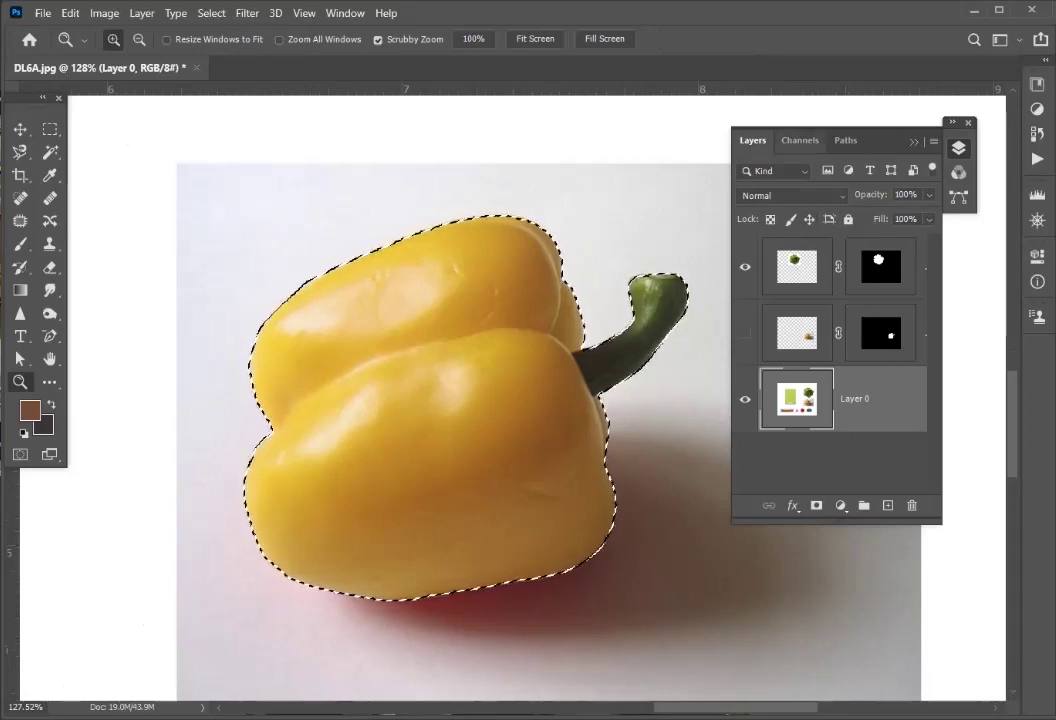
click(846, 140)
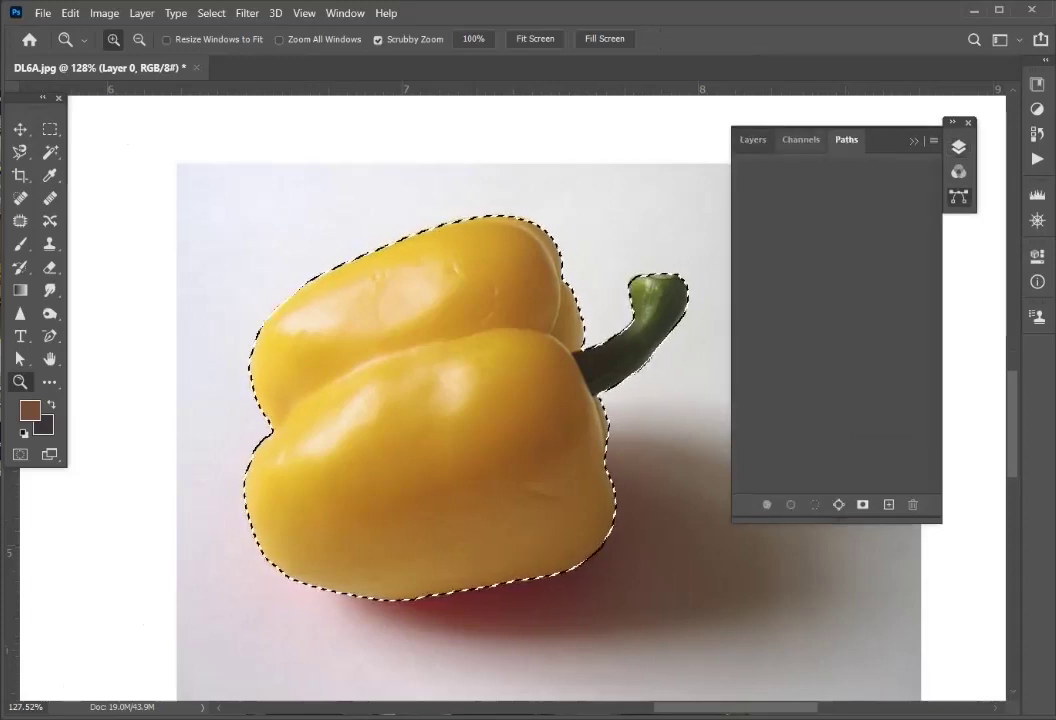
click(752, 140)
click(800, 140)
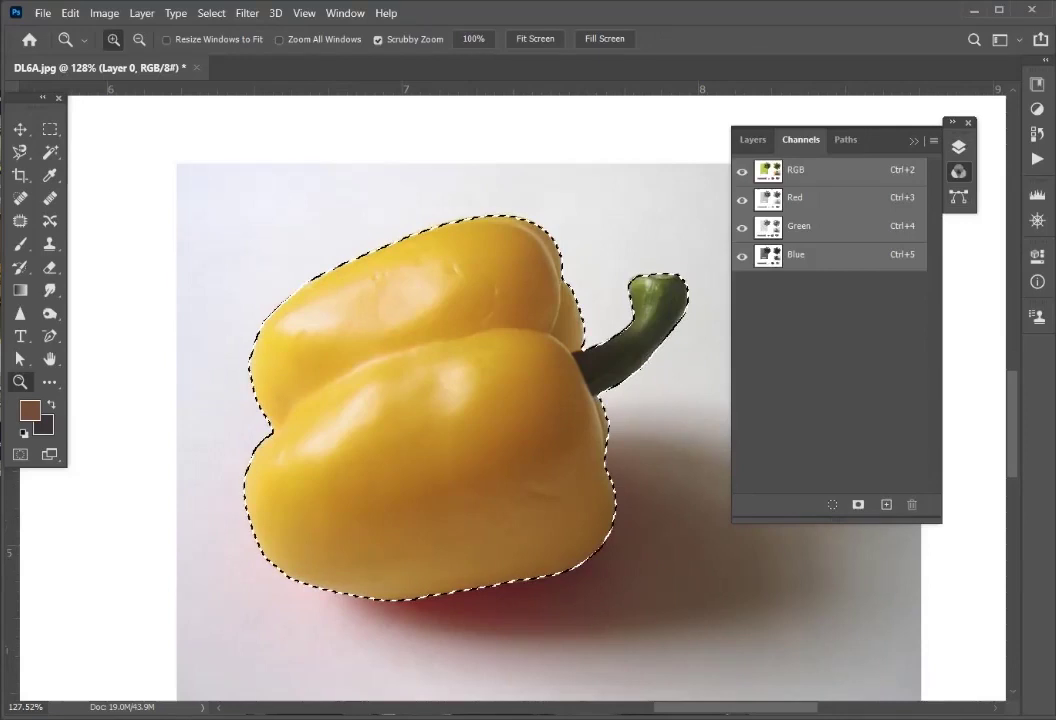
click(846, 140)
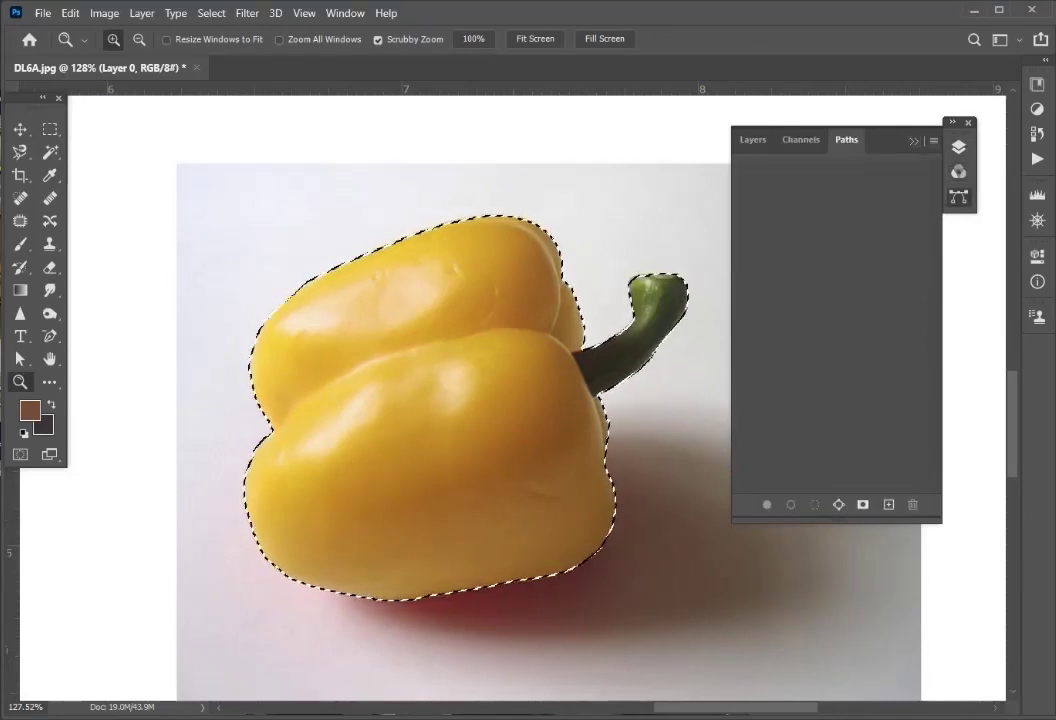
click(934, 140)
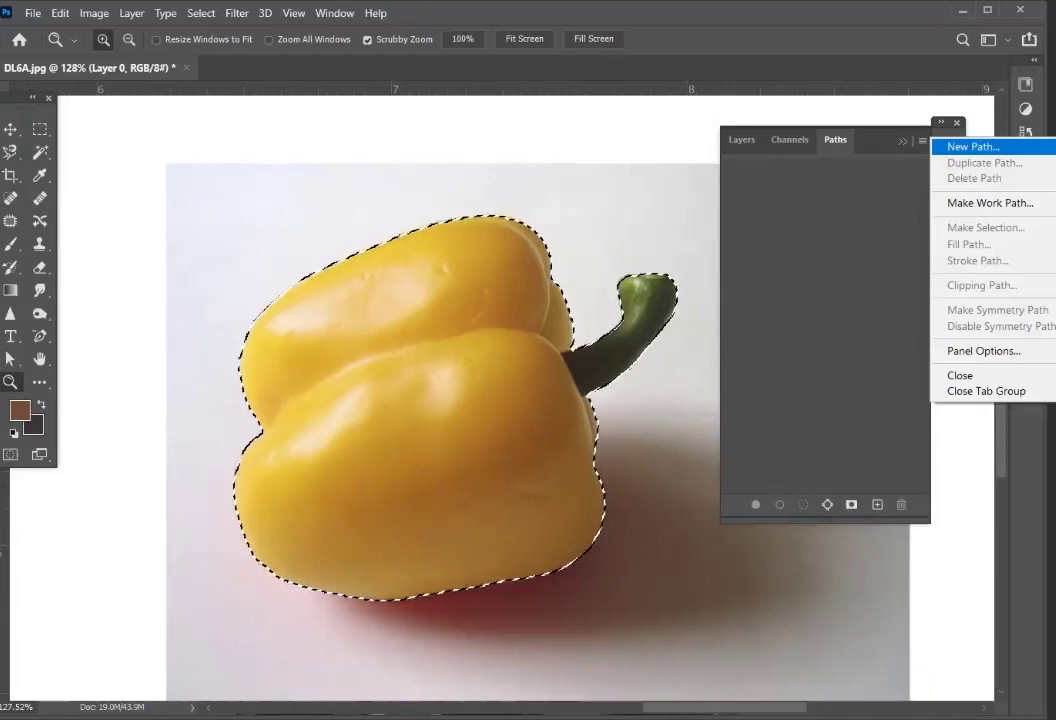
click(990, 203)
text(1)
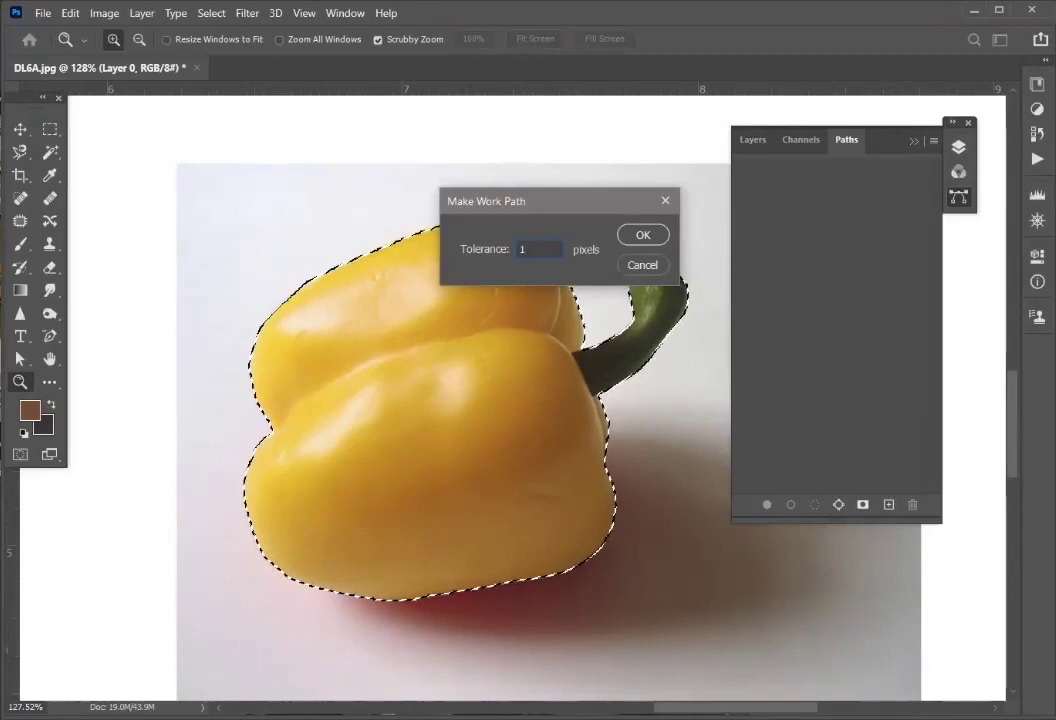
key(Return)
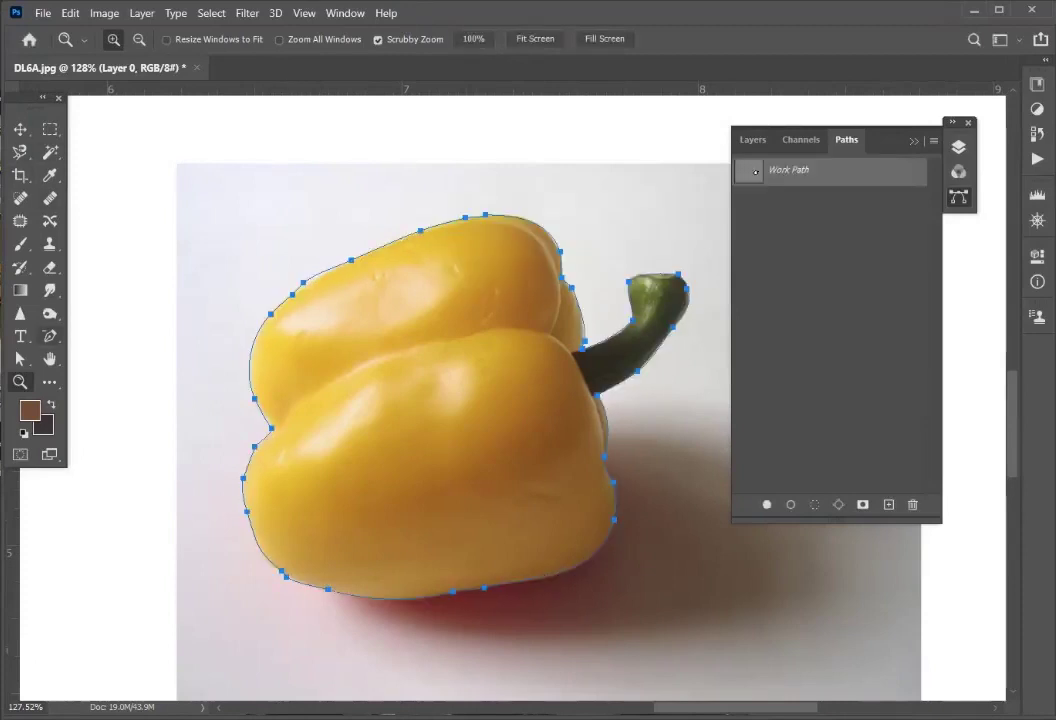
Delete the surplus anchor point on the pepper's upper left outline and select that path segment with the Direct Selection Tool.
drag(20, 358, 60, 358)
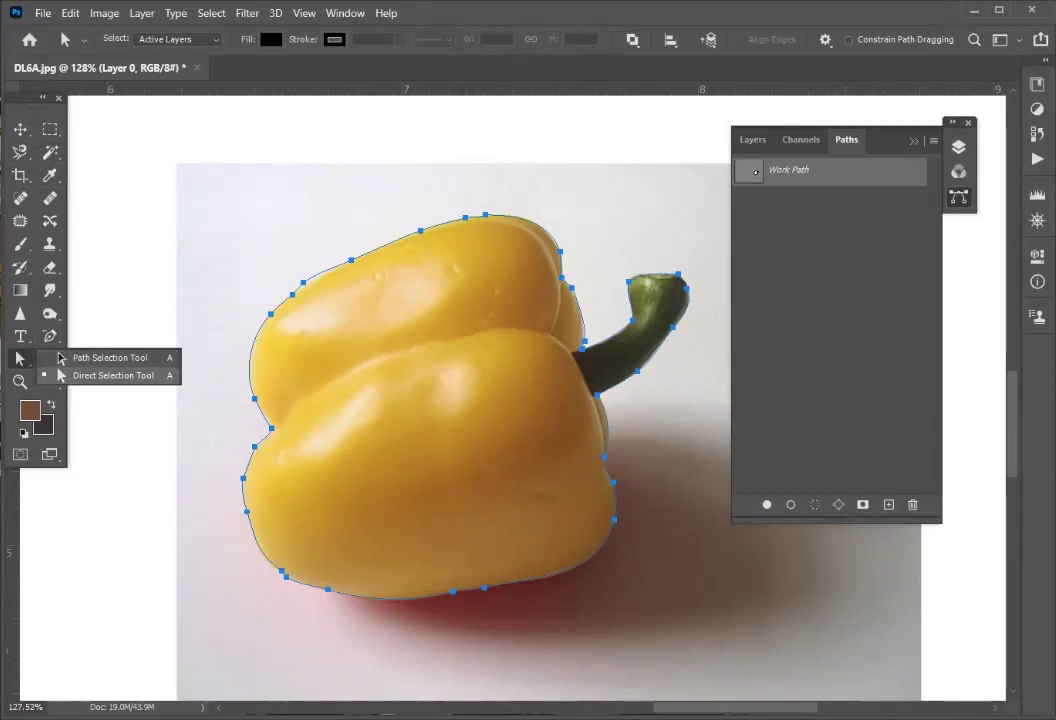
click(100, 357)
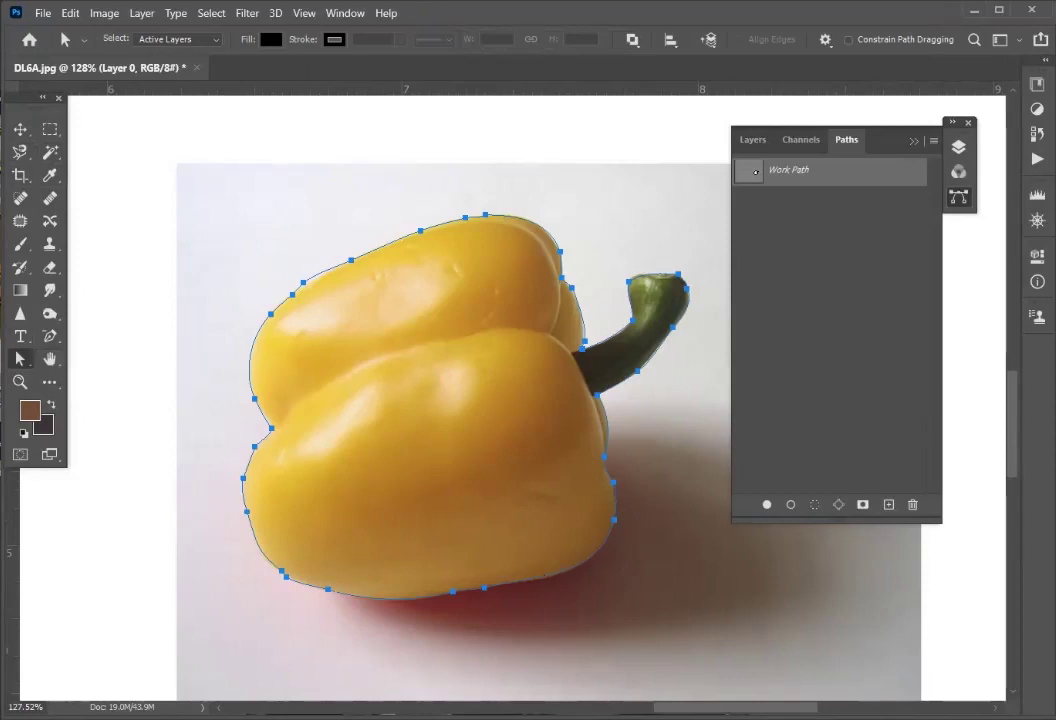
click(50, 336)
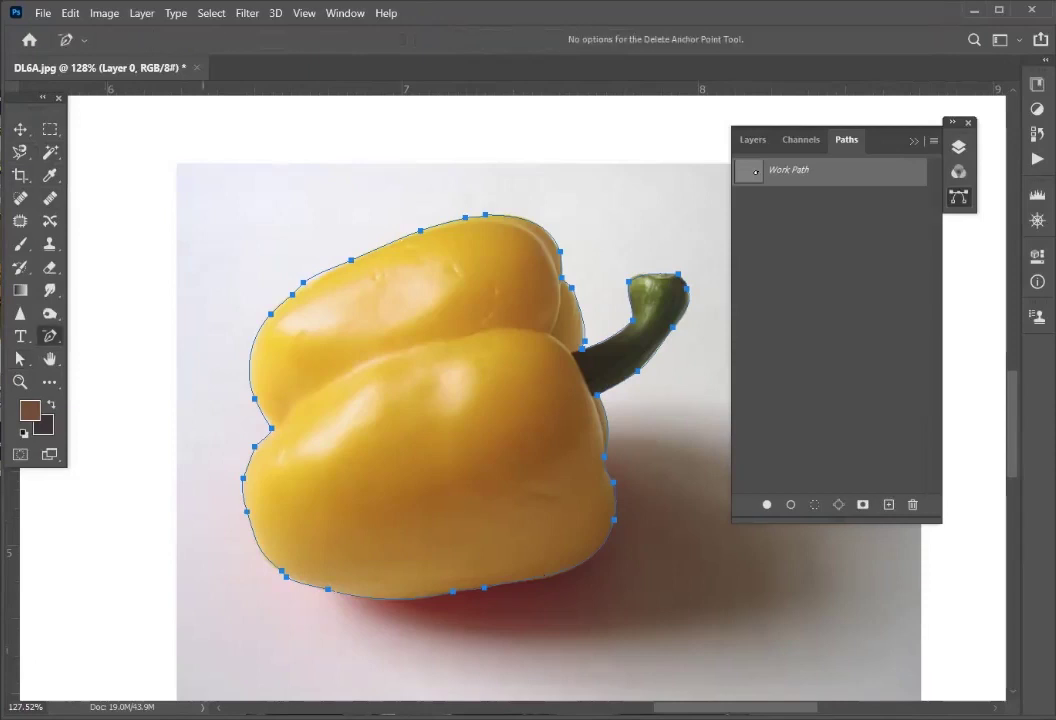
click(303, 283)
key(a)
drag(291, 286, 320, 275)
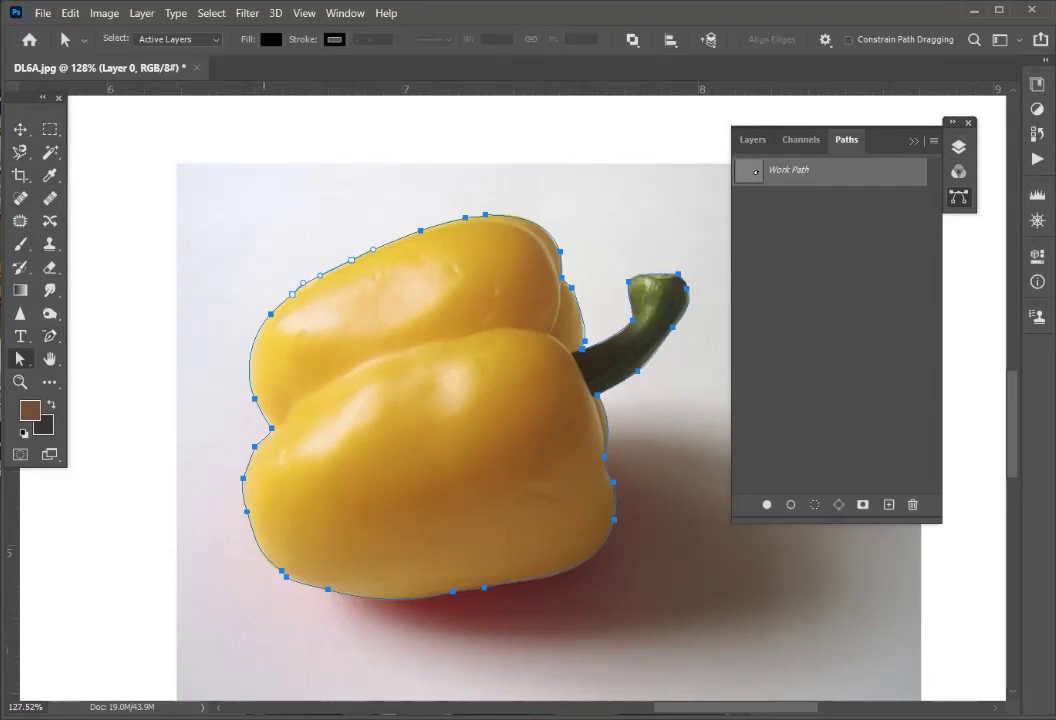
Adjust the path's anchor points at the left notch and beside the stem, and delete the surplus anchor at the pepper's lower left.
click(271, 427)
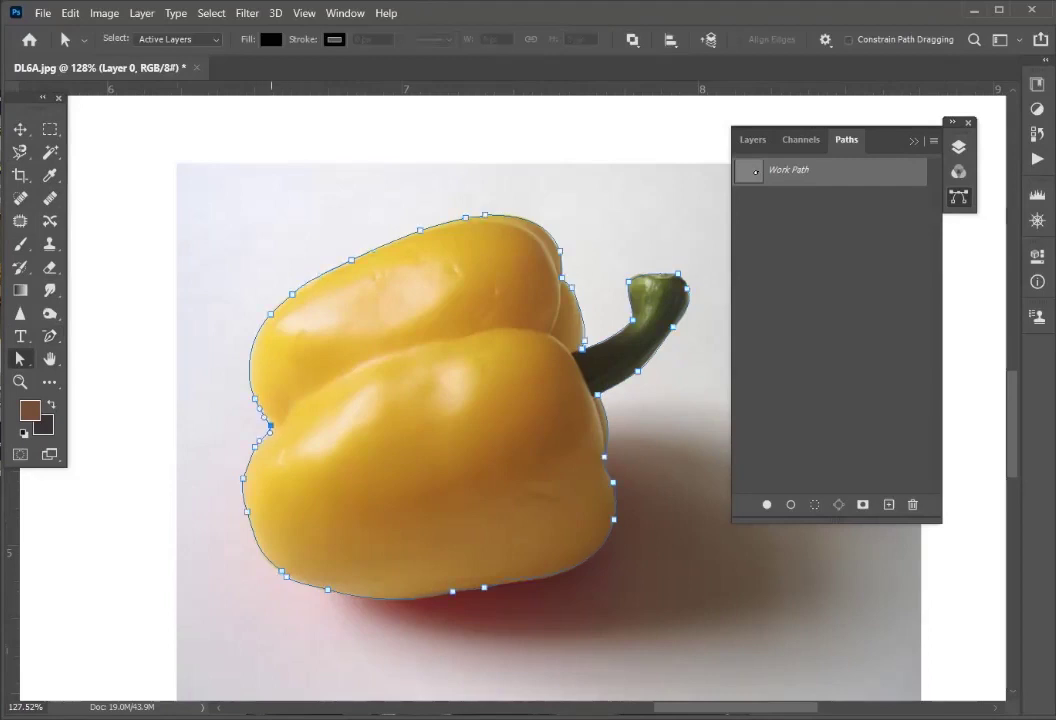
click(583, 345)
click(49, 337)
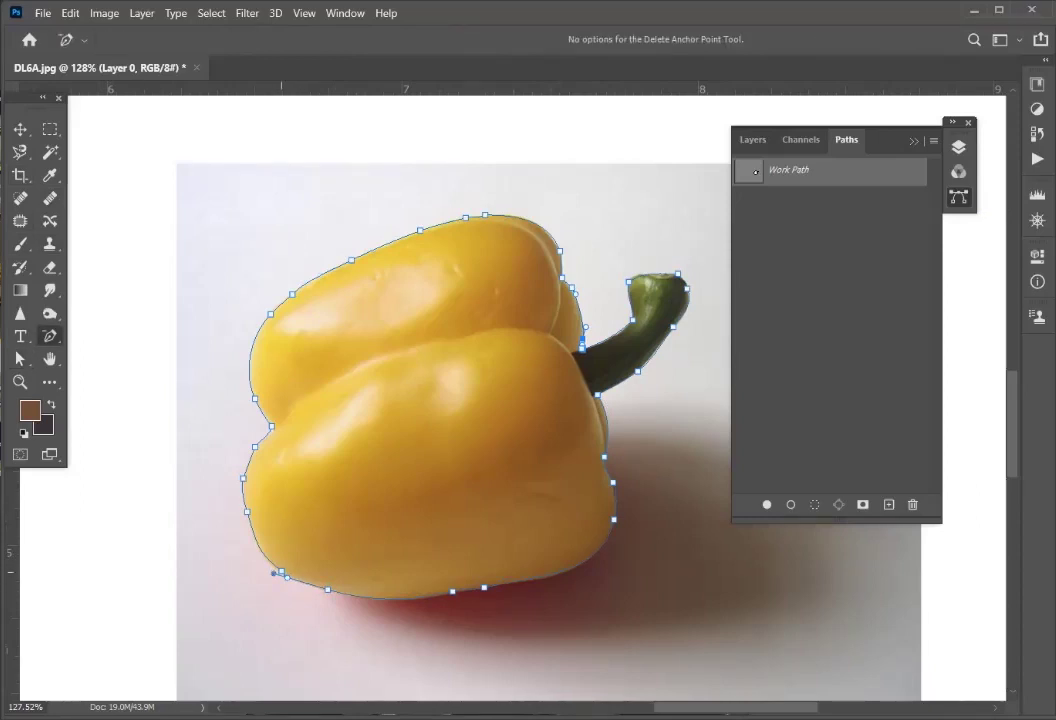
click(281, 571)
Save the pepper's work path under the name Pepper.
click(934, 141)
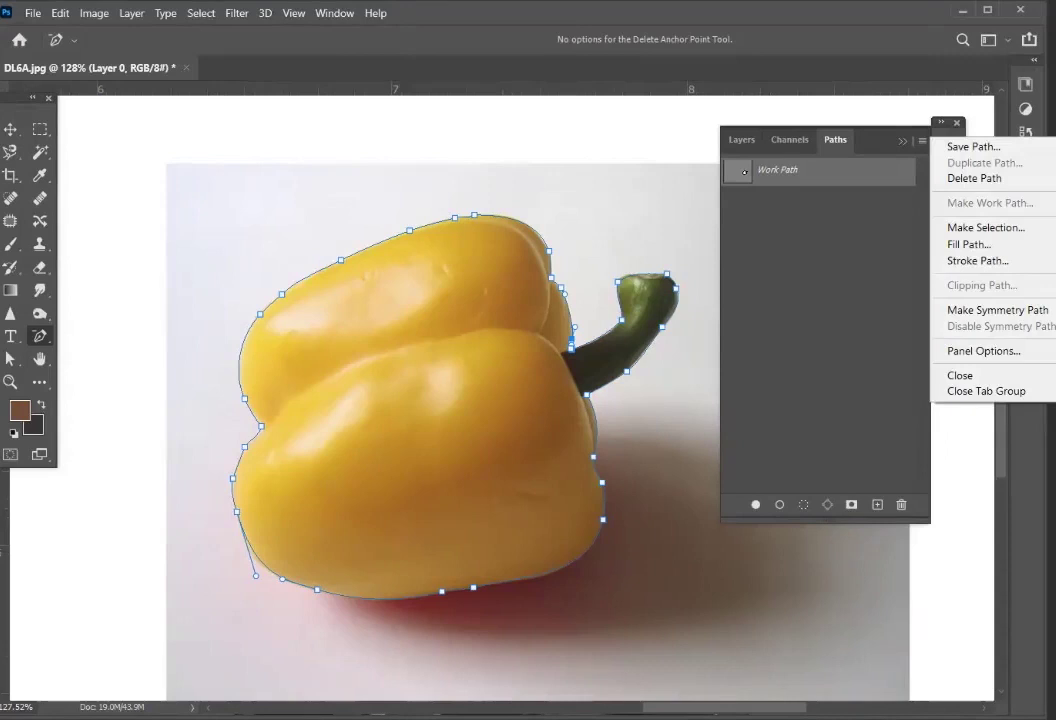
click(970, 146)
text(Pepper)
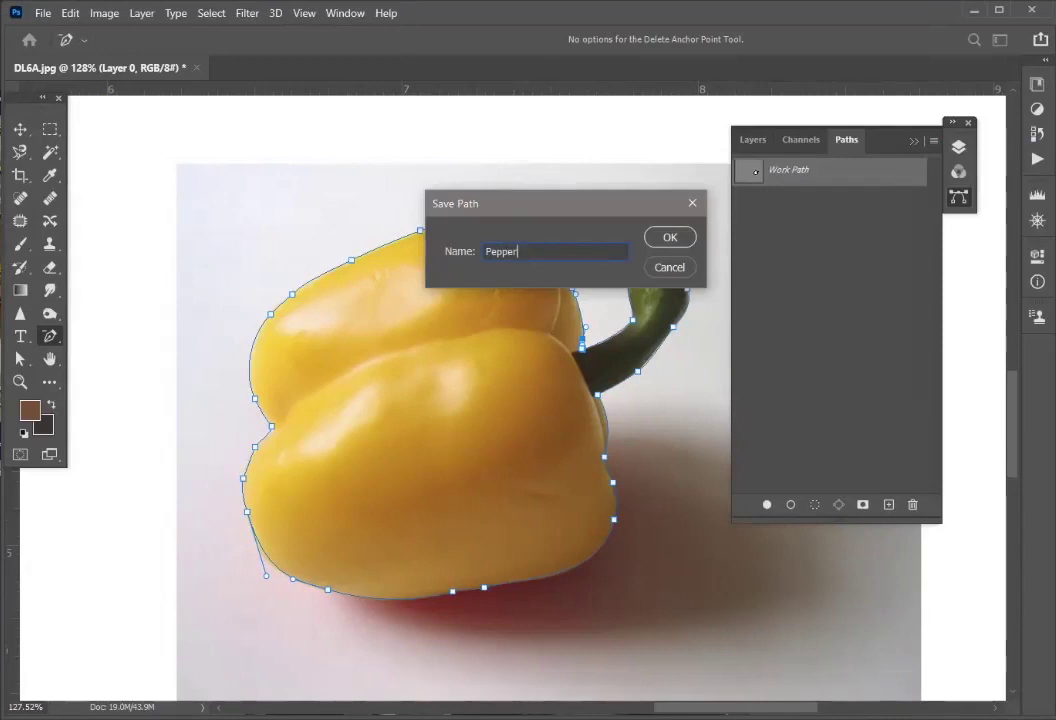
key(Return)
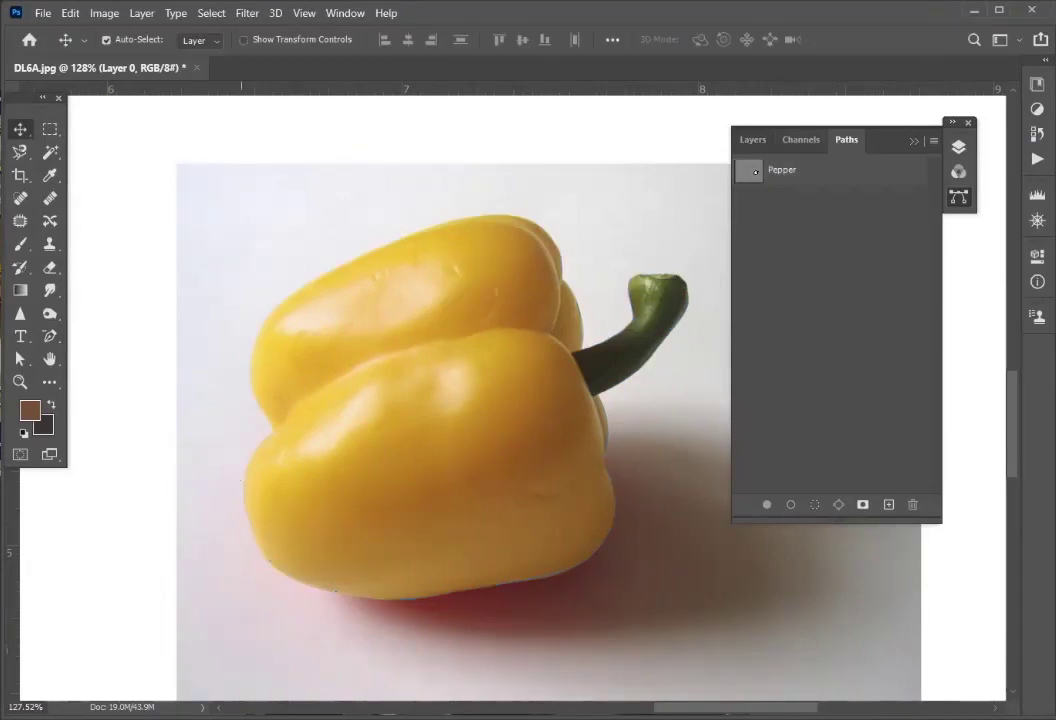
Select the whole rectangular pepper photo with the Rectangular Marquee Tool, about 2.51 by 1.87 in.
key(ctrl+minus)
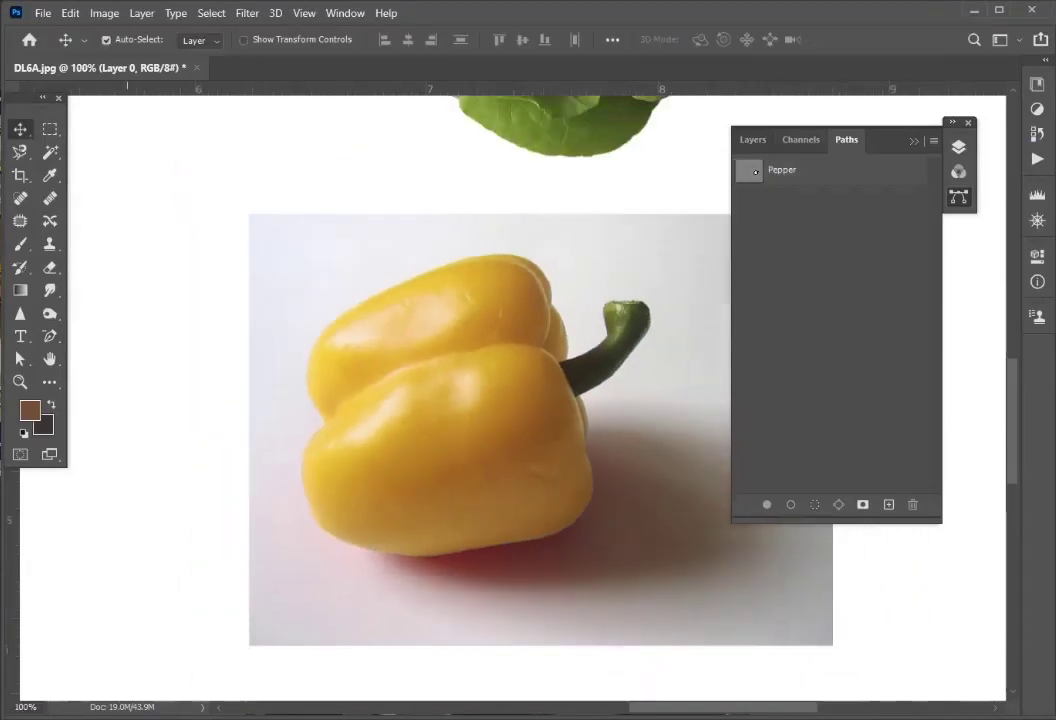
key(m)
drag(249, 213, 833, 646)
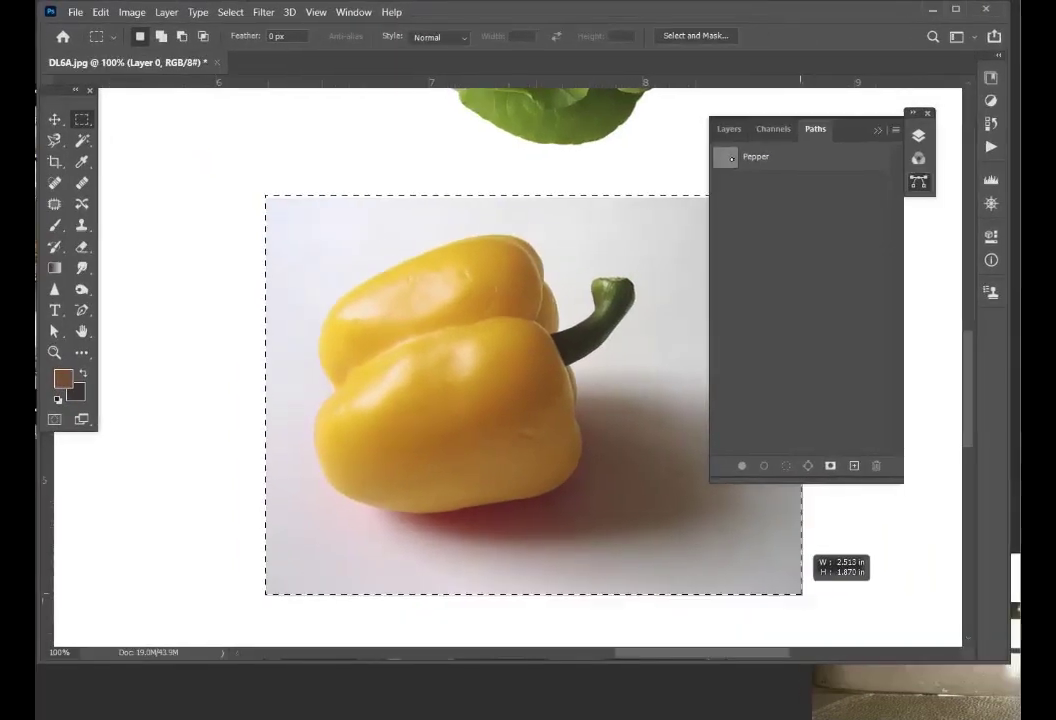
drag(803, 596, 803, 596)
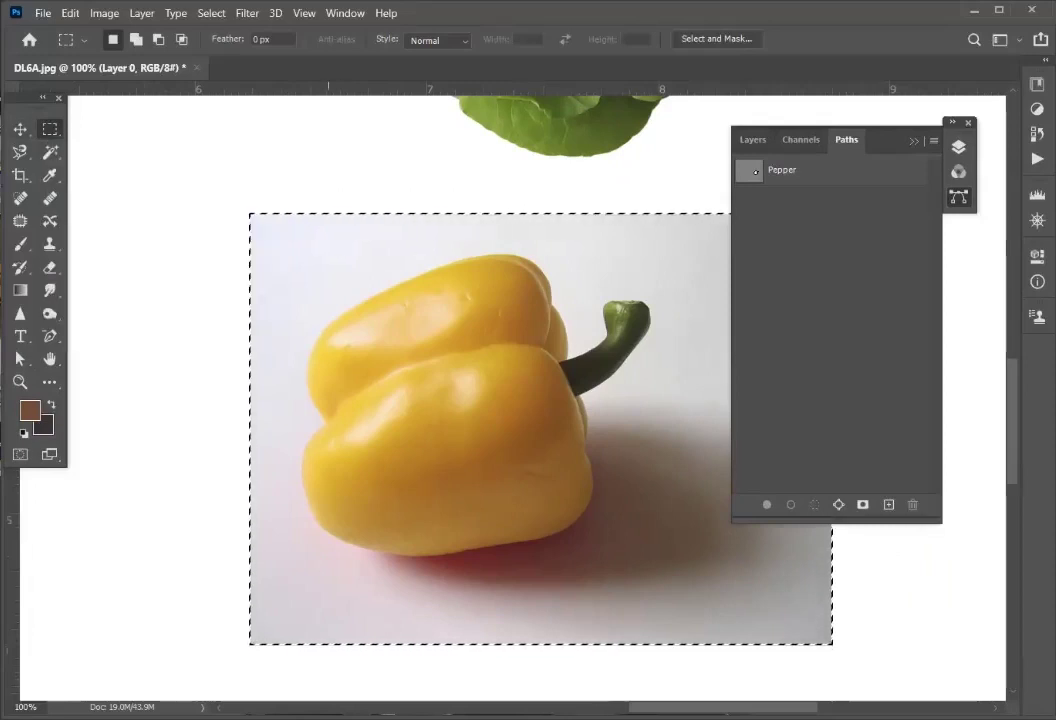
key(shift+Up)
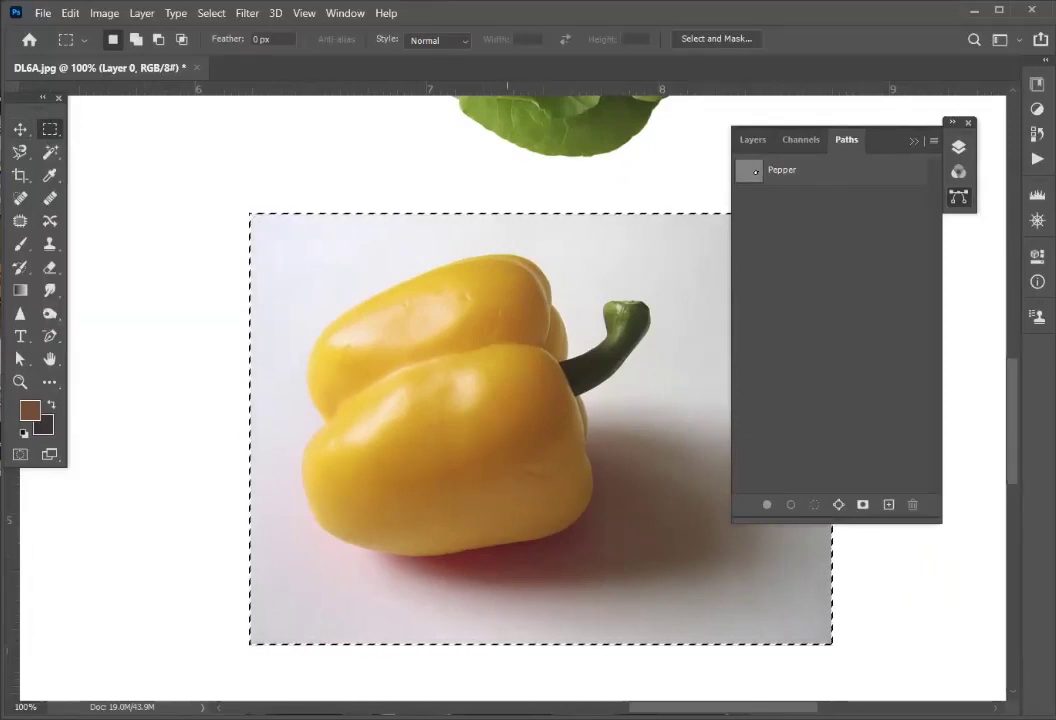
key(v)
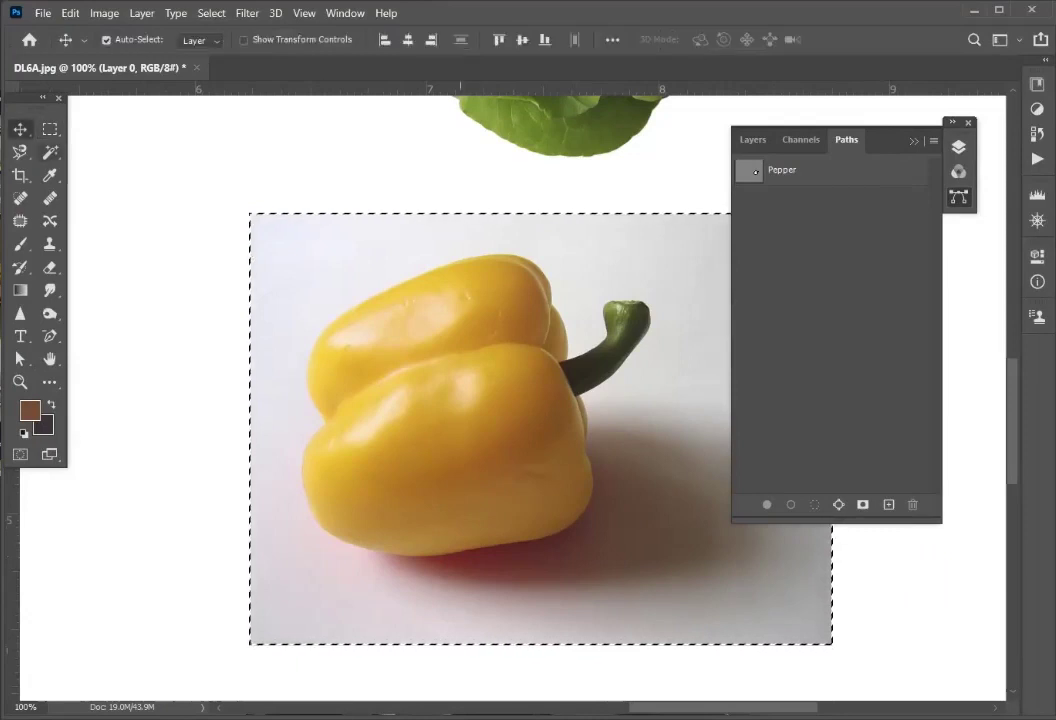
drag(466, 287, 430, 265)
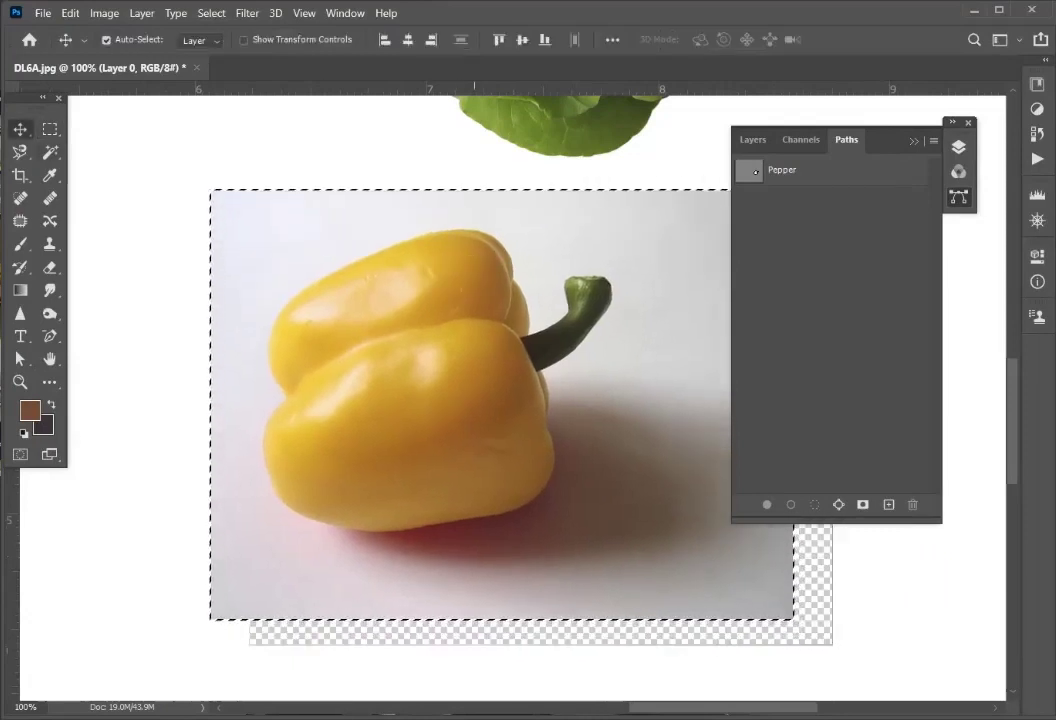
key(ctrl+z)
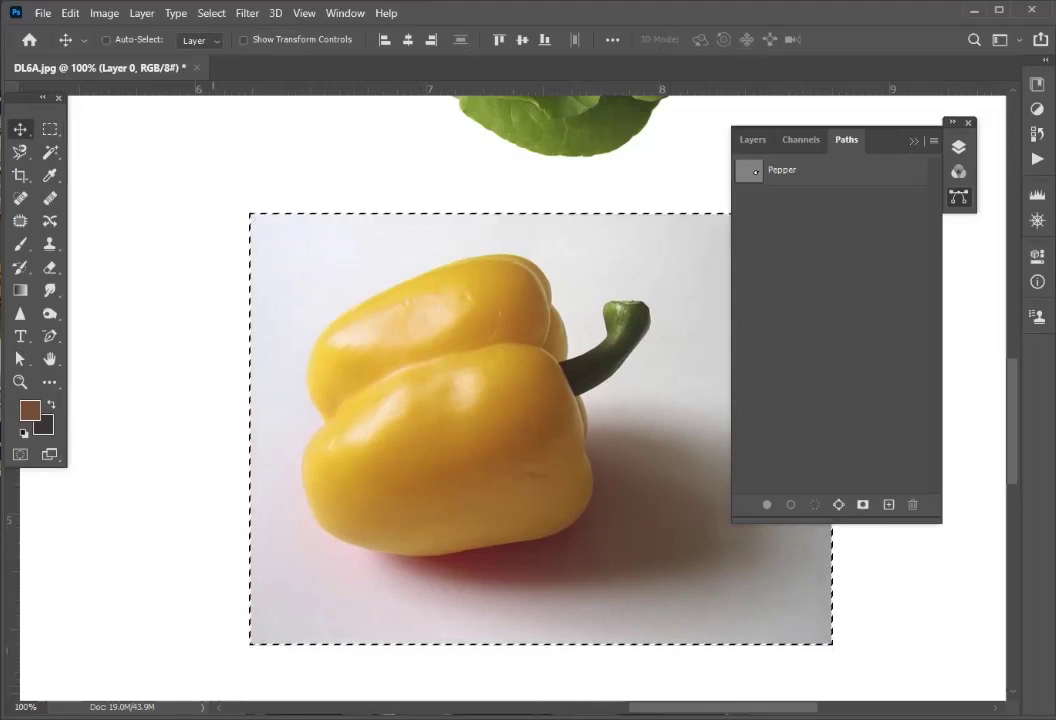
Copy the selected pepper photo onto a new layer and load the Pepper path as a selection.
key(ctrl+j)
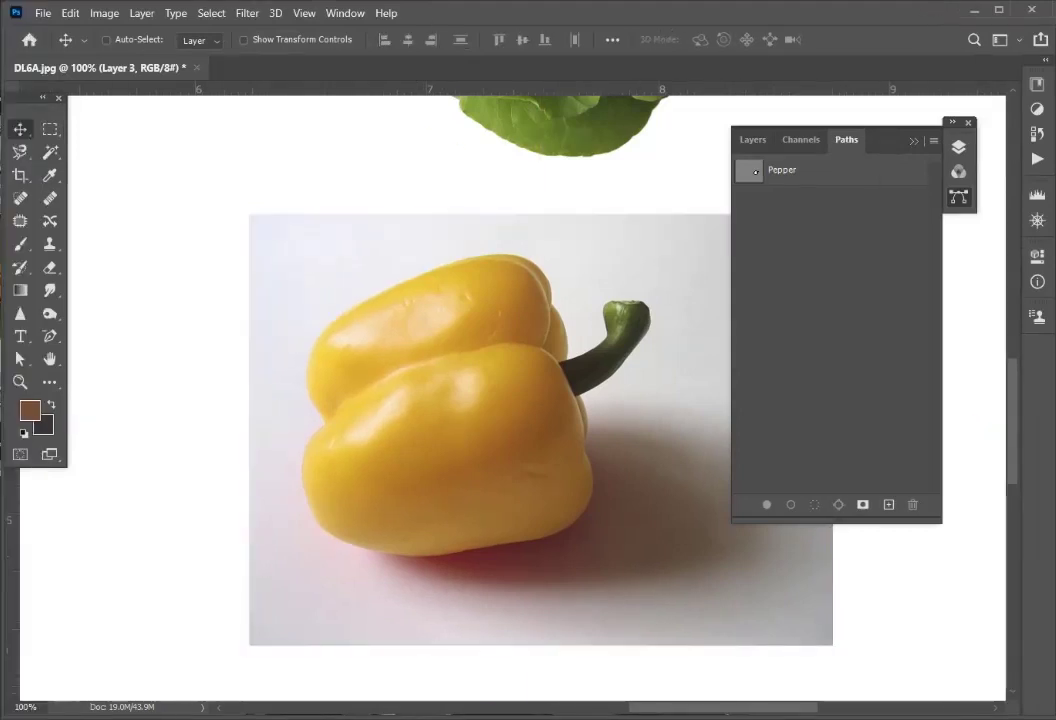
key(ctrl+Return)
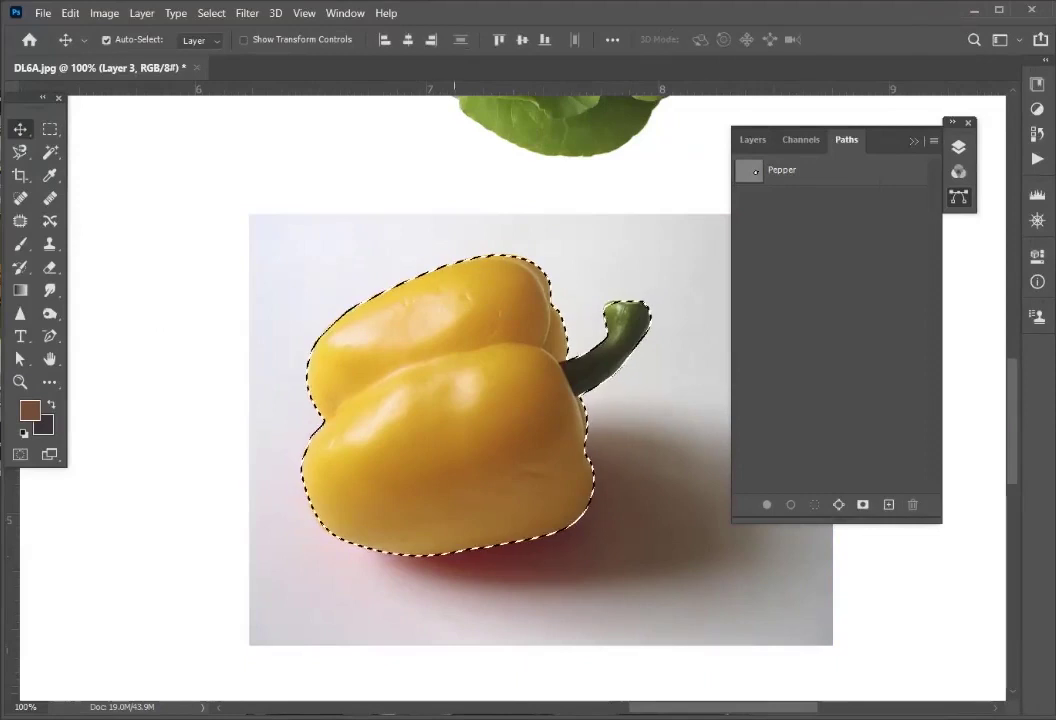
key(ctrl+d)
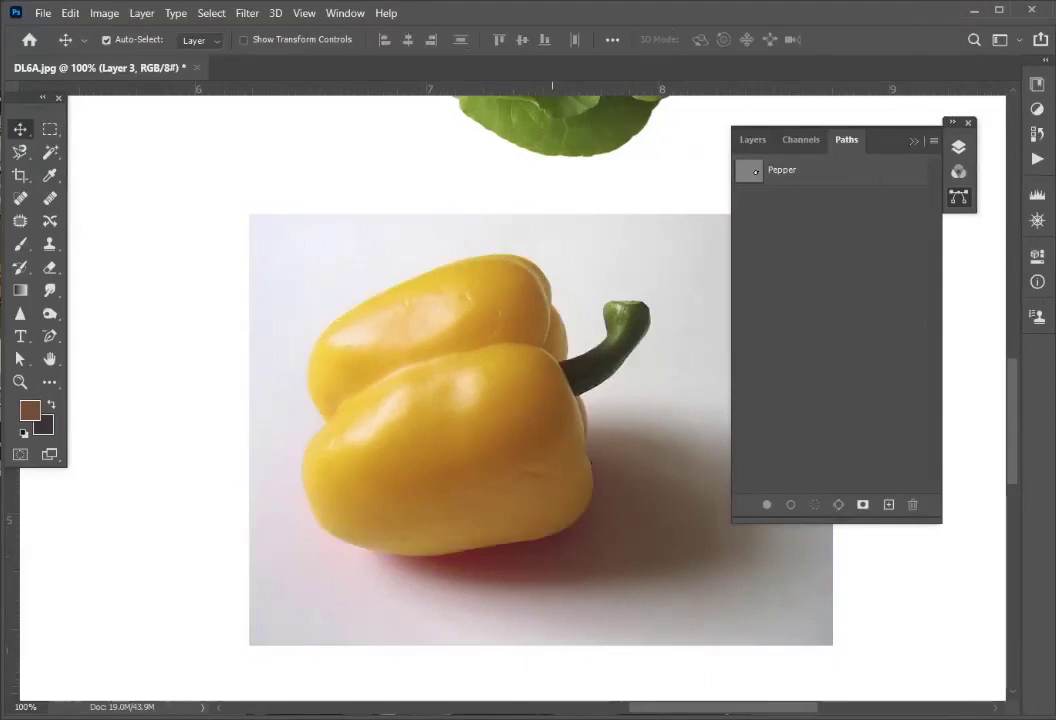
click(756, 172)
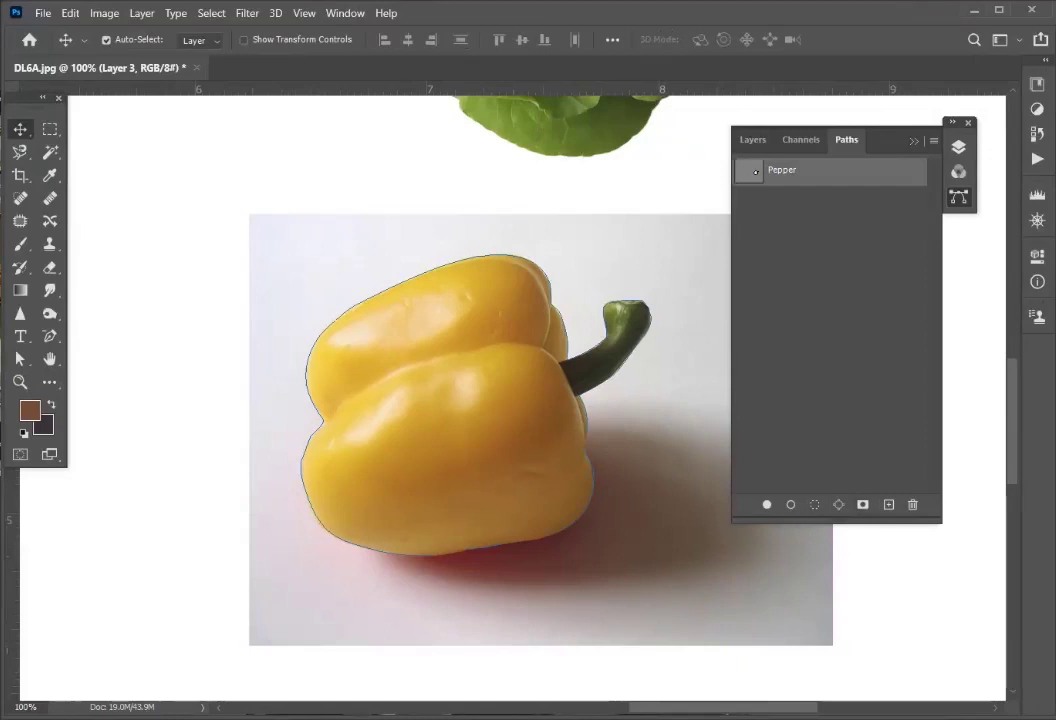
ctrl+click(756, 172)
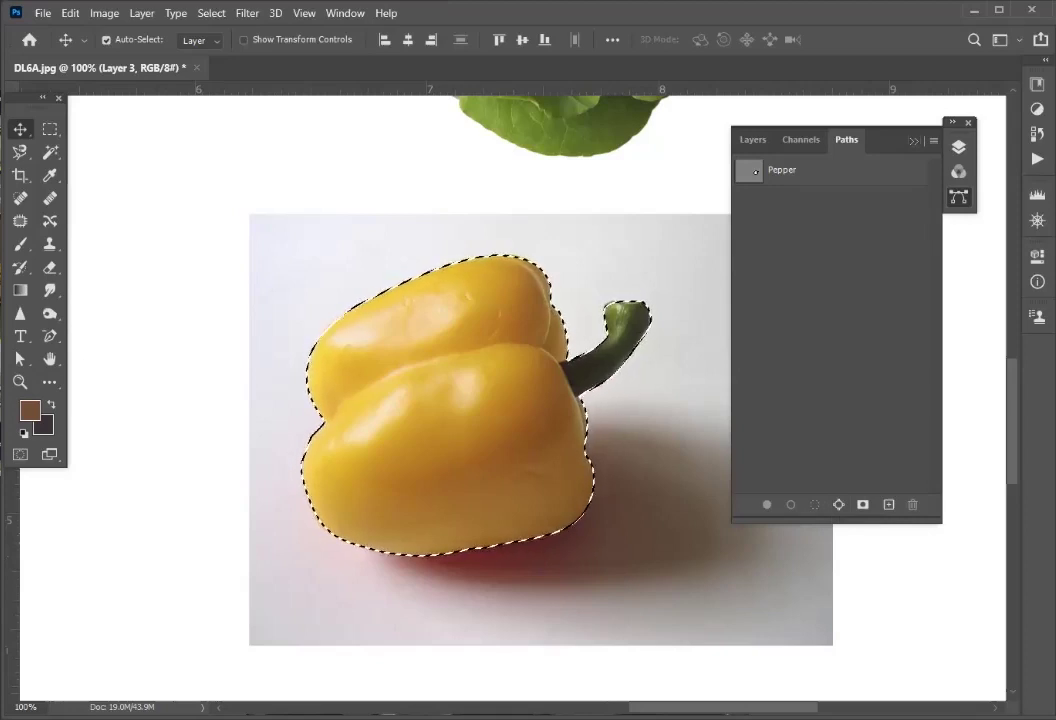
Add a layer mask to Layer 3 from the pepper selection.
key(ctrl+0)
key(F7)
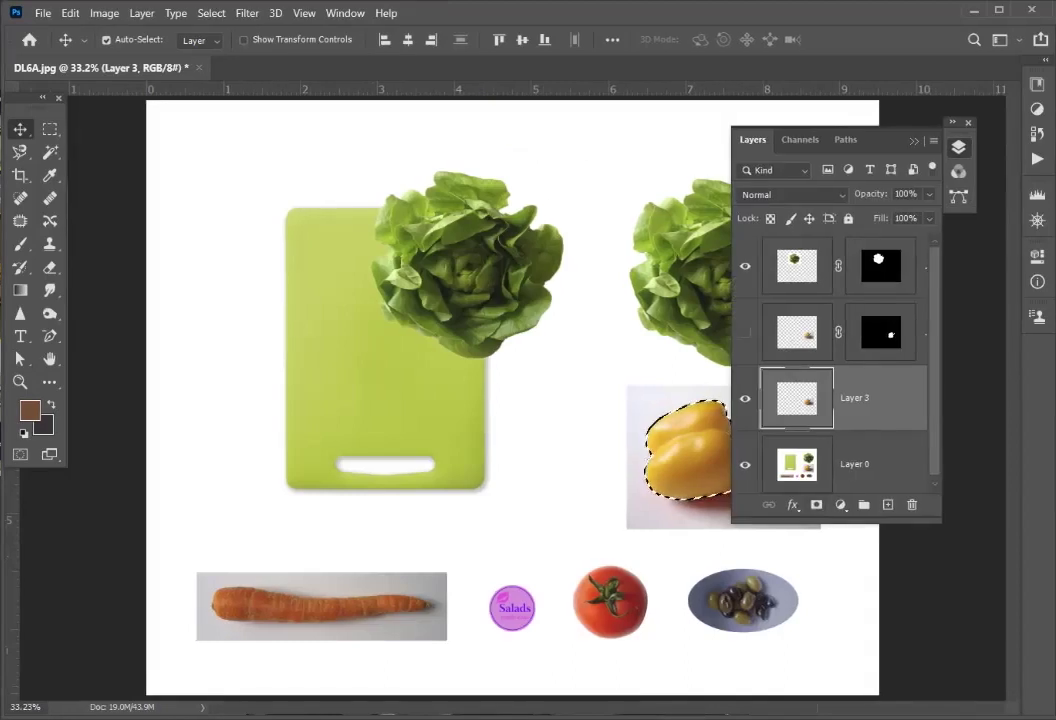
click(816, 505)
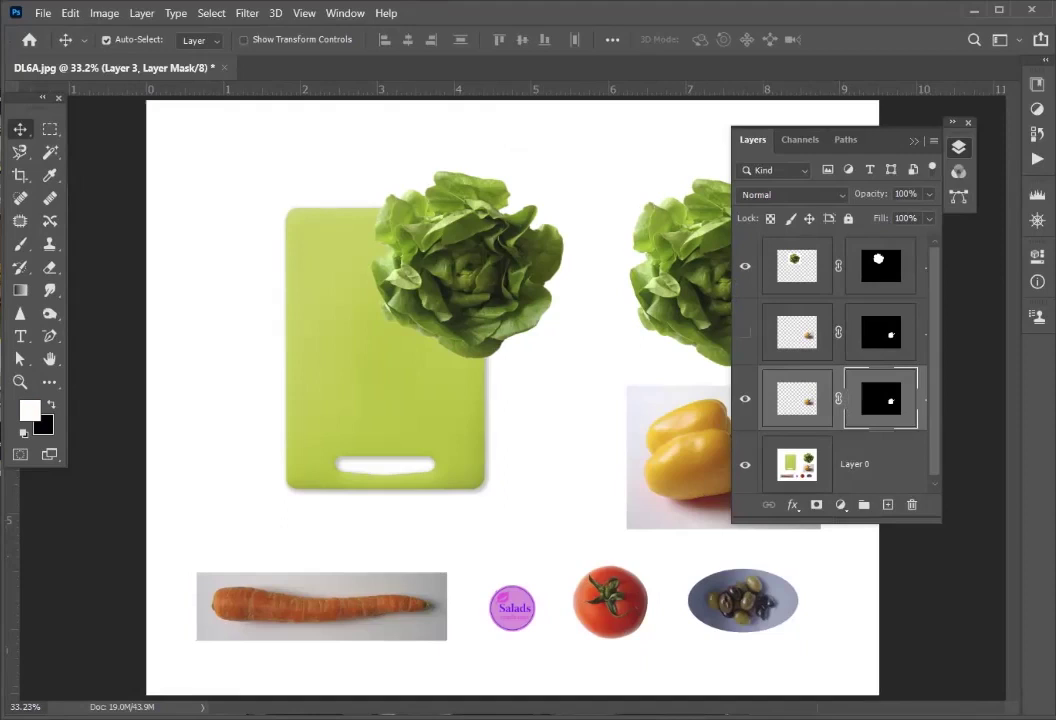
Refine the edge of the Layer 3 pepper mask in Select and Mask with Shift Edge at -20%.
key(ctrl+alt+r)
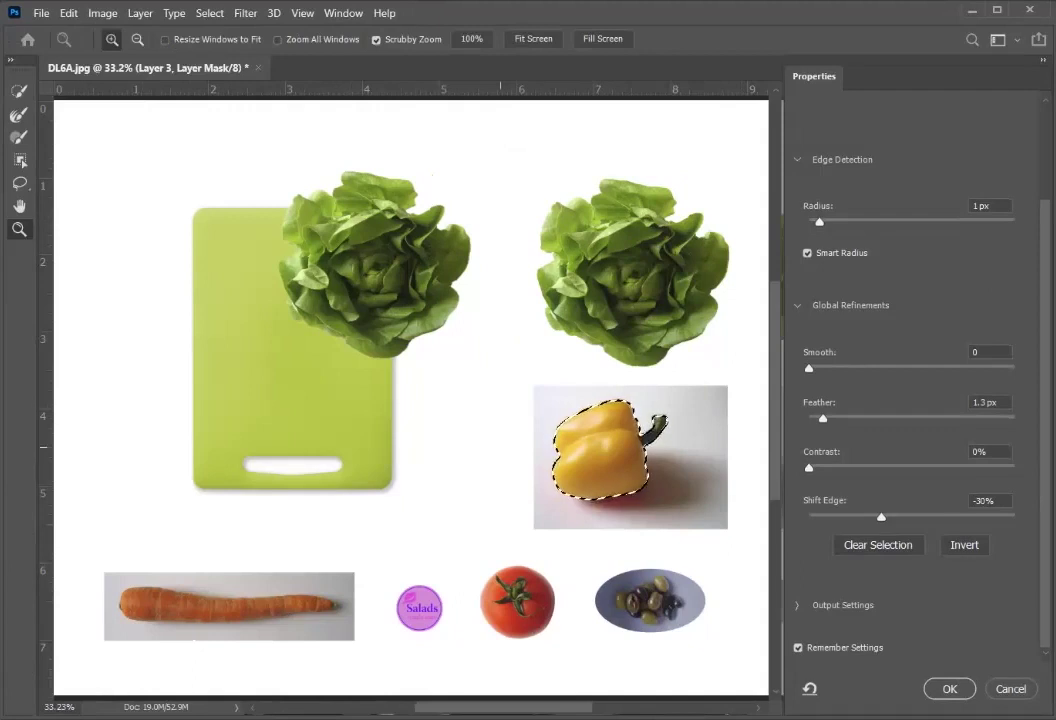
drag(563, 383, 680, 388)
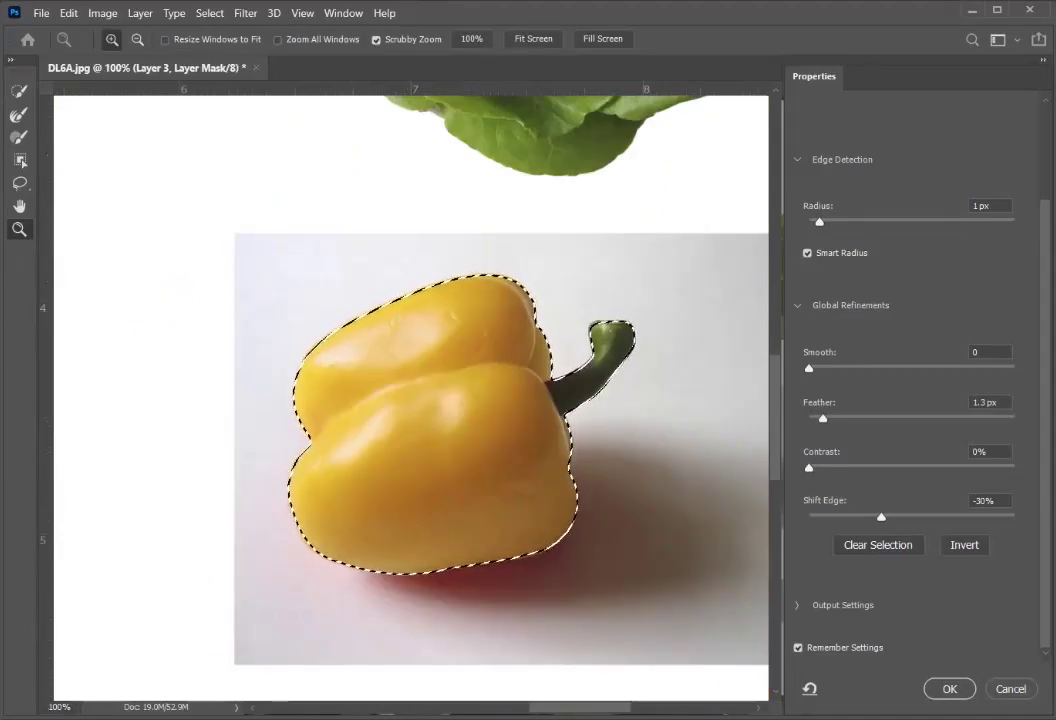
click(990, 500)
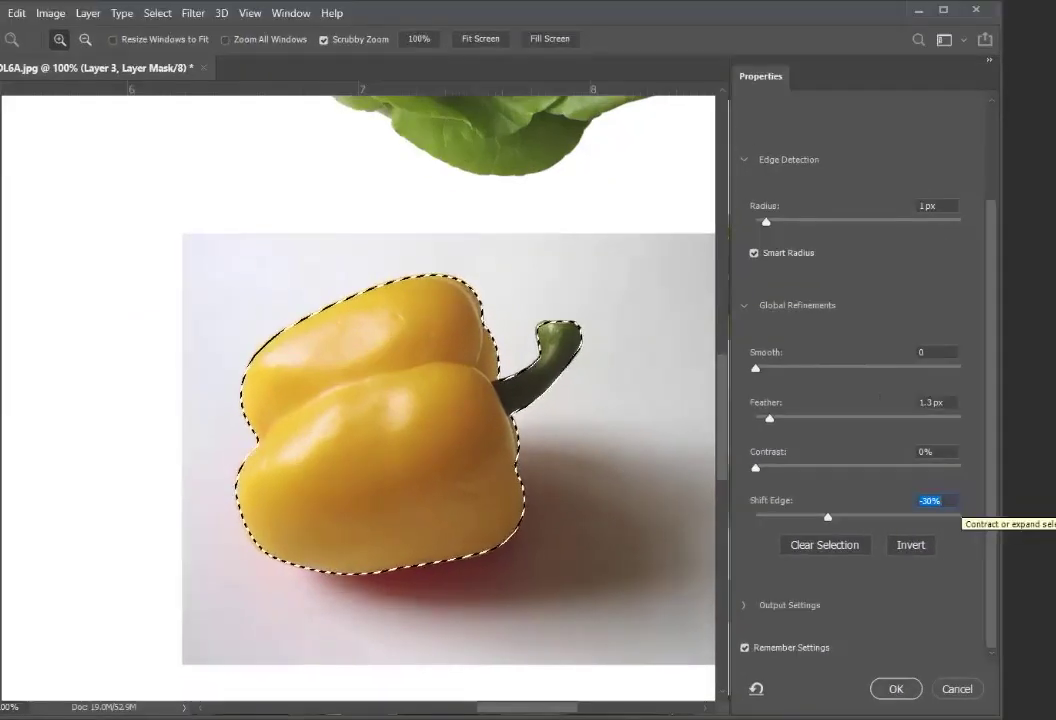
text(-20)
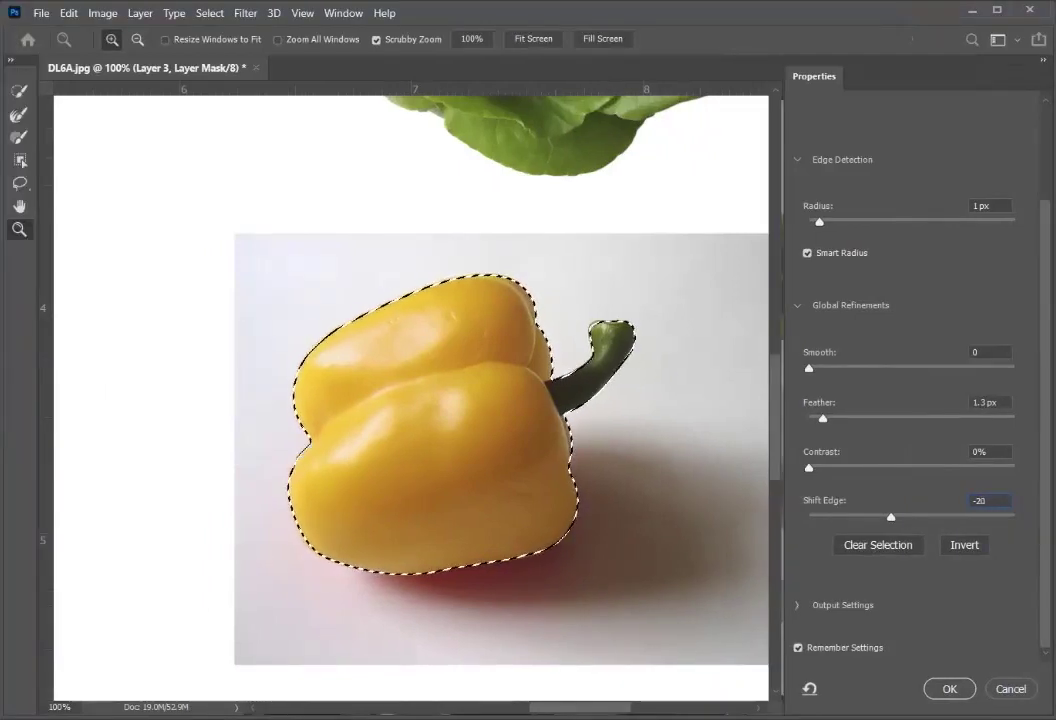
key(Return)
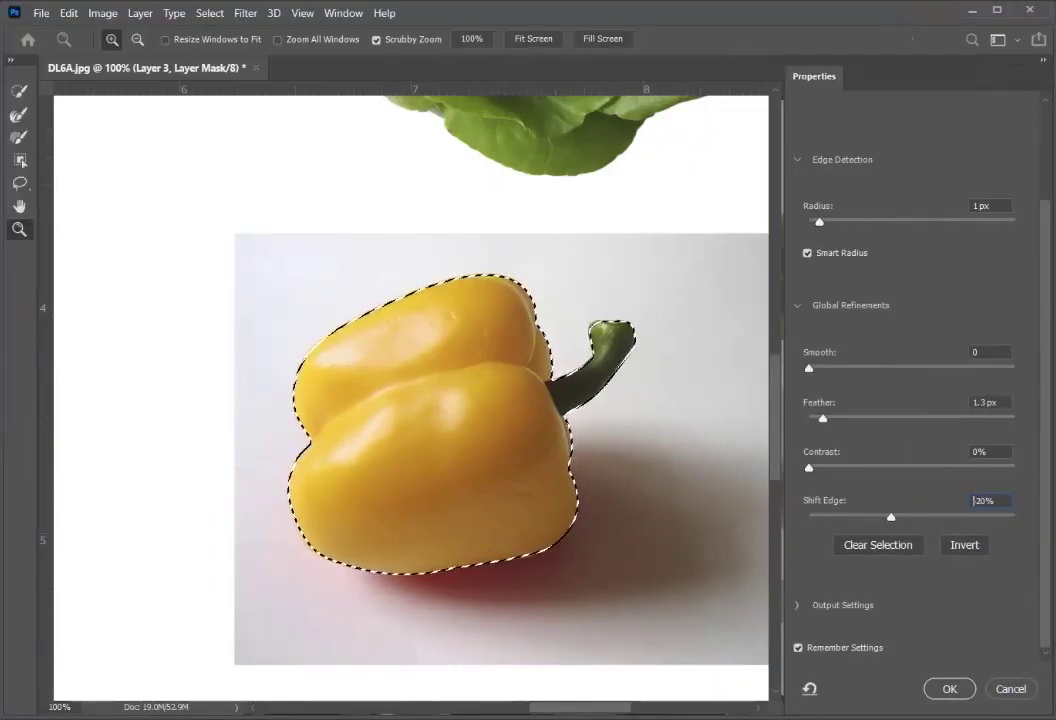
key(Return)
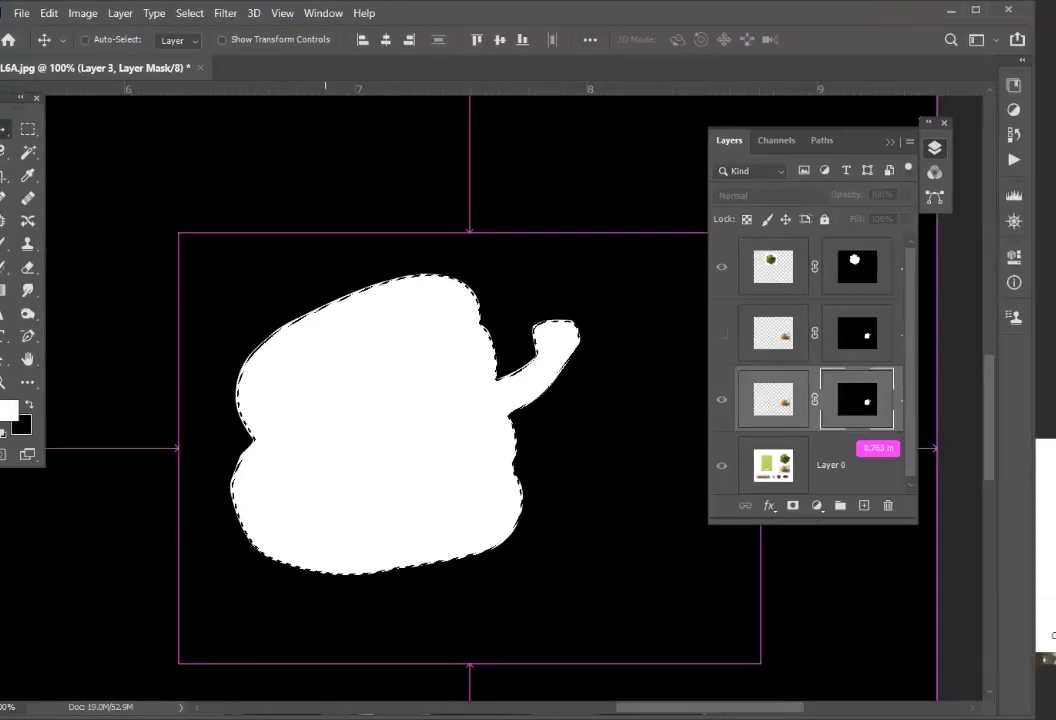
Trim the Layer 3 mask by inverting the refined selection and filling the area outside the pepper with black.
key(ctrl+d)
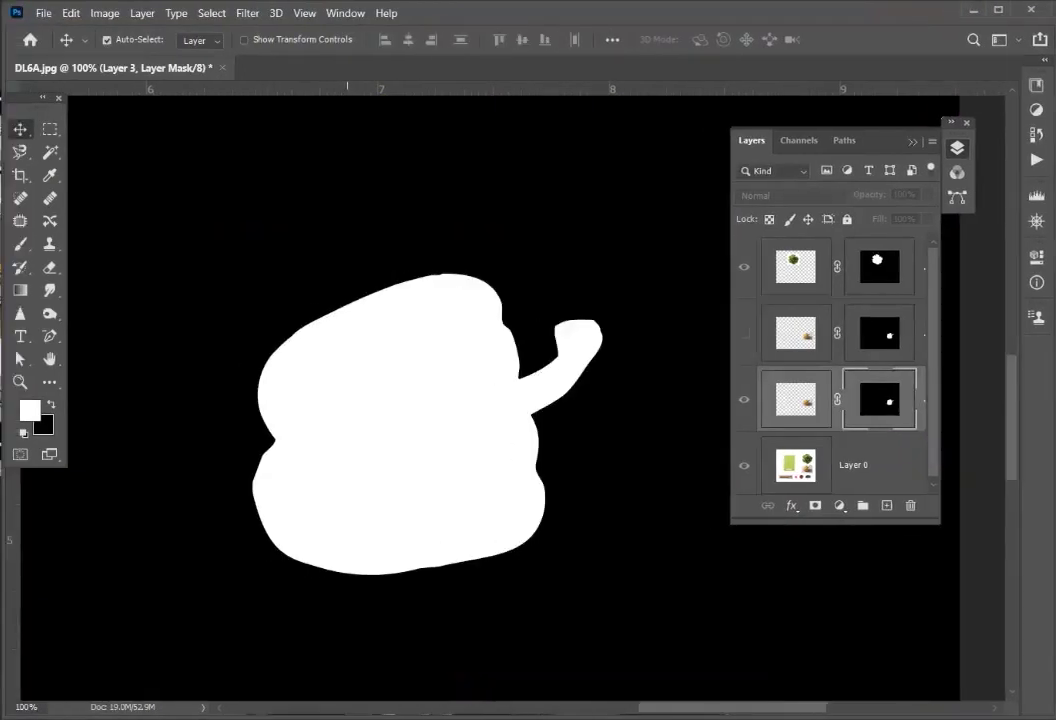
key(z)
drag(298, 317, 395, 317)
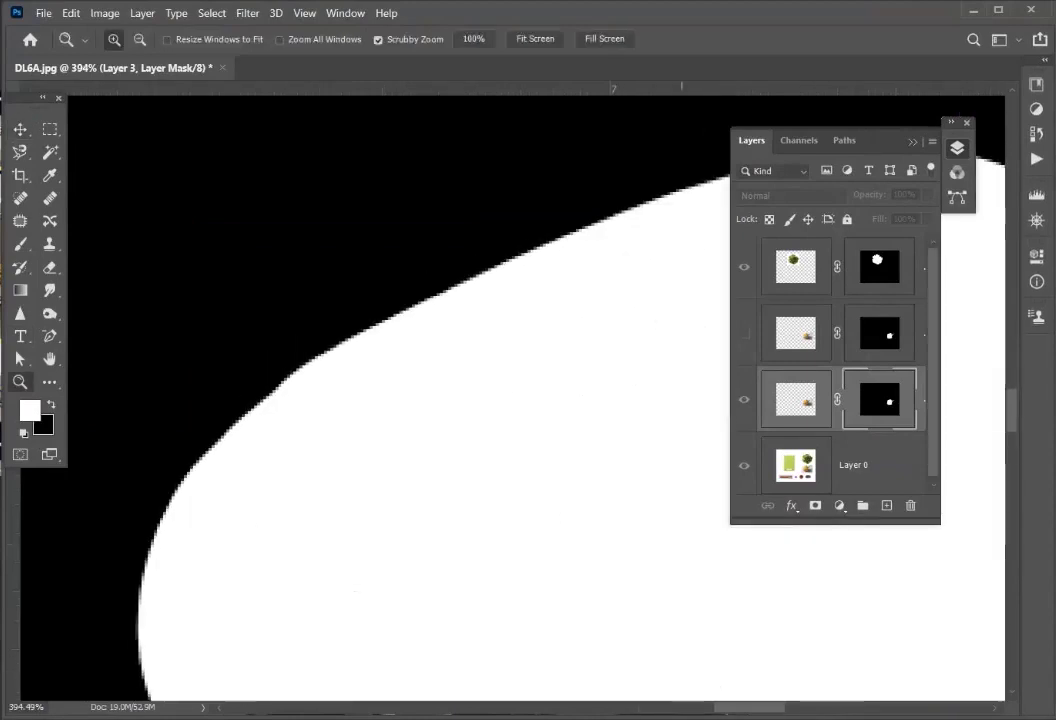
key(ctrl+z)
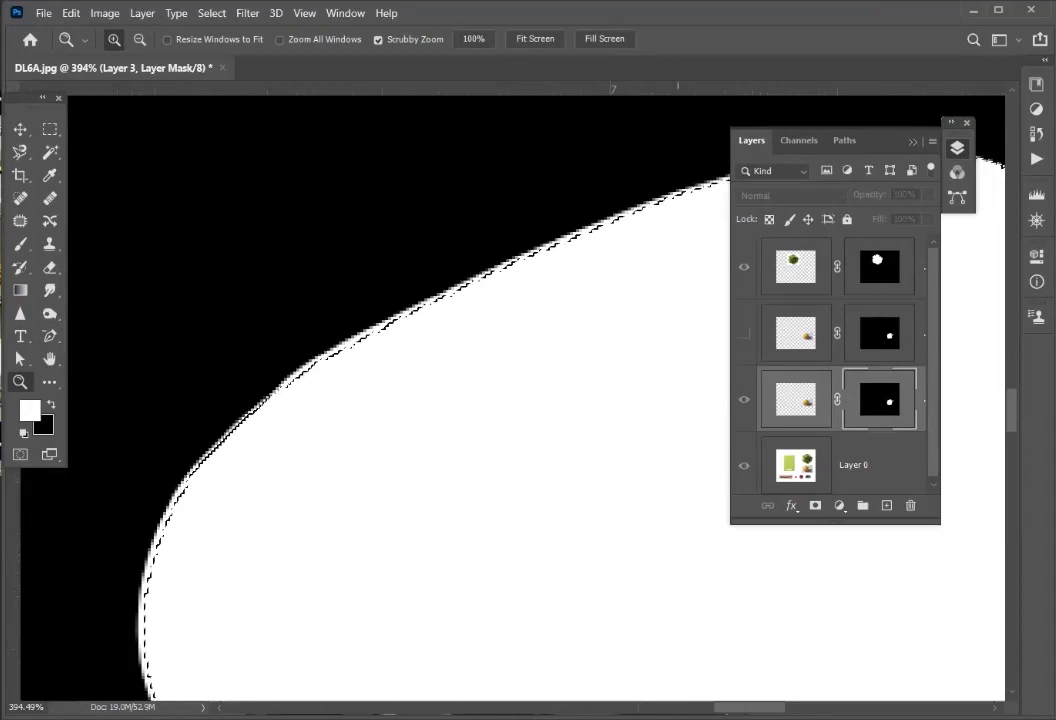
key(Delete)
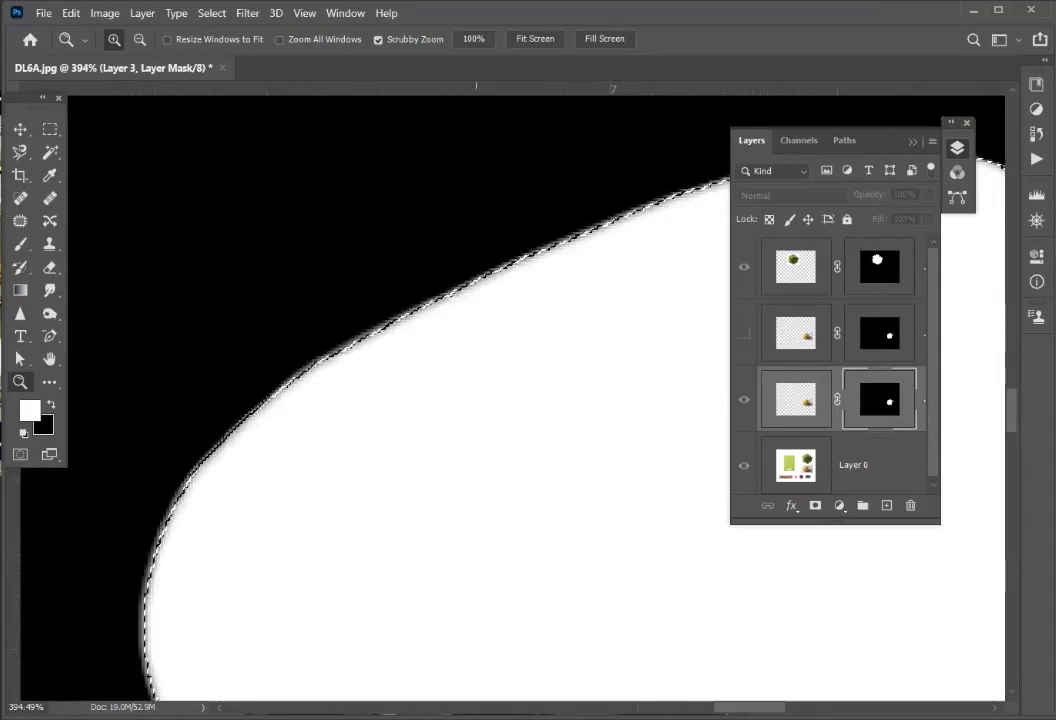
key(ctrl+0)
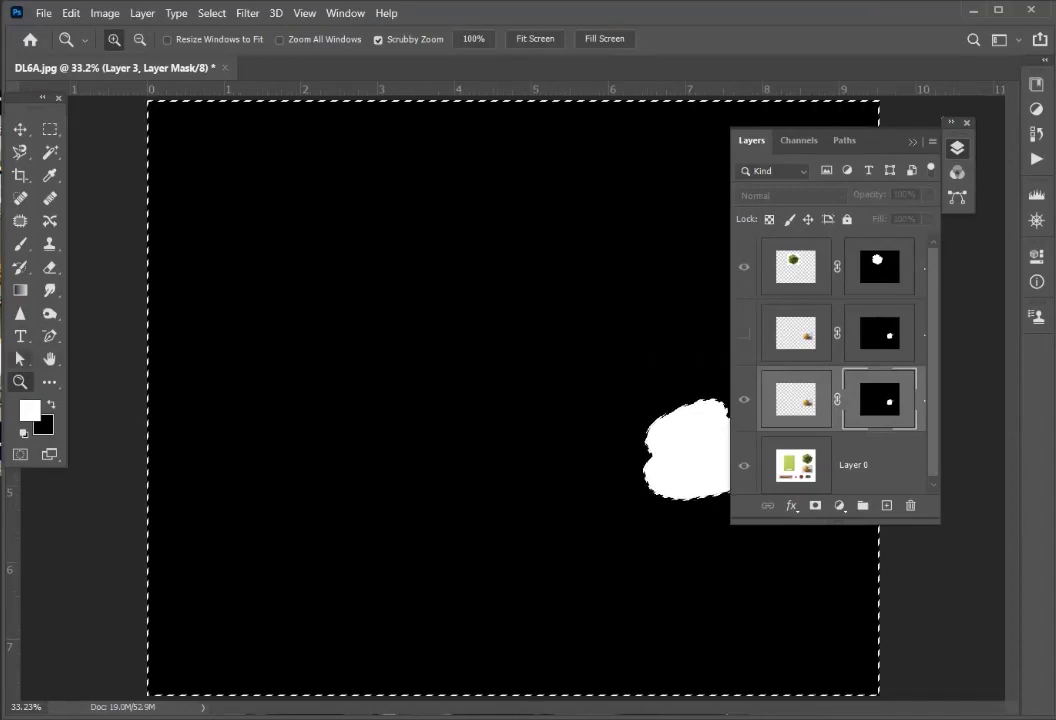
Make the Layer 3 image active instead of its mask and clear the selection.
click(796, 399)
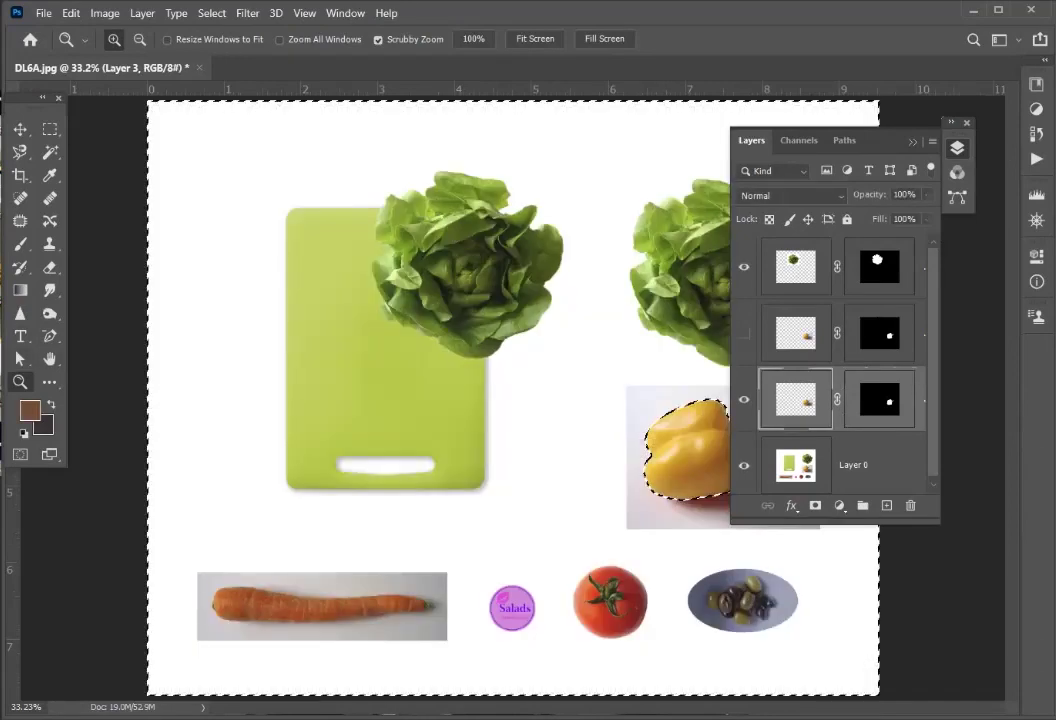
drag(638, 423, 708, 423)
key(v)
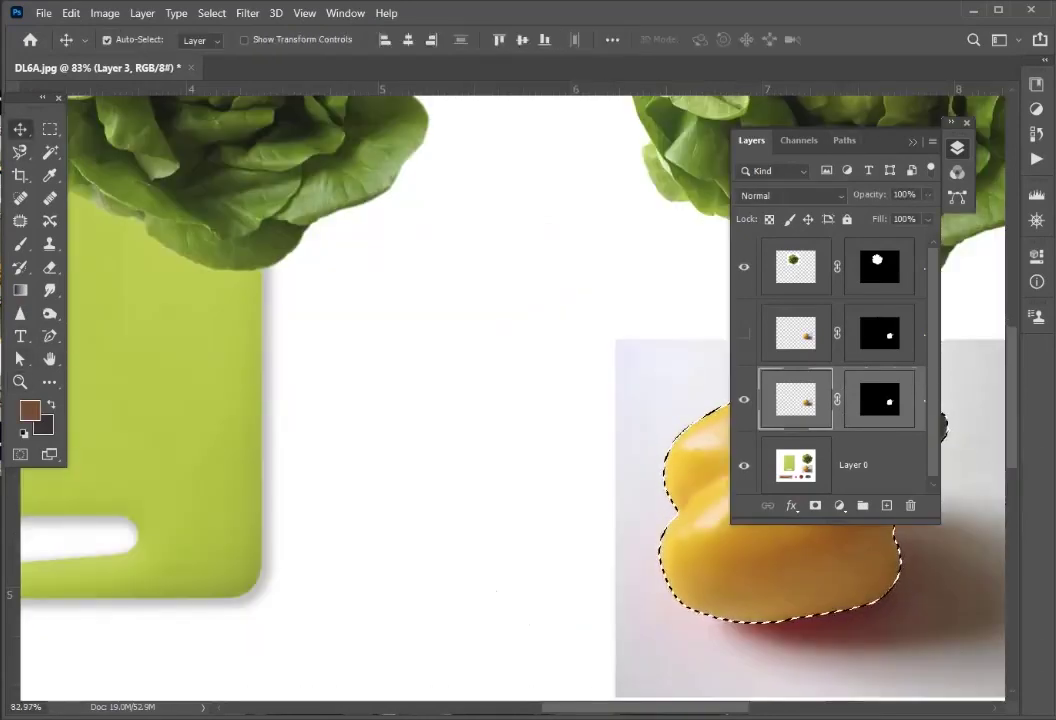
key(ctrl+d)
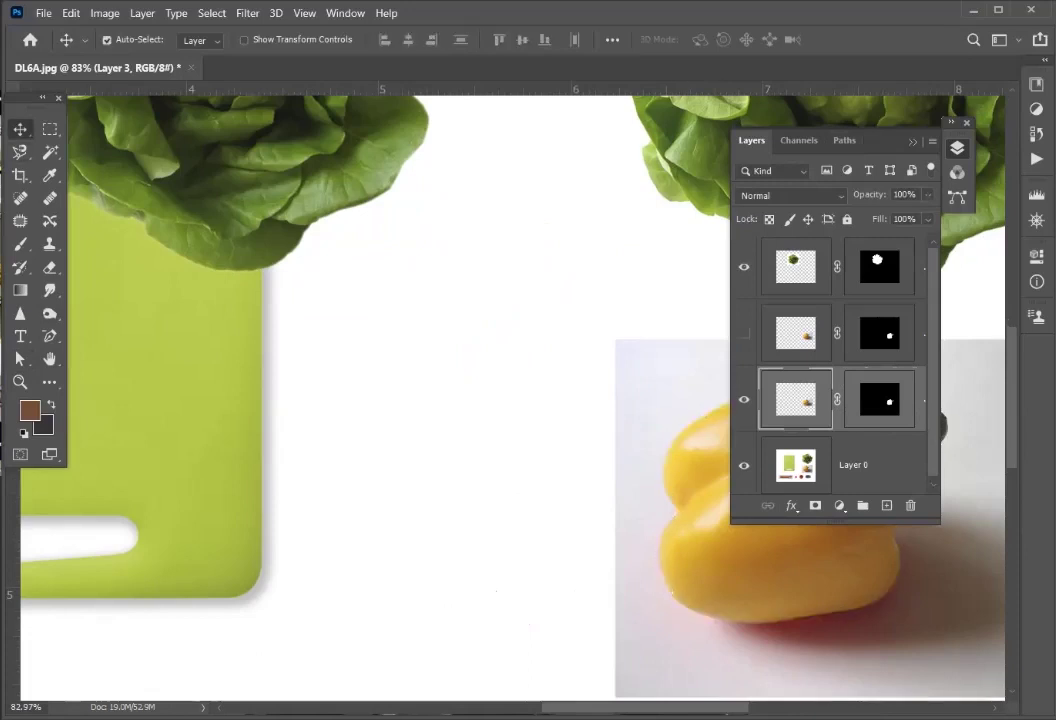
drag(657, 424, 268, 337)
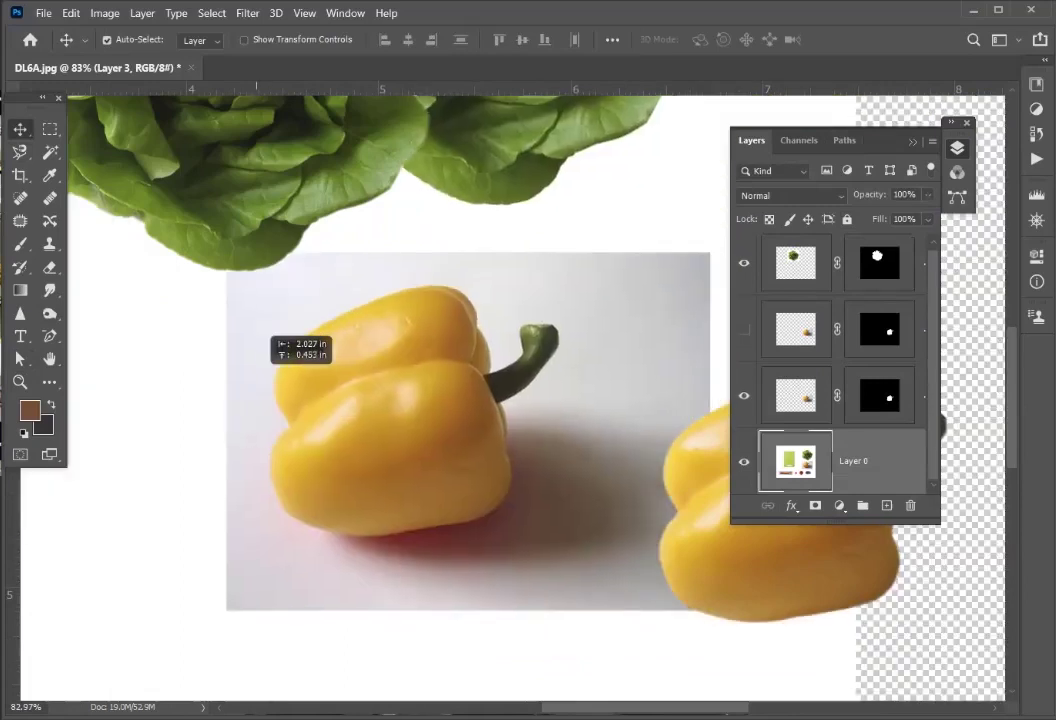
key(ctrl+z)
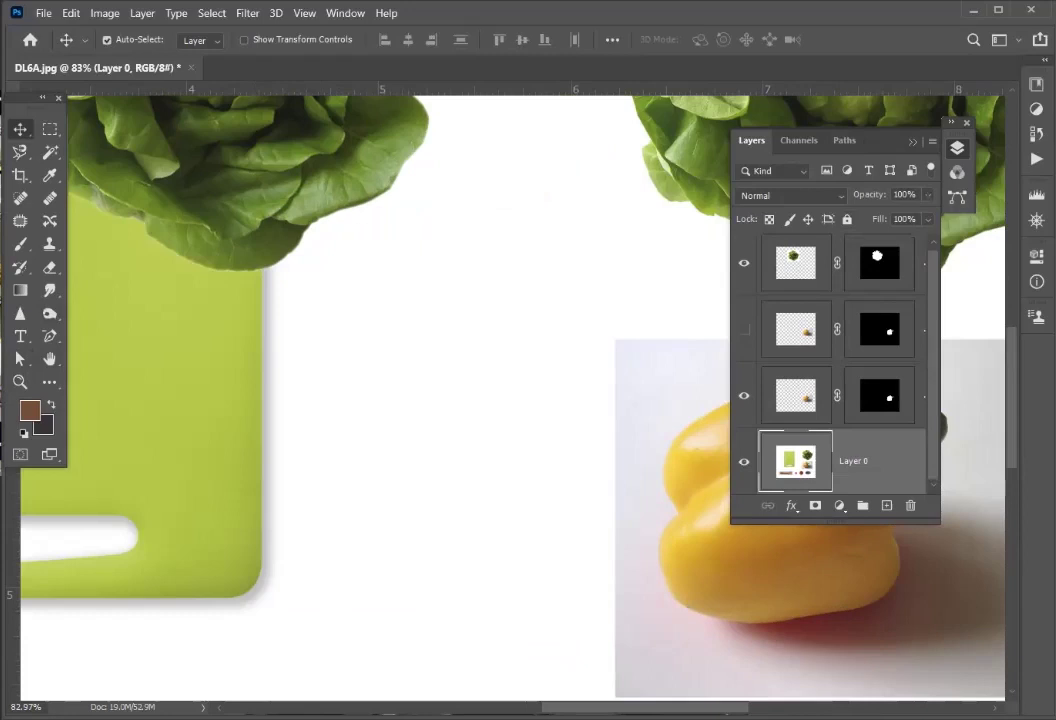
click(331, 171)
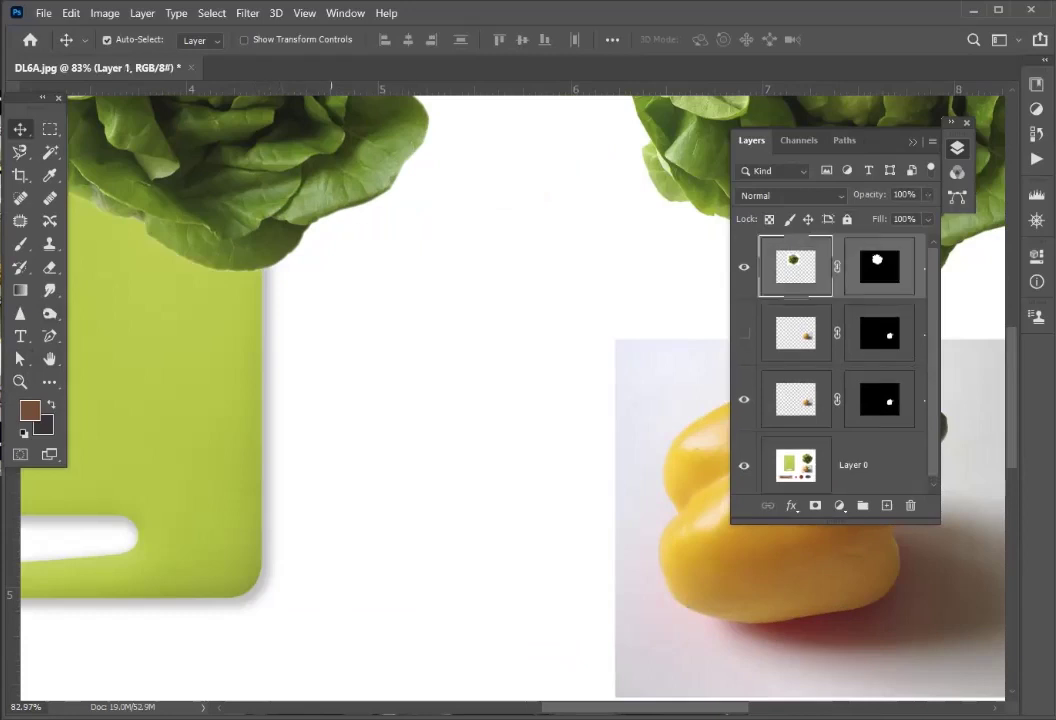
click(207, 370)
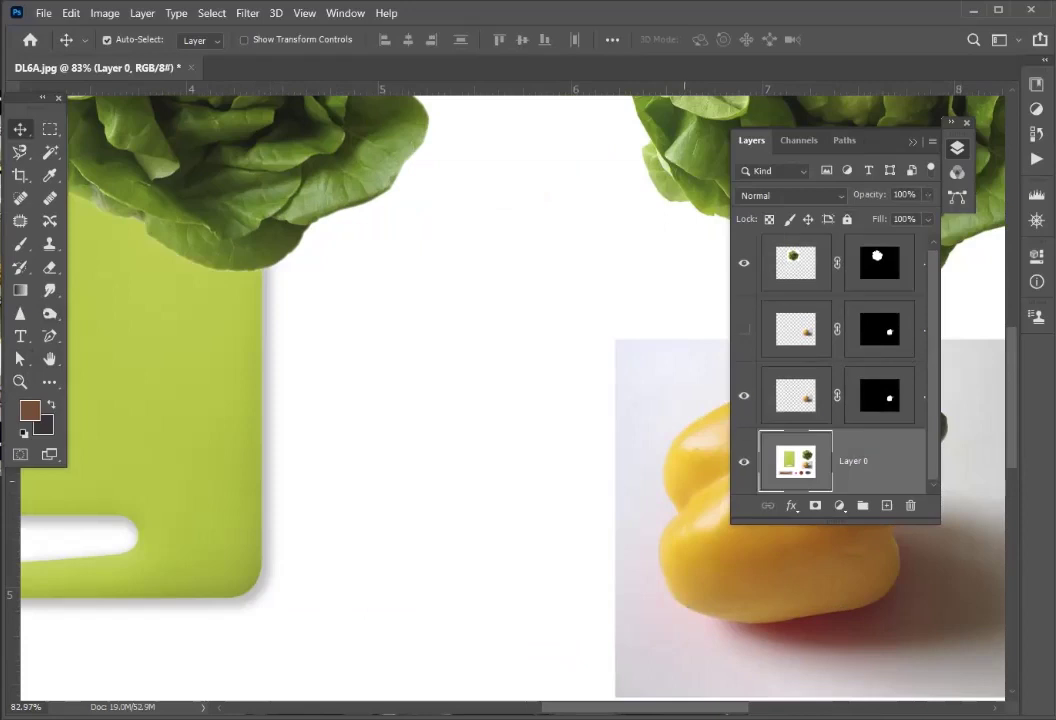
Move the masked pepper of Layer 3 off its source photo to the cutting board's lower-right corner.
click(707, 410)
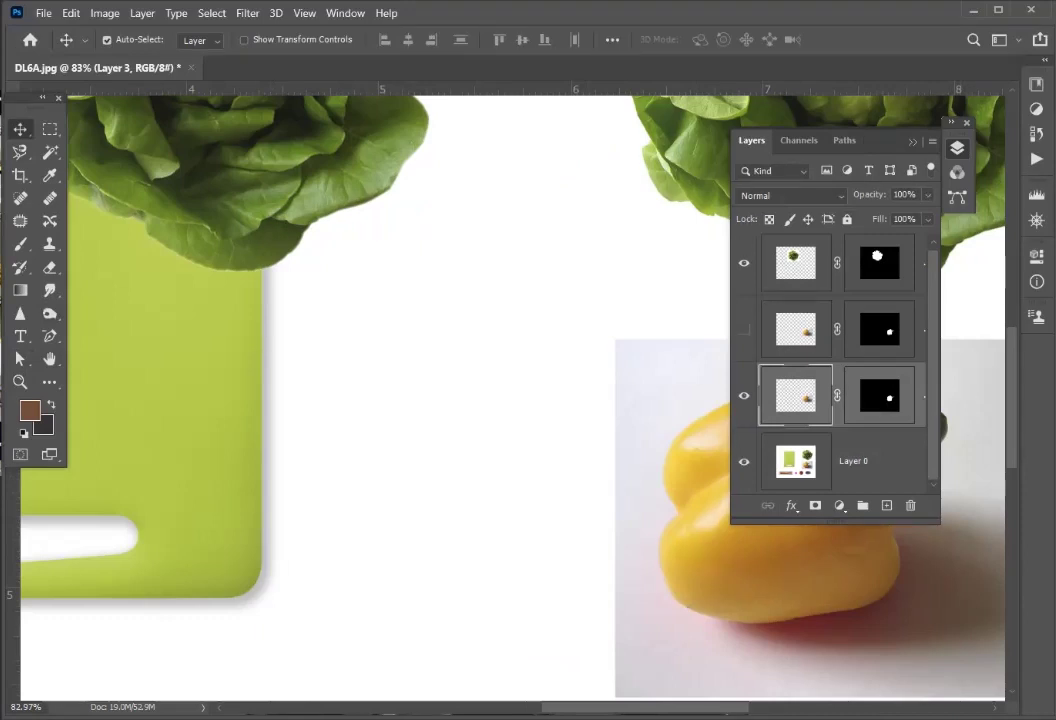
click(107, 40)
drag(460, 400, 312, 342)
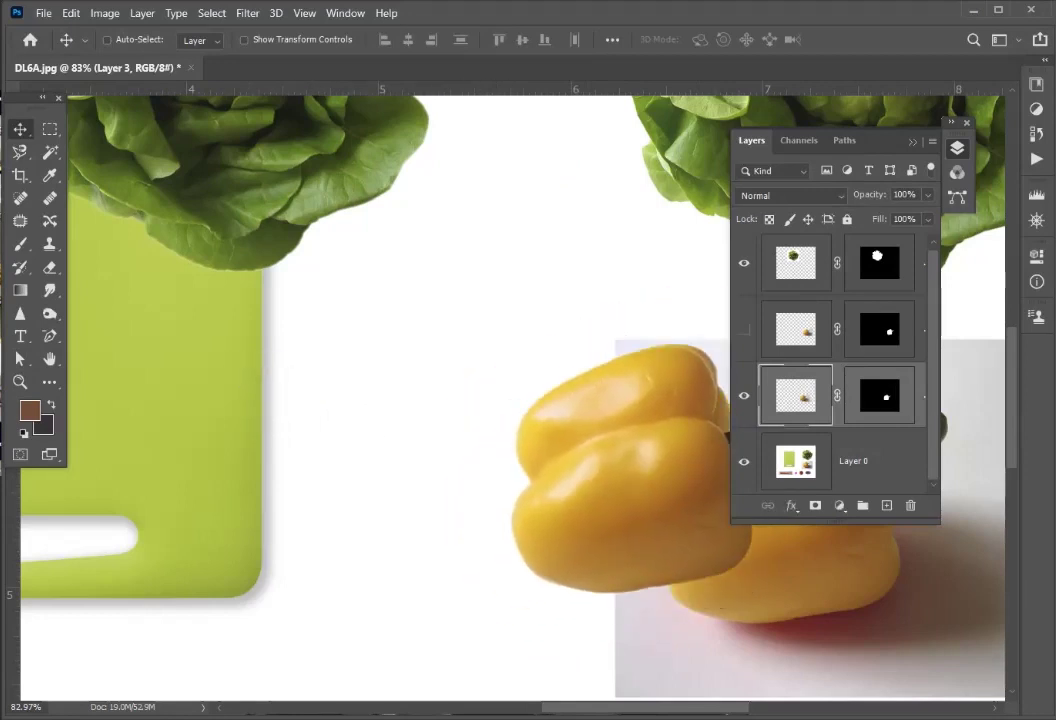
key(ctrl+z)
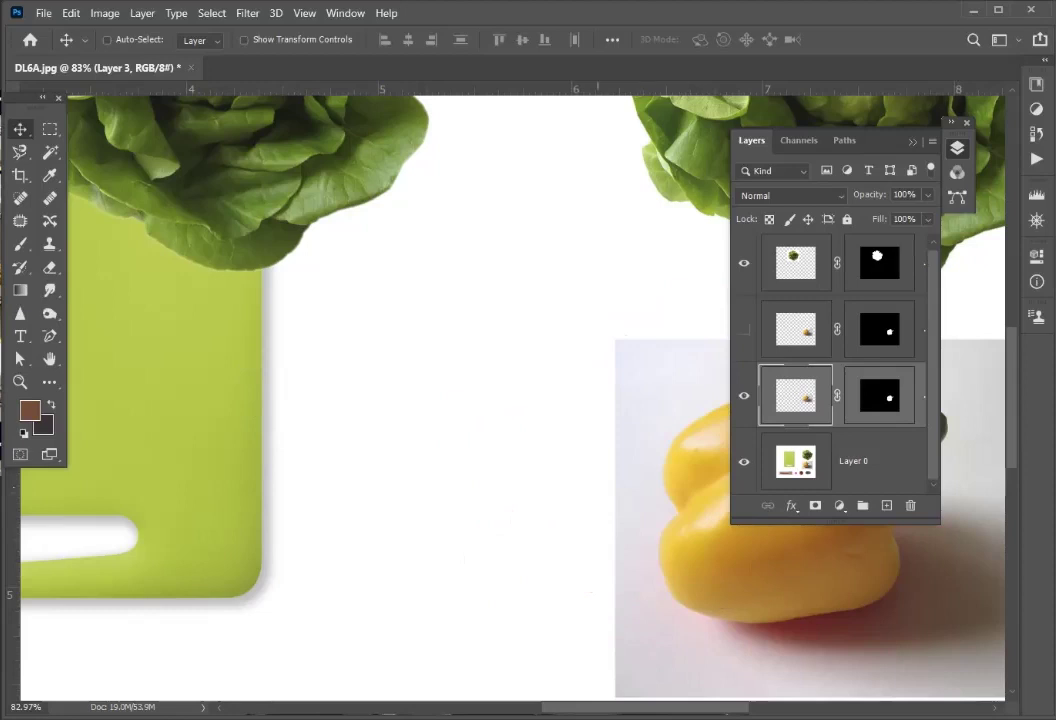
key(ctrl)
drag(703, 472, 248, 435)
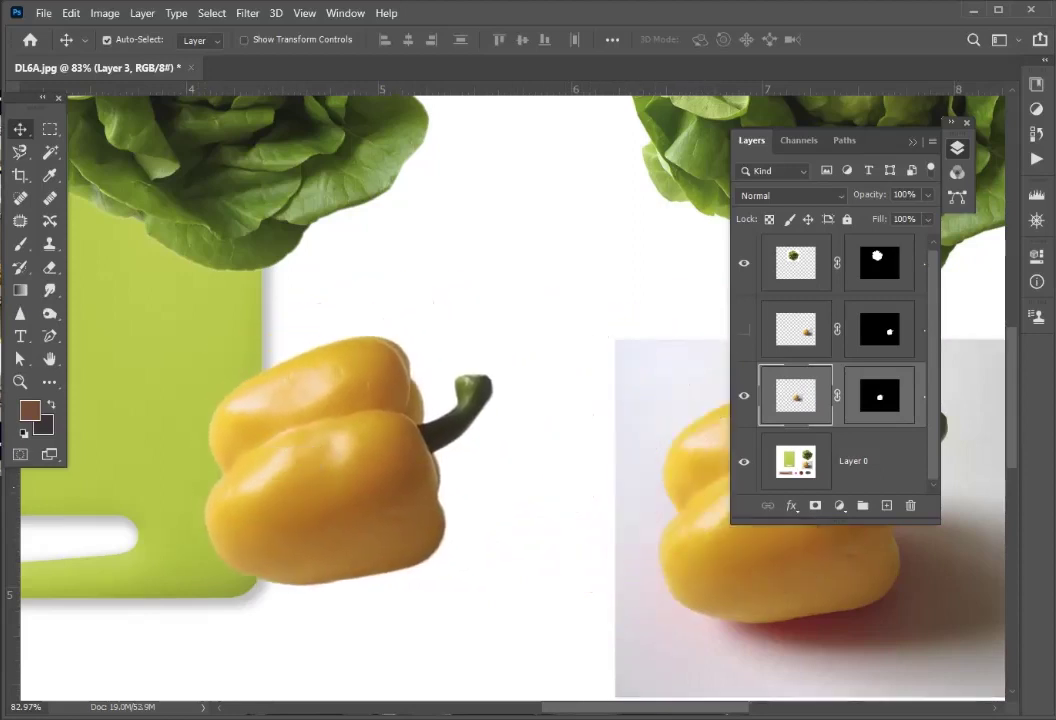
Compare the Layer 3 pepper with its layer mask disabled and enabled.
shift+click(879, 396)
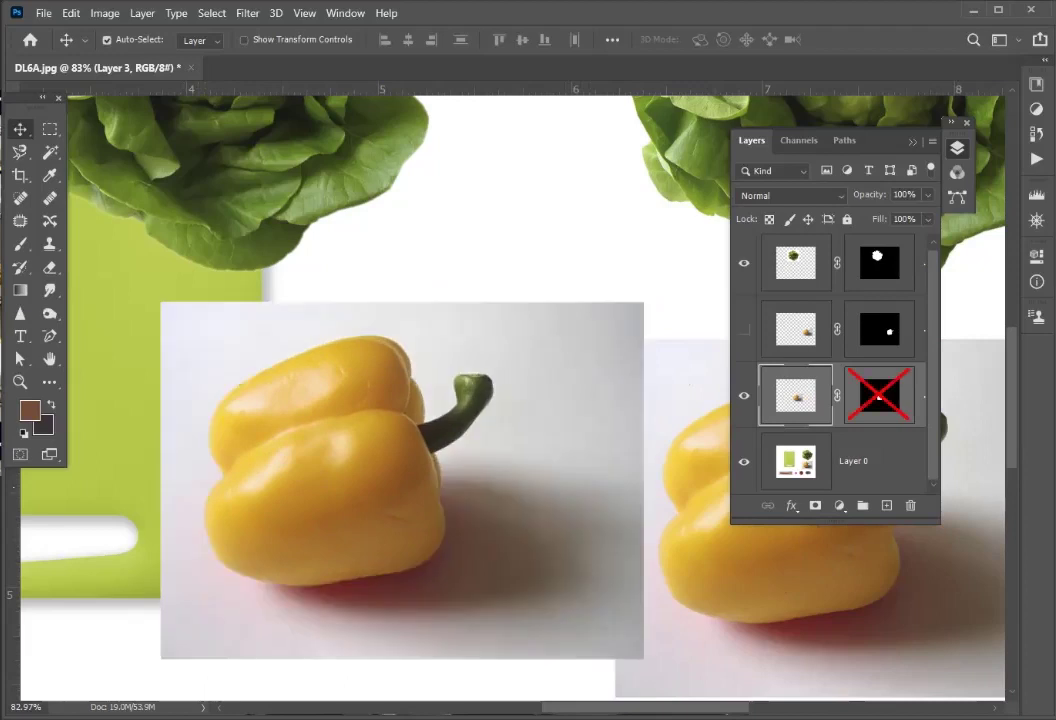
shift+click(879, 396)
shift+click(879, 396)
shift+click(879, 396)
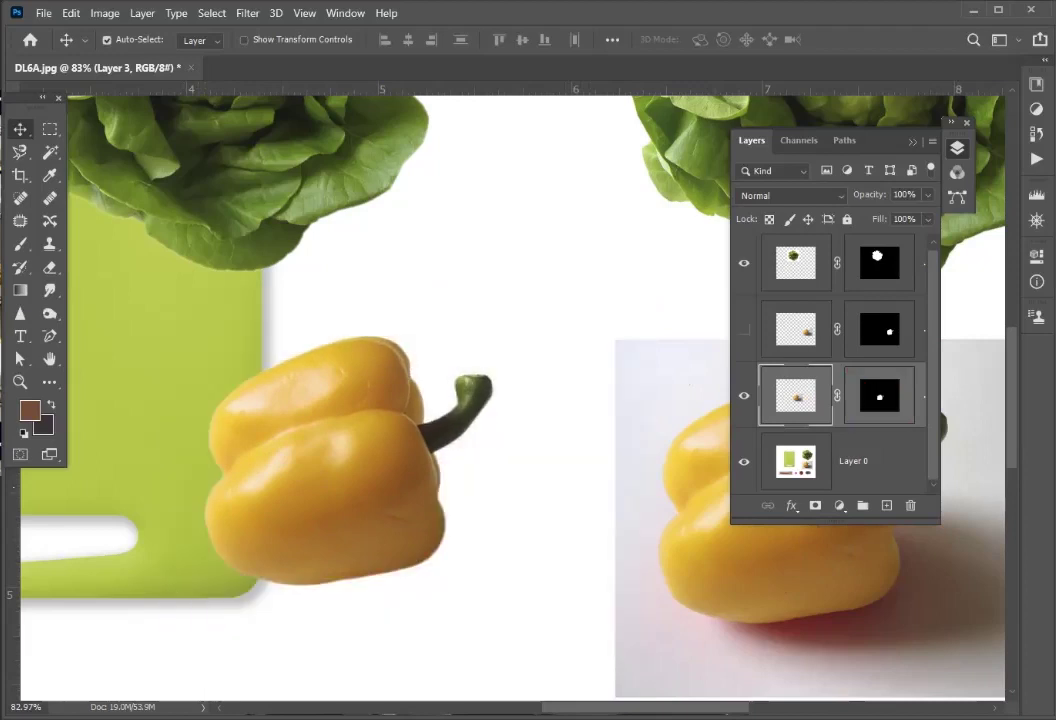
Examine the Layer 3 mask on its own in black and white, checking its edges around the pepper's stem.
key(ctrl+0)
alt+click(879, 396)
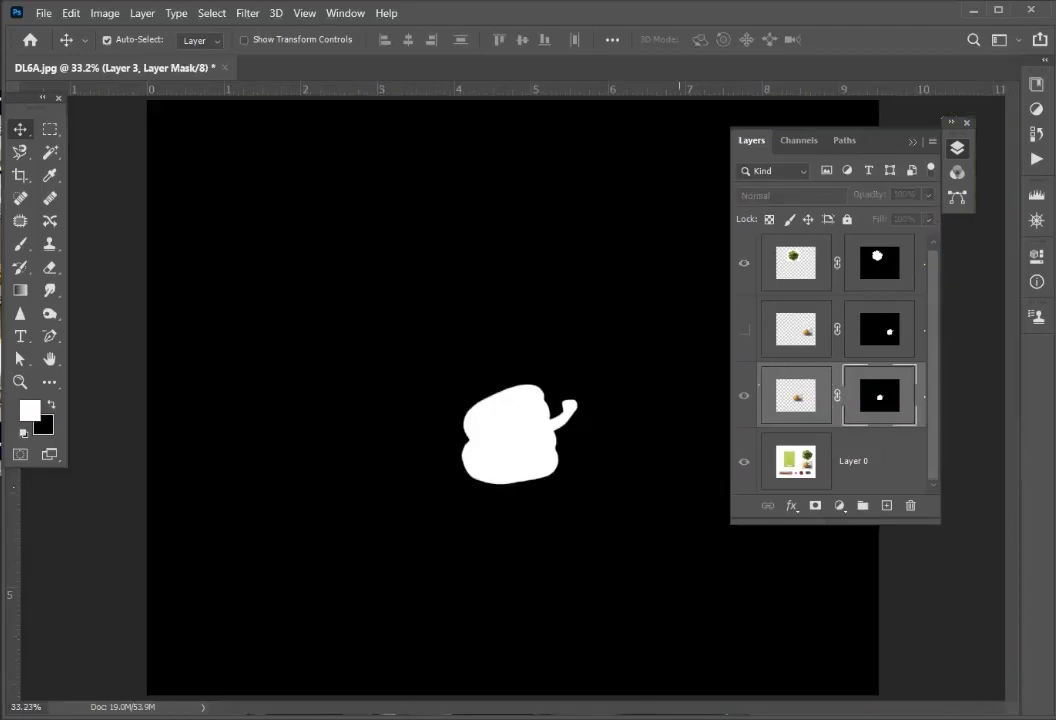
key(z)
drag(441, 430, 640, 432)
drag(670, 480, 91, 343)
drag(585, 241, 365, 486)
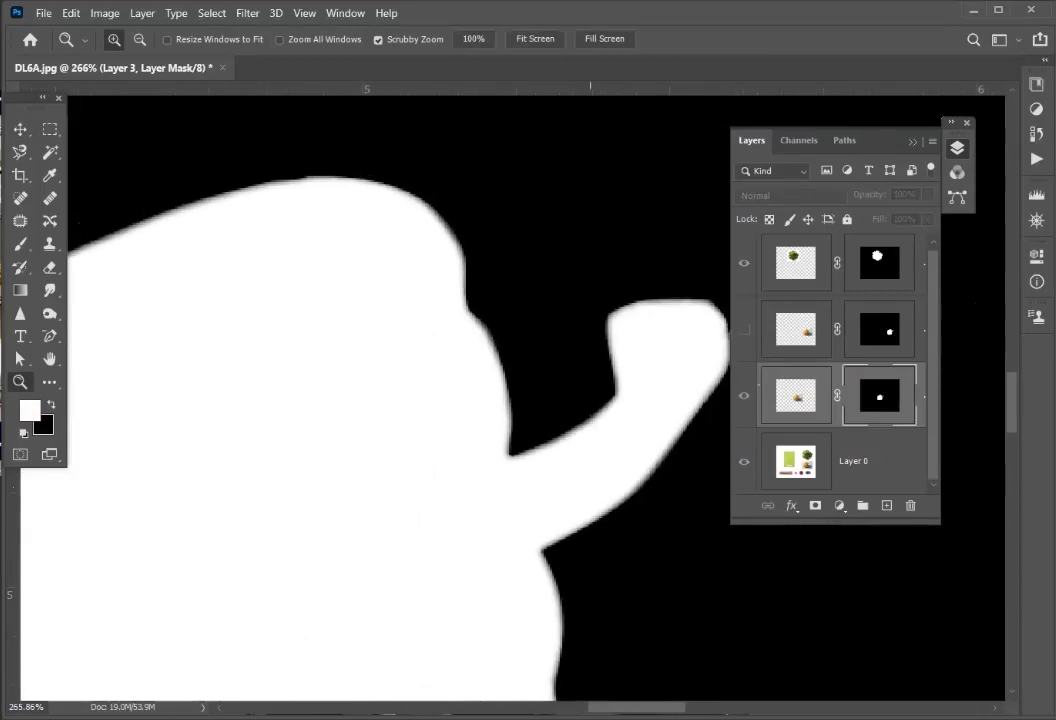
Return from the mask view to the Layer 3 image and move the pepper onto the cutting board's left edge.
key(ctrl+0)
click(796, 396)
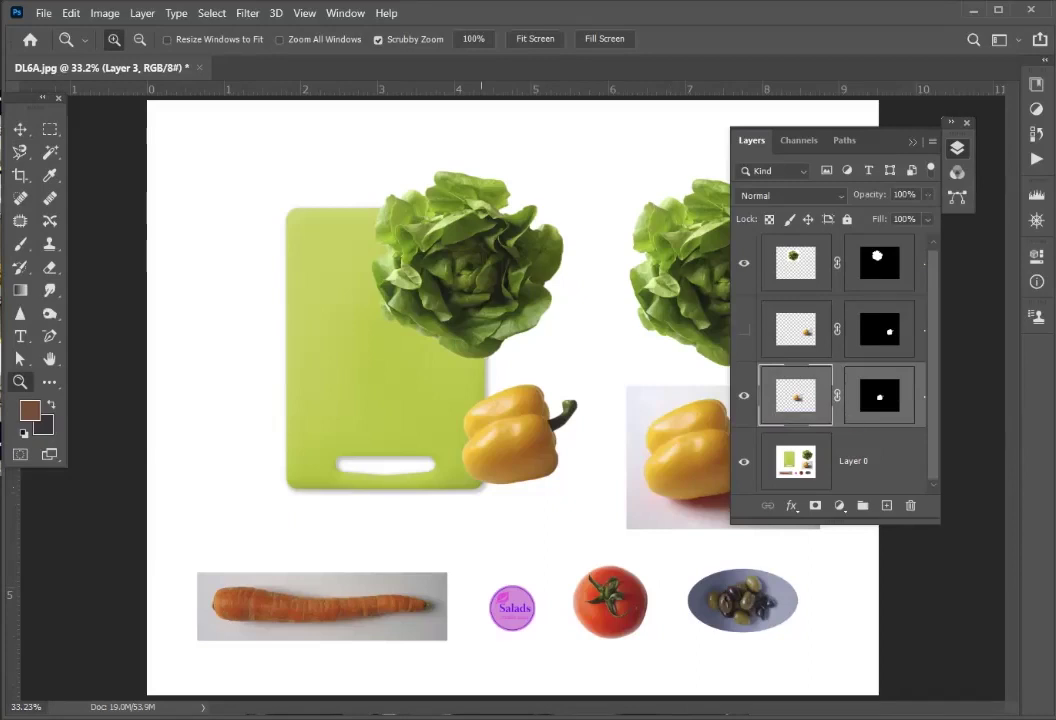
key(v)
drag(565, 404, 300, 358)
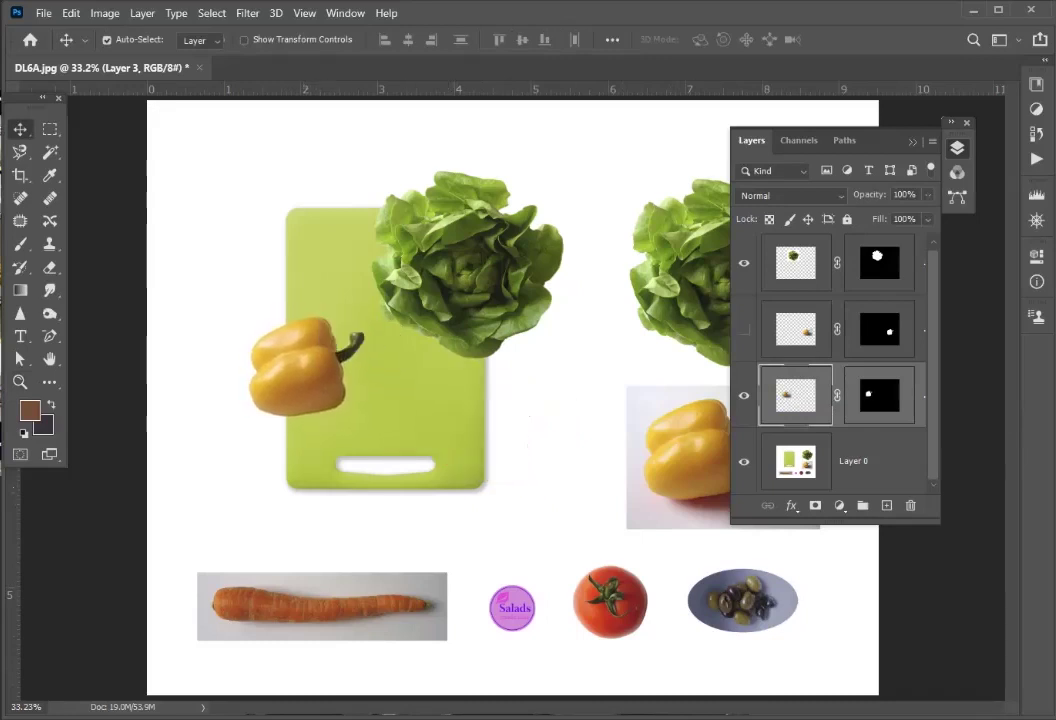
Duplicate Layer 3 within DL6A.jpg as "Red Pepper".
click(932, 141)
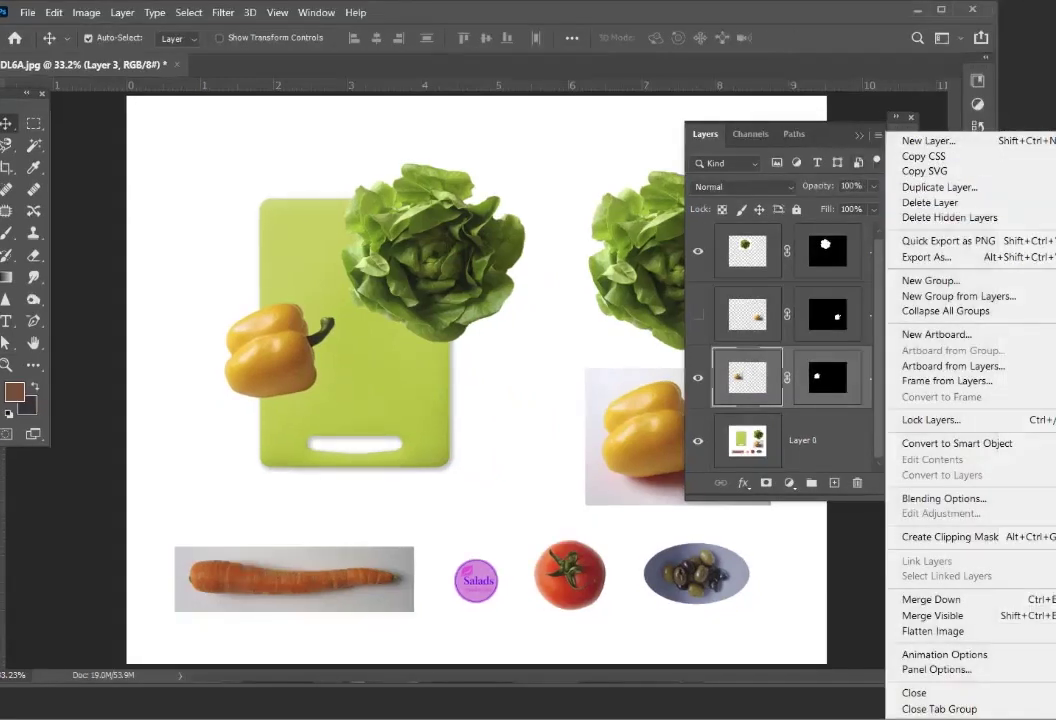
drag(880, 140, 657, 159)
click(710, 160)
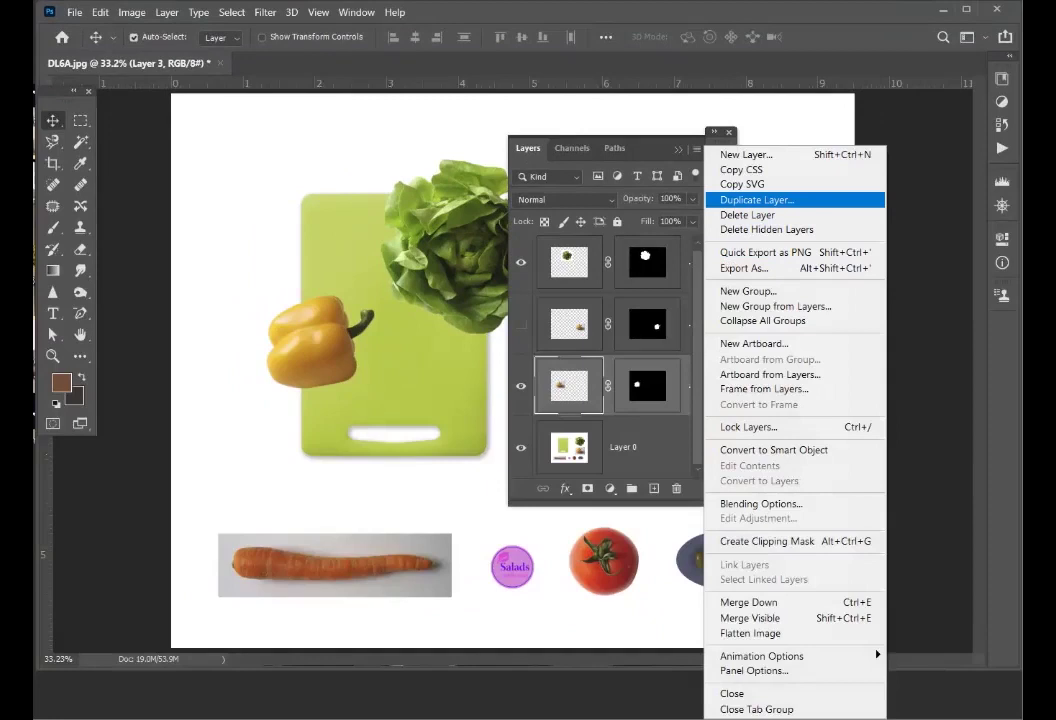
click(757, 200)
text(P)
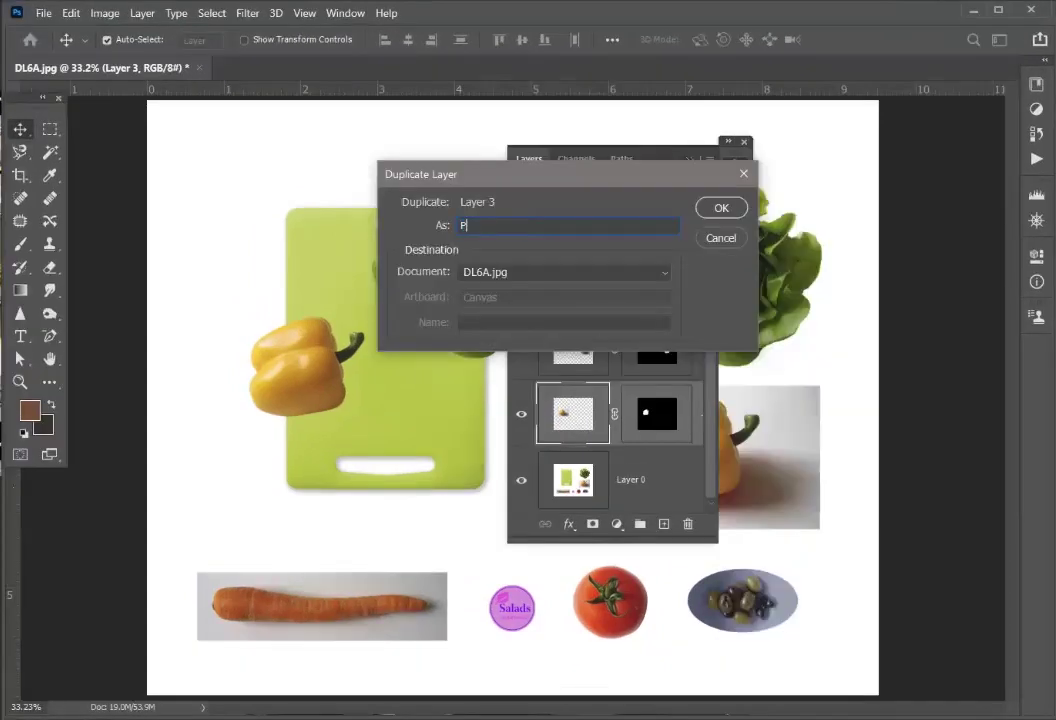
key(BackSpace)
text(Red Pepper)
key(Return)
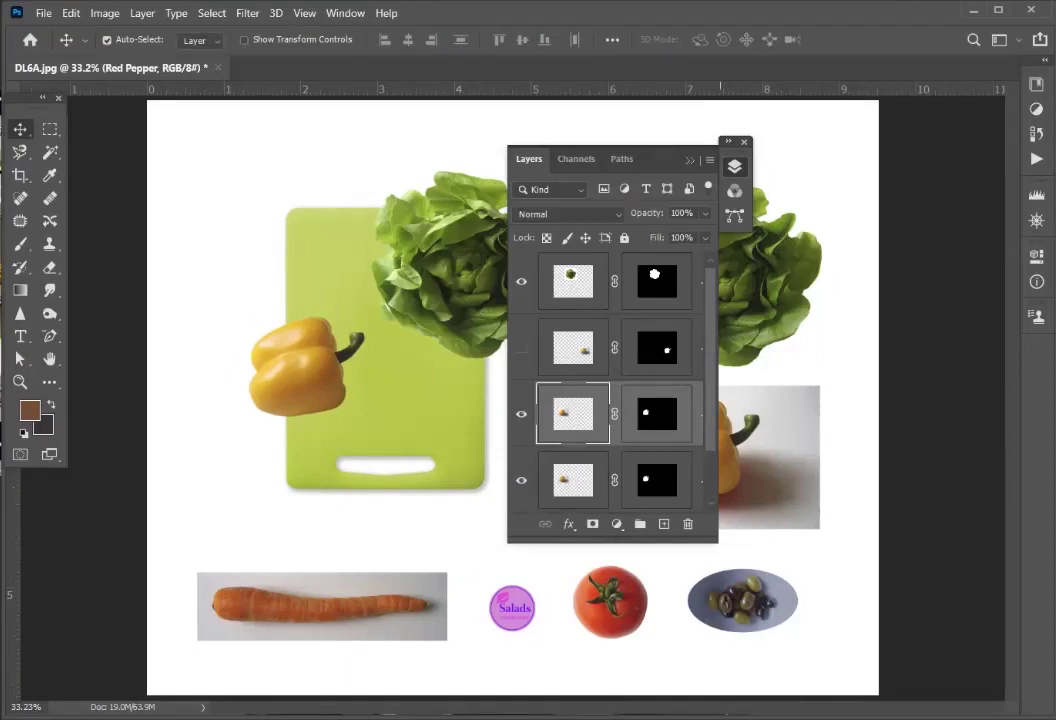
Widen the layer list and rename Layer 1 as "Lettuce" and Layer 2 as "Yellow Pepper".
drag(508, 350, 332, 350)
double_click(539, 281)
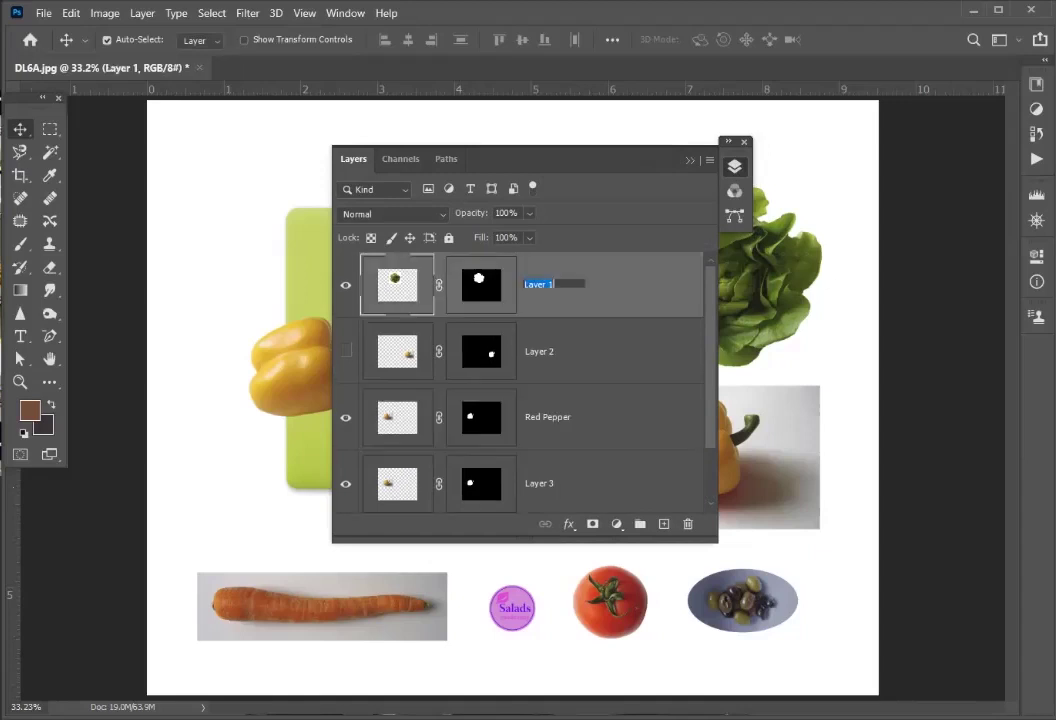
key(BackSpace)
text(Lettuce)
key(Tab)
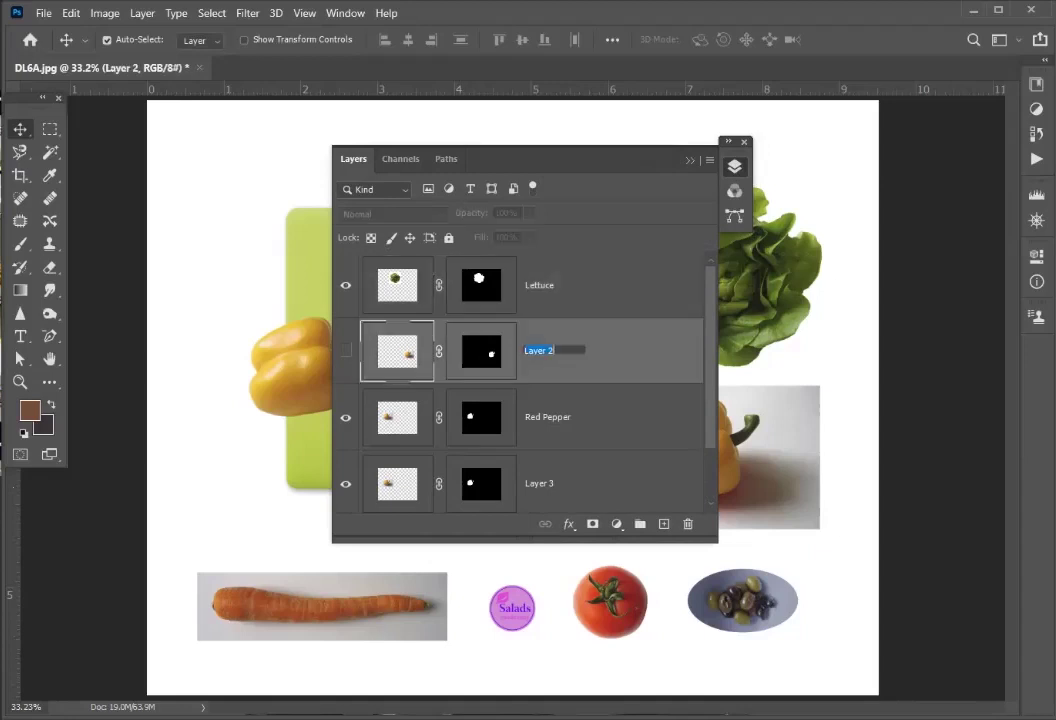
text(Yellow Pepper)
key(Return)
Rename Layer 3 as "Yellow Pepper".
click(548, 417)
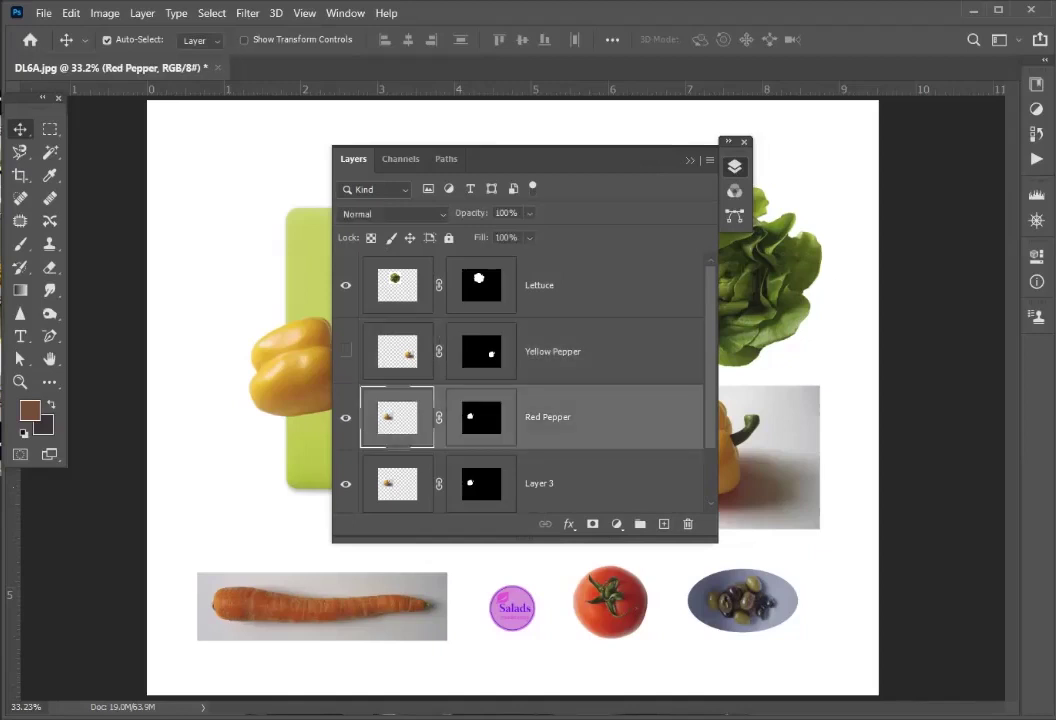
click(539, 483)
double_click(539, 483)
text(Y)
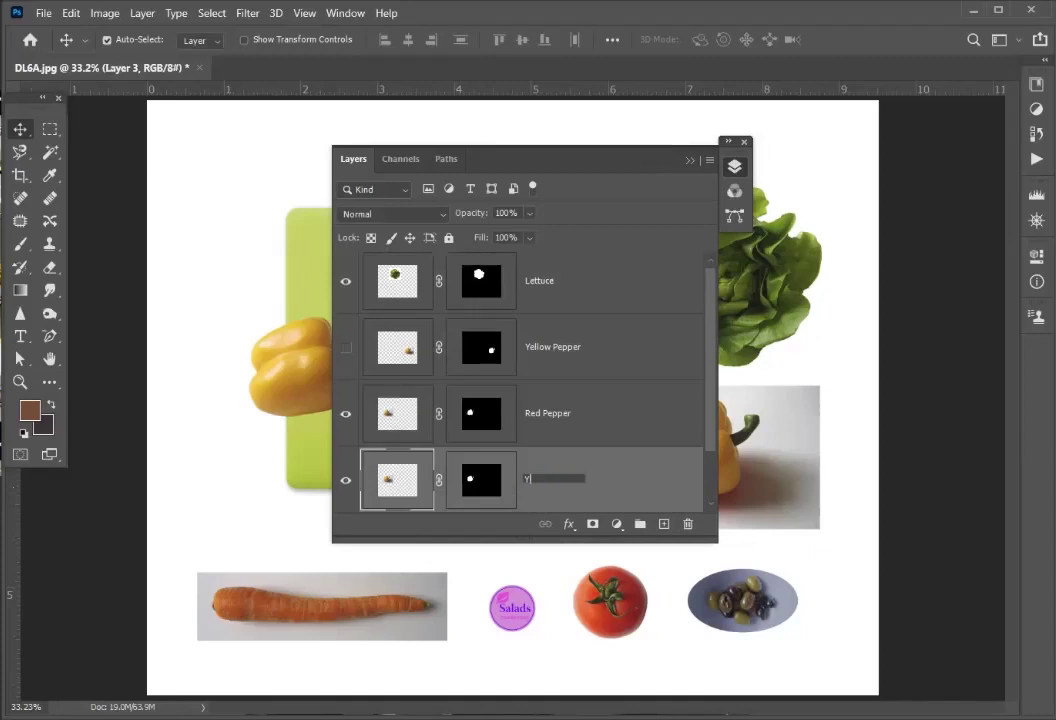
text(ellow Pepper)
key(Return)
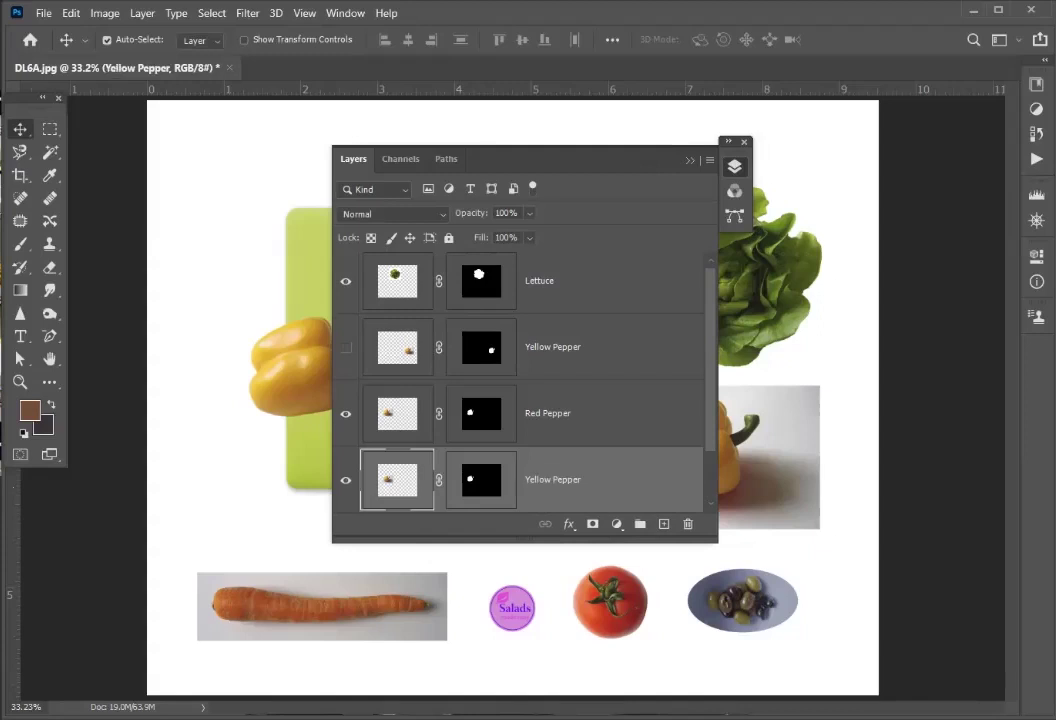
Delete the hidden Yellow Pepper layer directly below Lettuce.
click(600, 347)
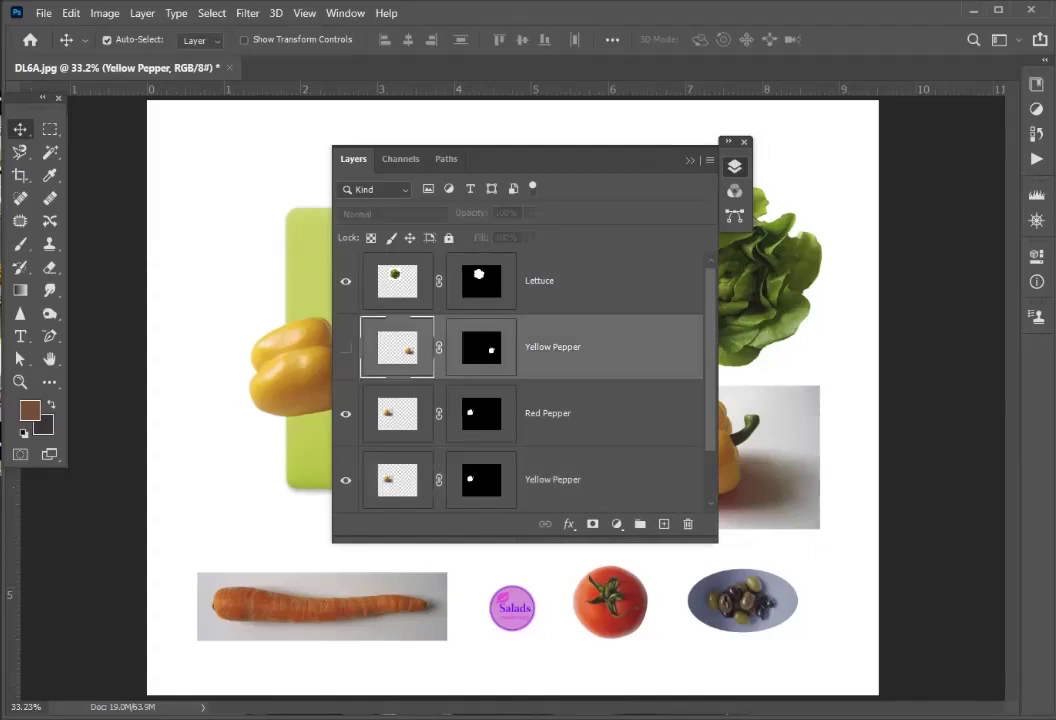
key(Delete)
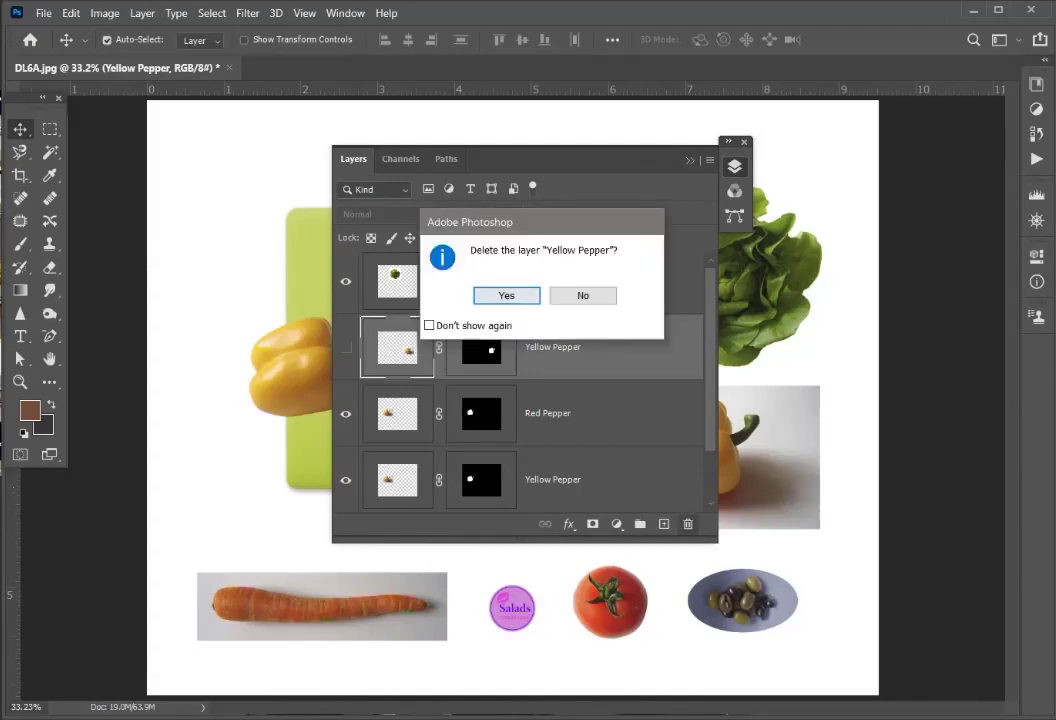
key(Return)
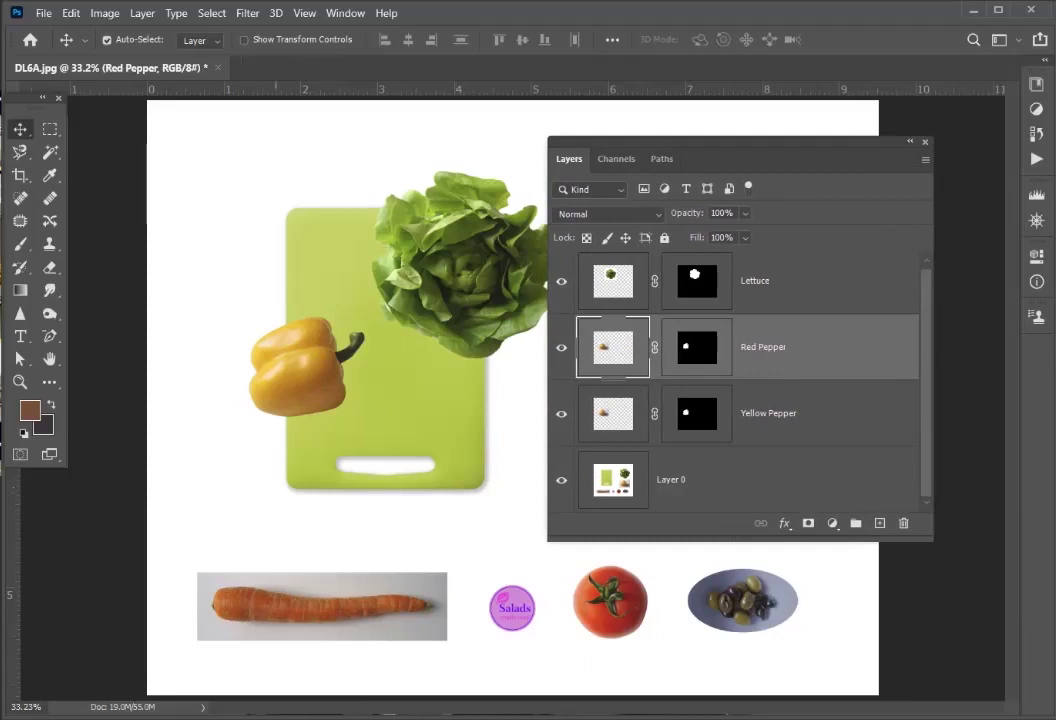
Place the Red Pepper copy just right of the yellow pepper and order the layers Yellow Pepper, Red Pepper, Lettuce above Layer 0.
drag(307, 350, 395, 350)
drag(760, 285, 760, 436)
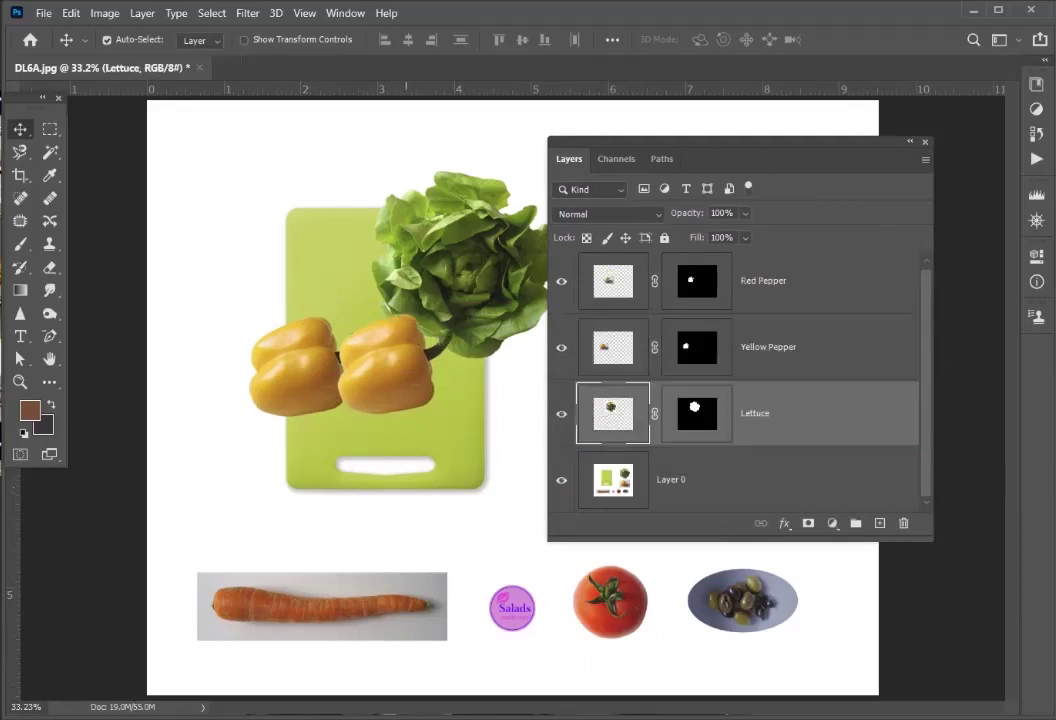
mouse_move(379, 315)
mouse_down()
mouse_move(436, 252)
mouse_move(392, 254)
mouse_move(389, 315)
mouse_up()
drag(760, 285, 755, 370)
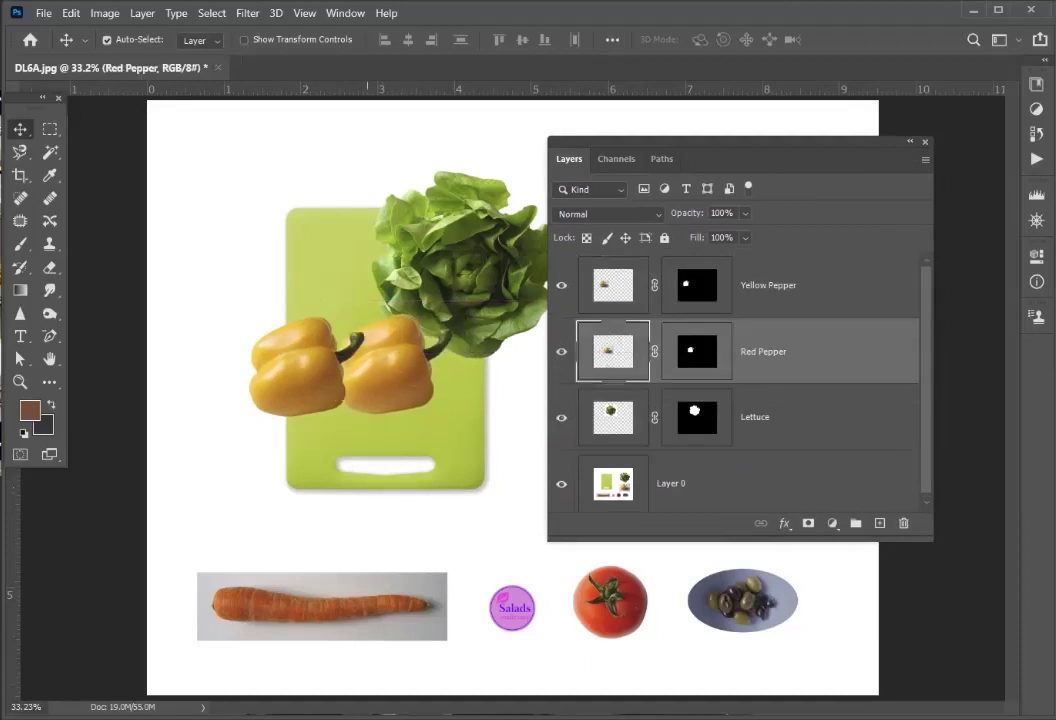
drag(378, 366, 374, 367)
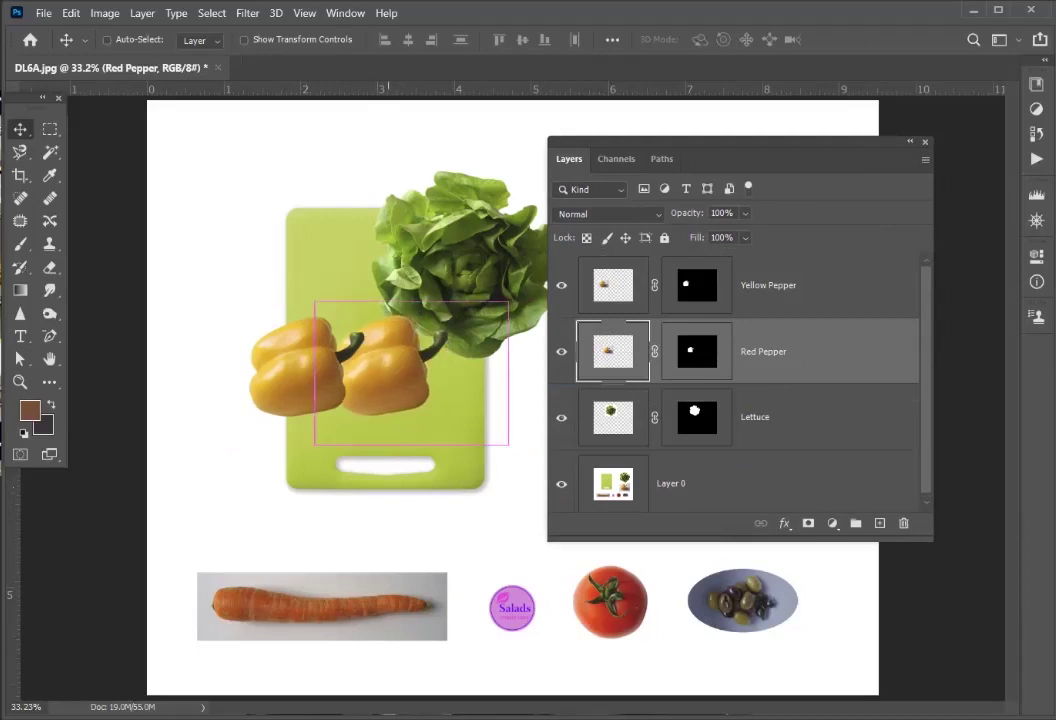
Try to rotate the Red Pepper layer by about -11° and reposition it with Free Transform.
key(ctrl+t)
drag(287, 288, 281, 308)
drag(392, 371, 386, 366)
drag(287, 292, 283, 300)
drag(345, 355, 345, 351)
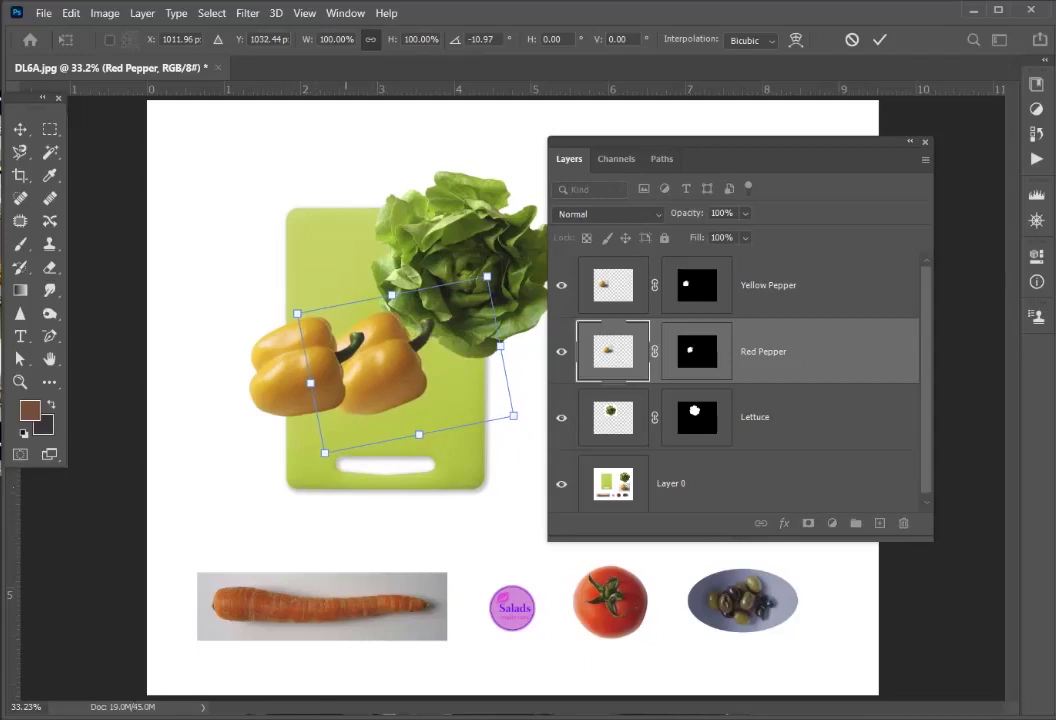
right_click(393, 378)
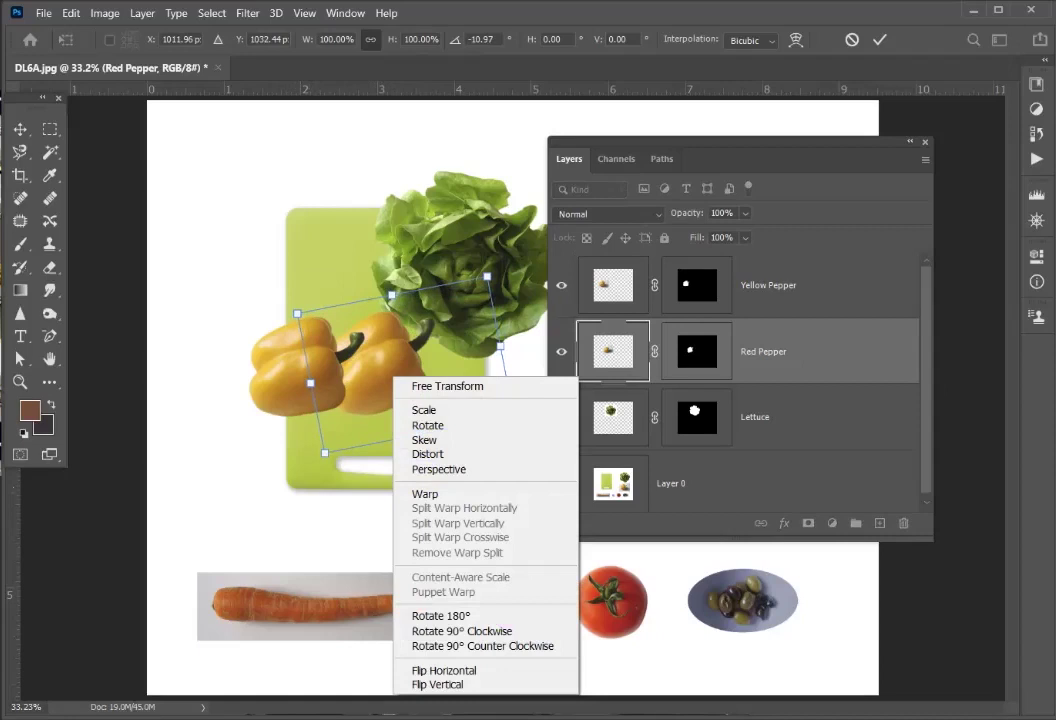
key(Escape)
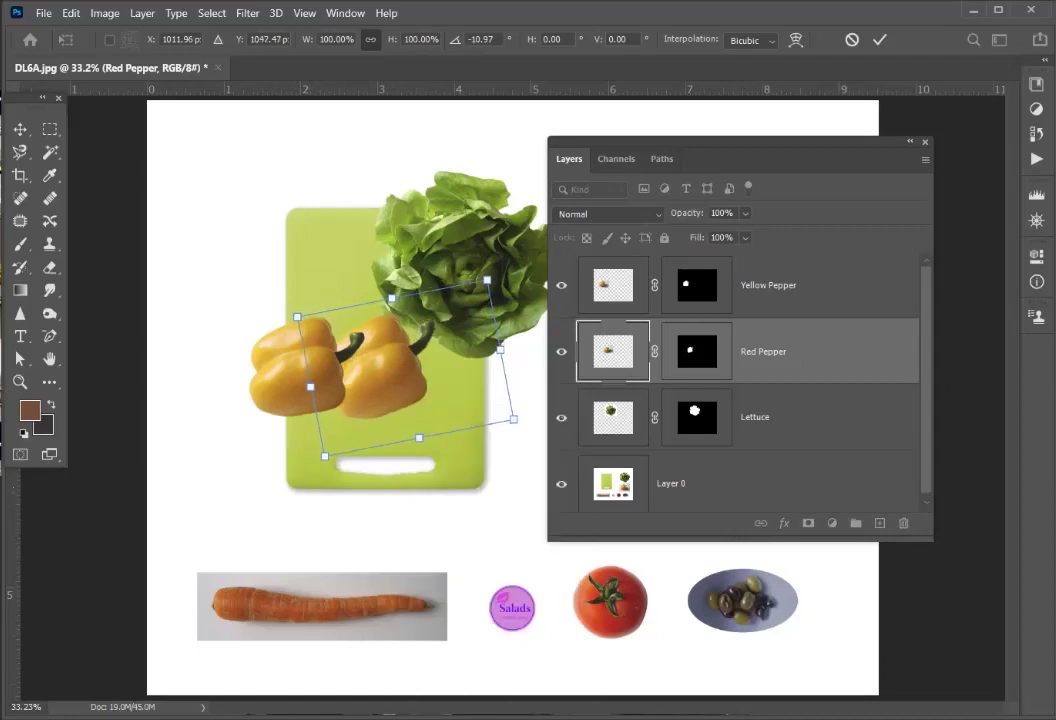
key(Return)
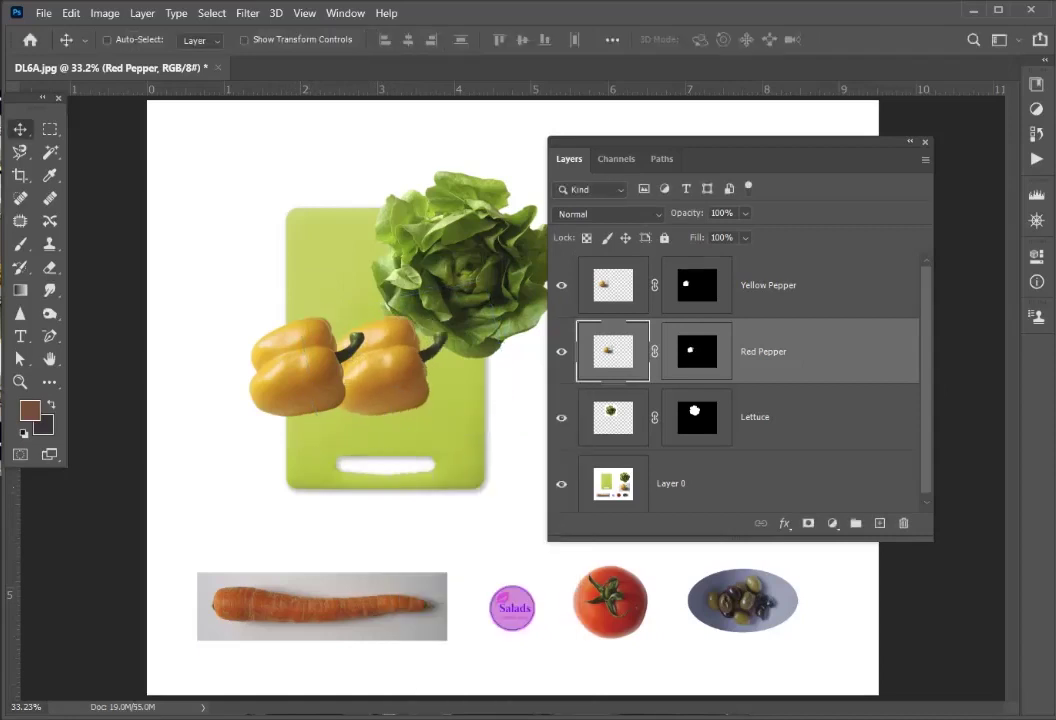
key(ctrl+t)
click(105, 13)
click(105, 13)
click(142, 13)
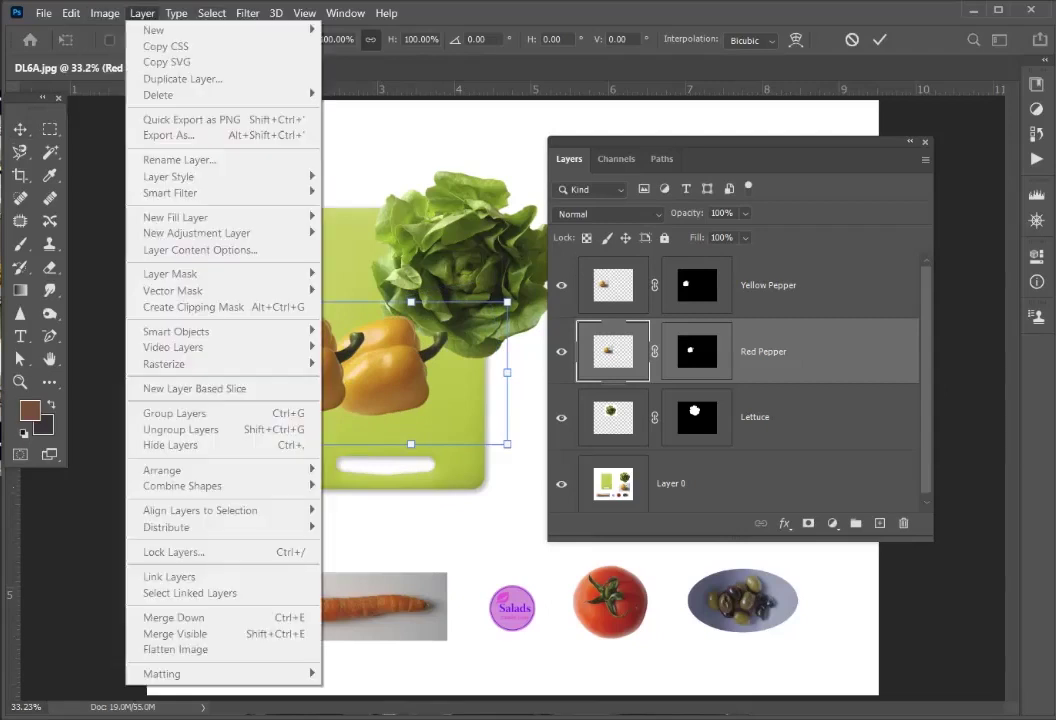
click(176, 13)
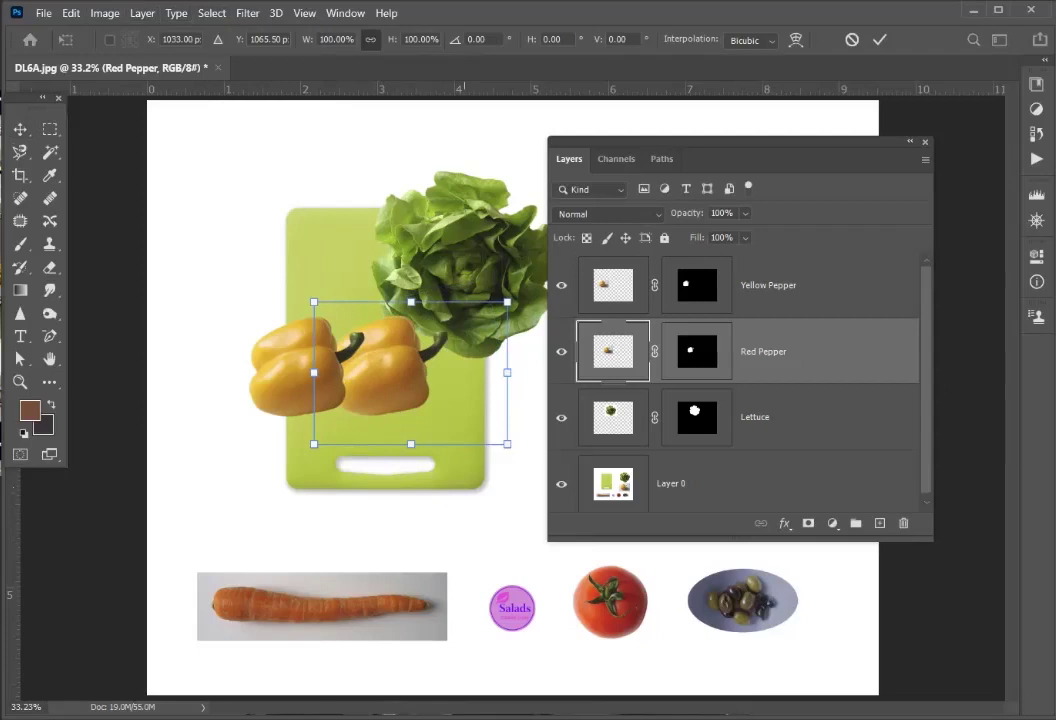
key(Return)
click(104, 13)
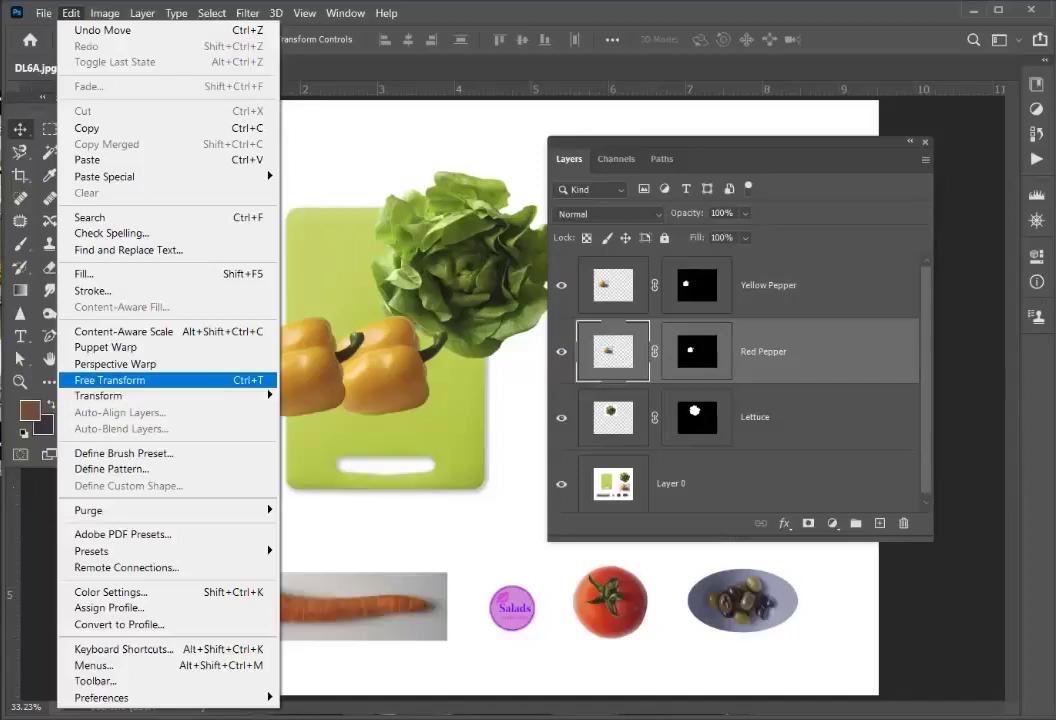
mouse_move(150, 396)
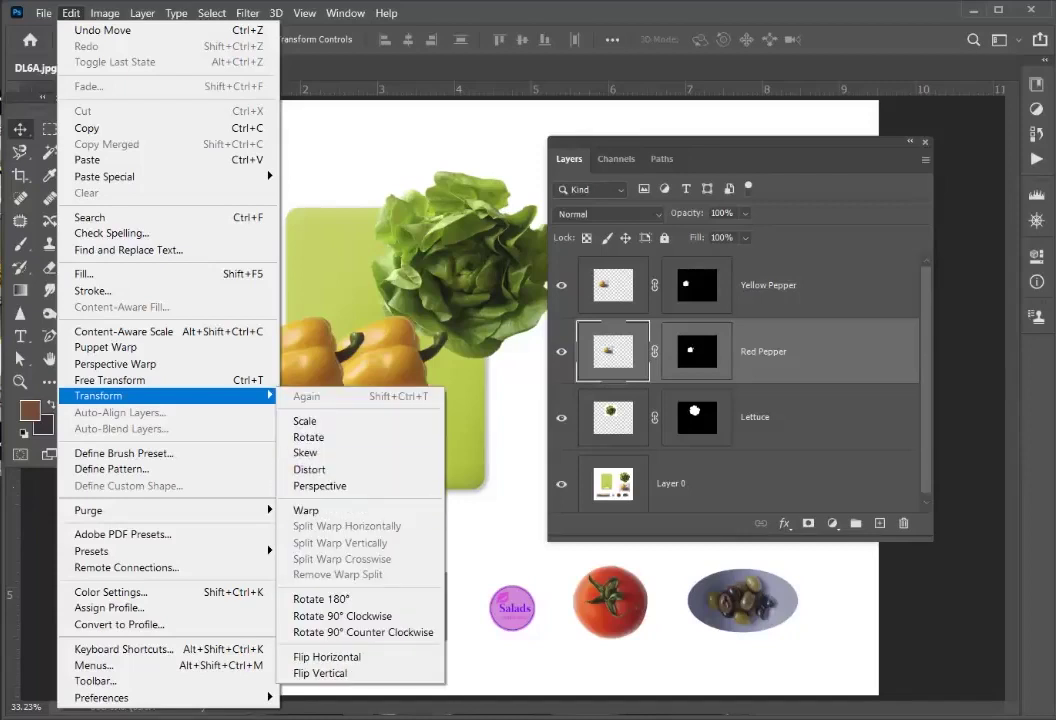
key(Escape)
Start a Free Transform on the Red Pepper layer and try scaling it up from its upper-left corner.
key(ctrl+t)
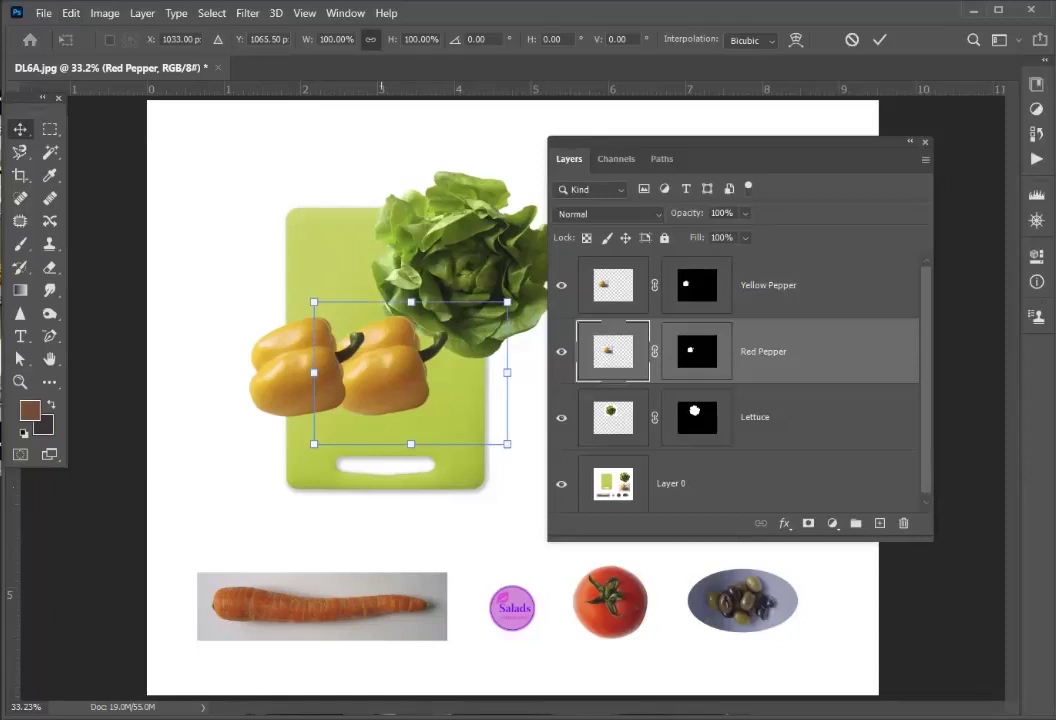
right_click(325, 357)
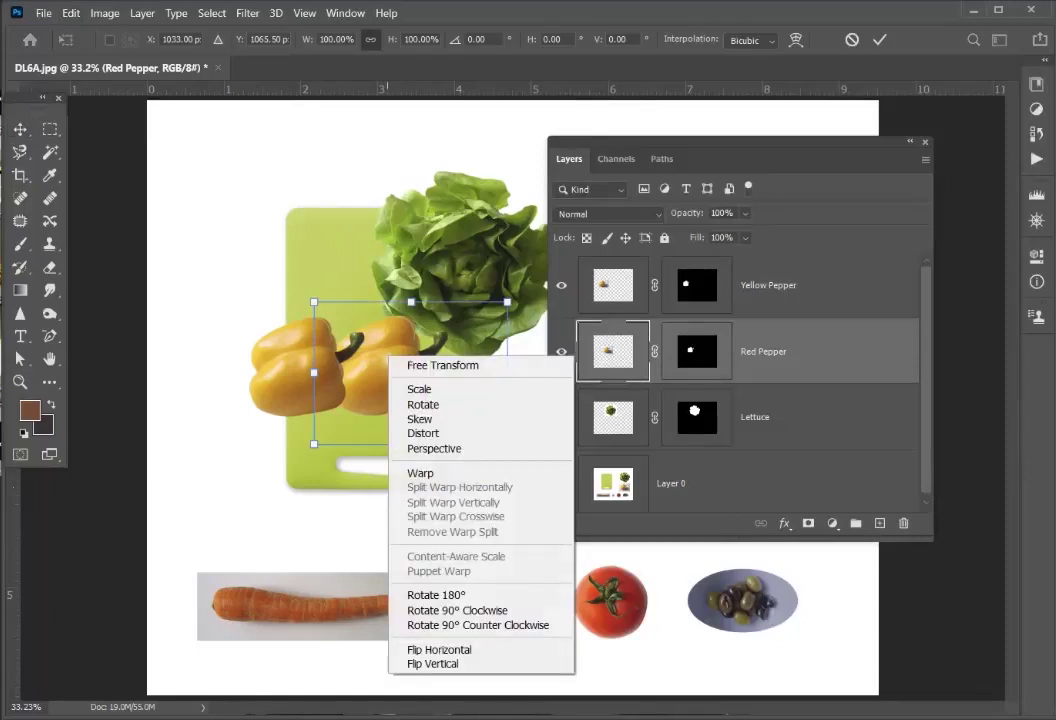
click(415, 388)
drag(314, 301, 240, 247)
key(ctrl+z)
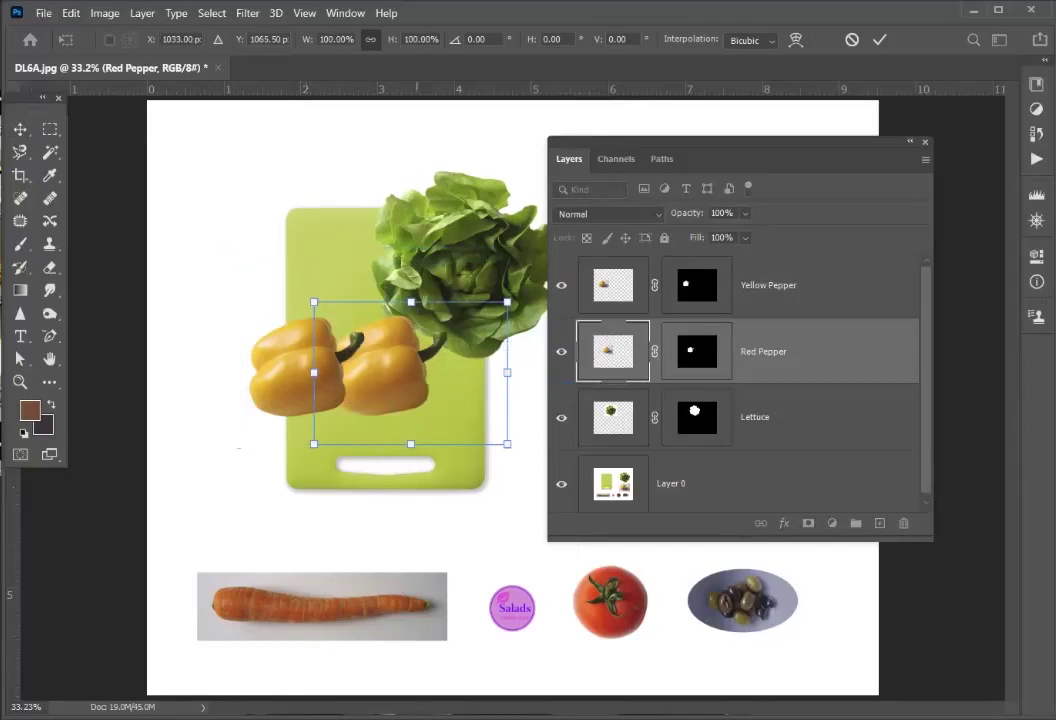
Rotate the Red Pepper layer by about -7.3° within the transform.
right_click(400, 365)
click(420, 417)
drag(318, 288, 310, 299)
Skew the Red Pepper layer by moving its upper-left corner slightly down, lower-right corner down and inward, and lower-left corner up.
right_click(403, 365)
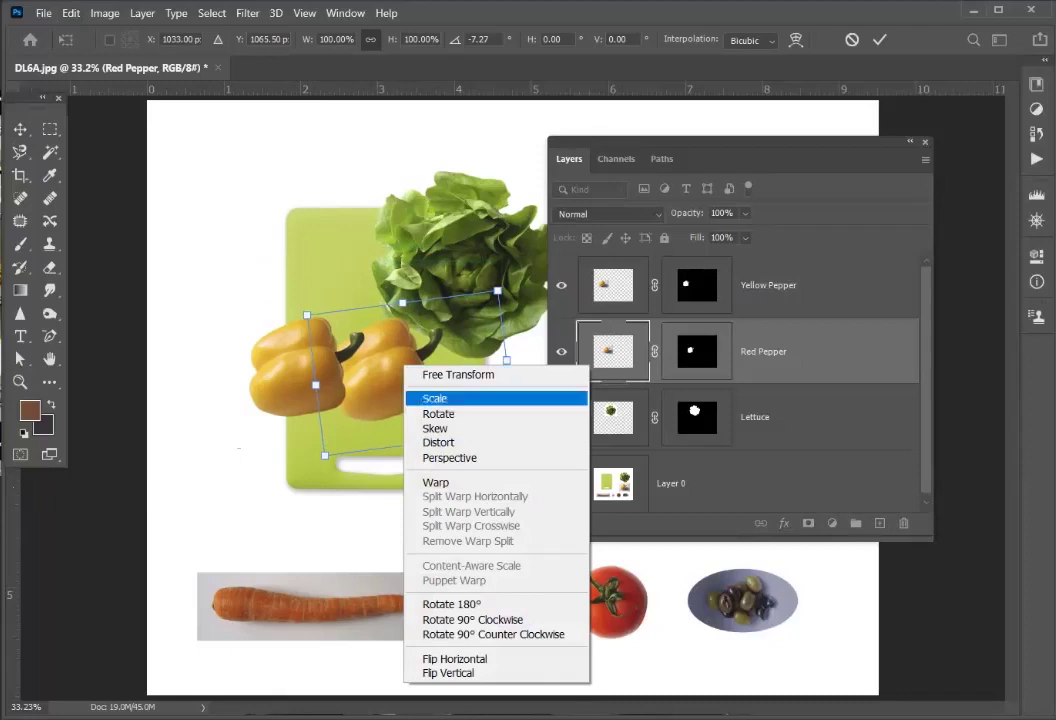
click(435, 428)
mouse_move(307, 315)
mouse_down()
mouse_move(336, 314)
mouse_move(256, 316)
mouse_move(312, 314)
mouse_move(307, 323)
mouse_up()
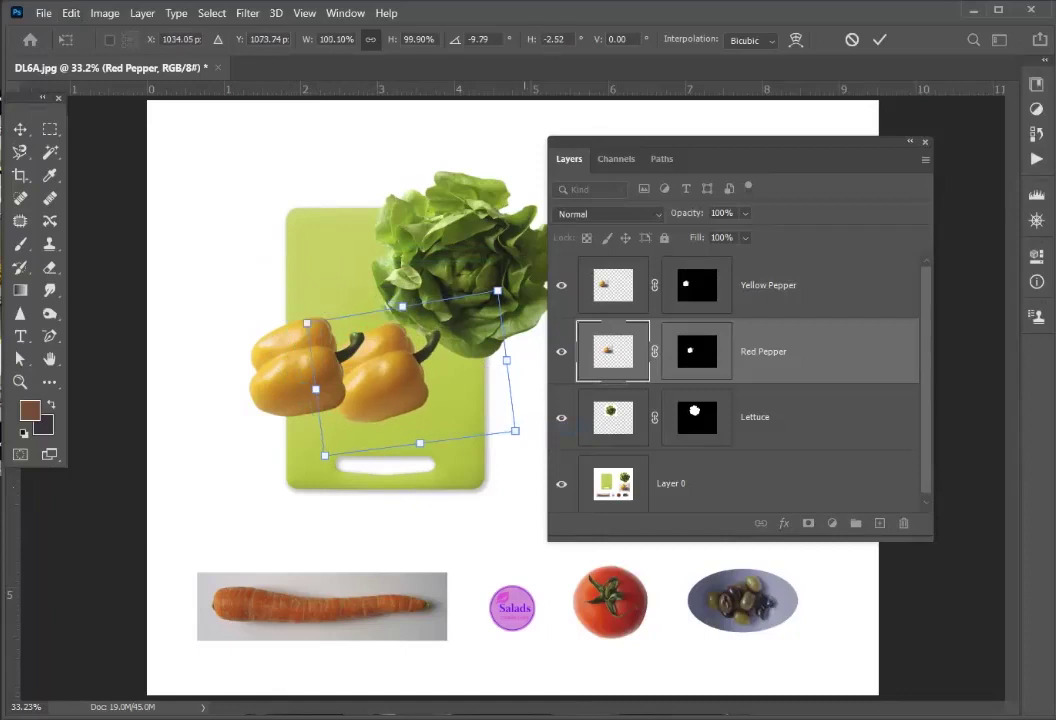
drag(515, 430, 500, 457)
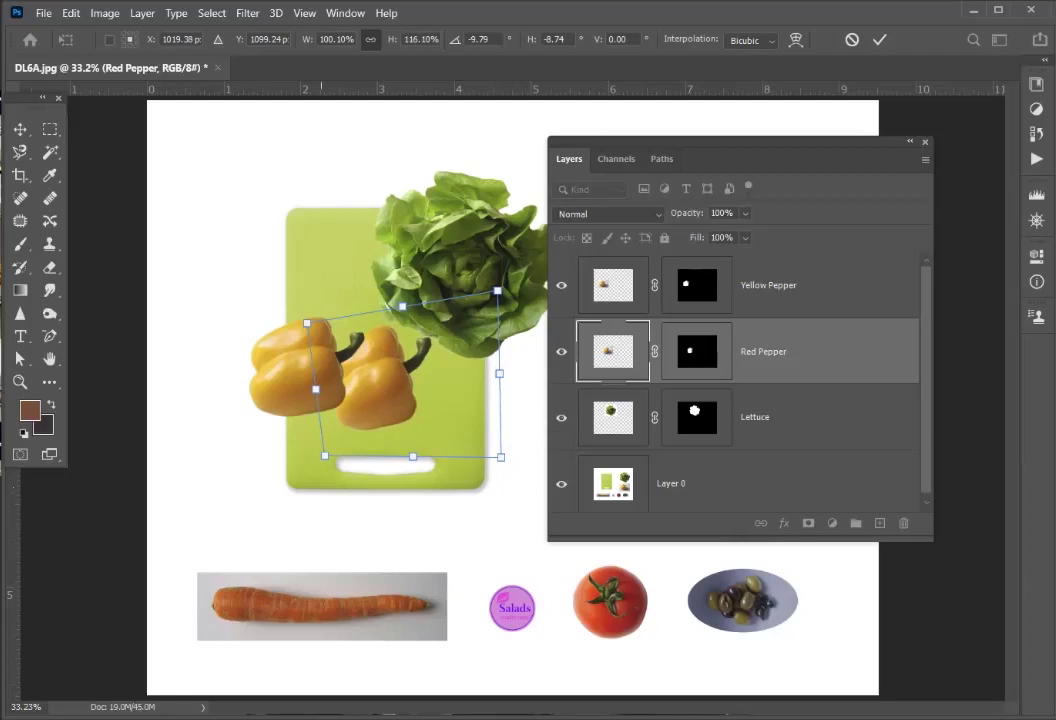
drag(325, 456, 323, 441)
Apply a slight Perspective narrowing to the left edge of the Red Pepper layer.
right_click(368, 378)
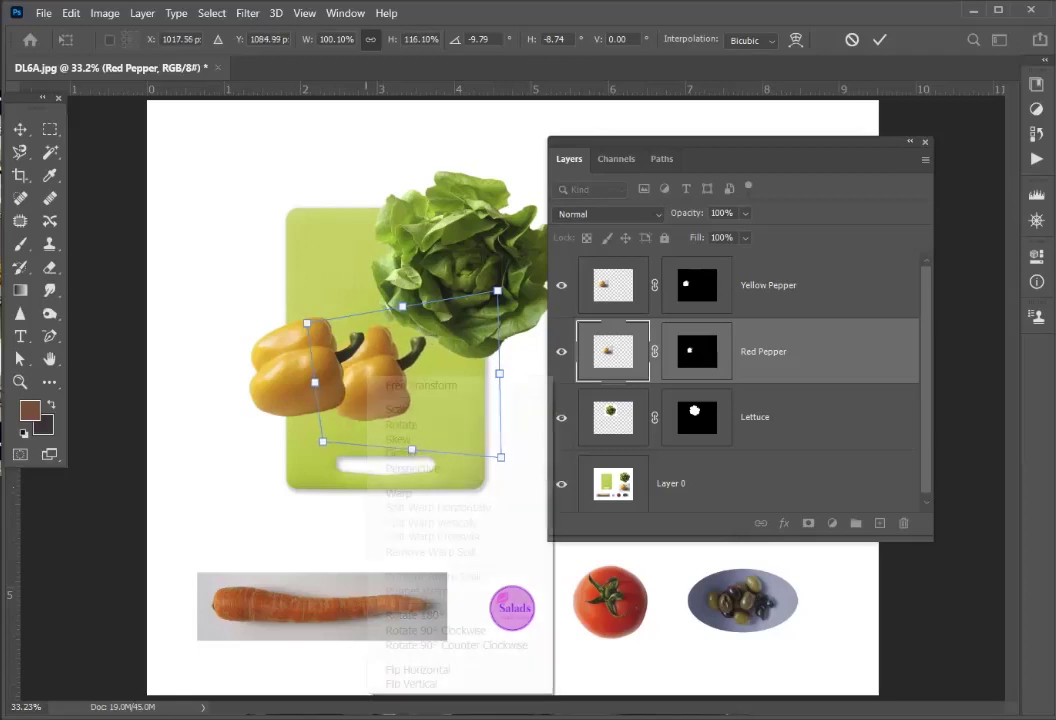
click(412, 468)
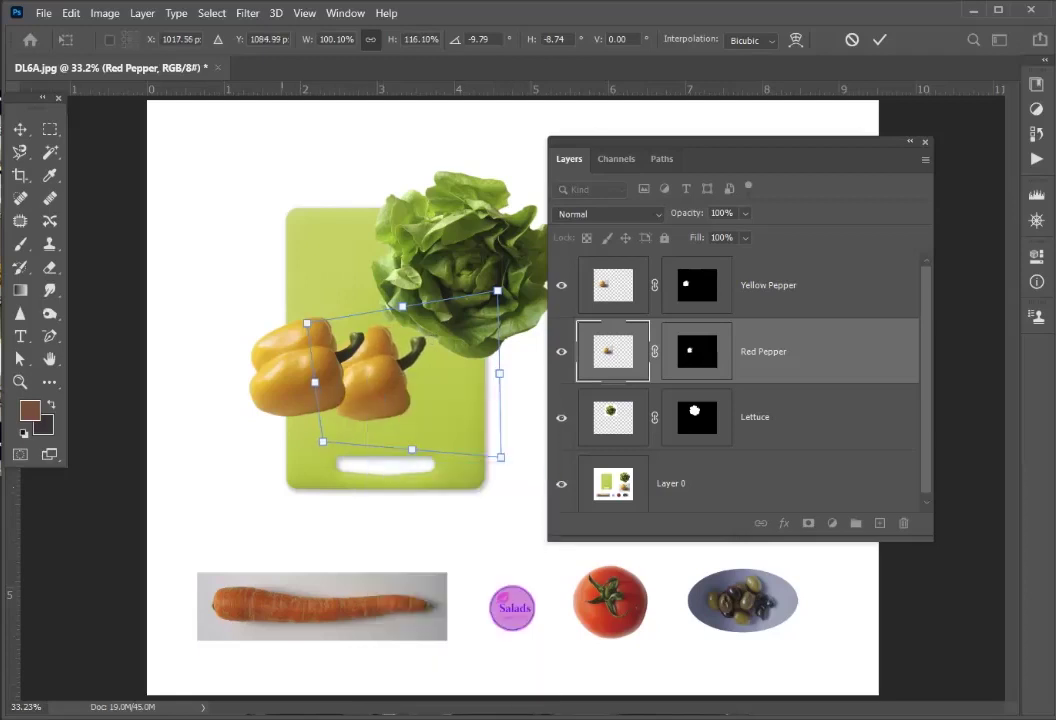
mouse_move(307, 323)
mouse_down()
mouse_move(352, 315)
mouse_move(307, 327)
mouse_up()
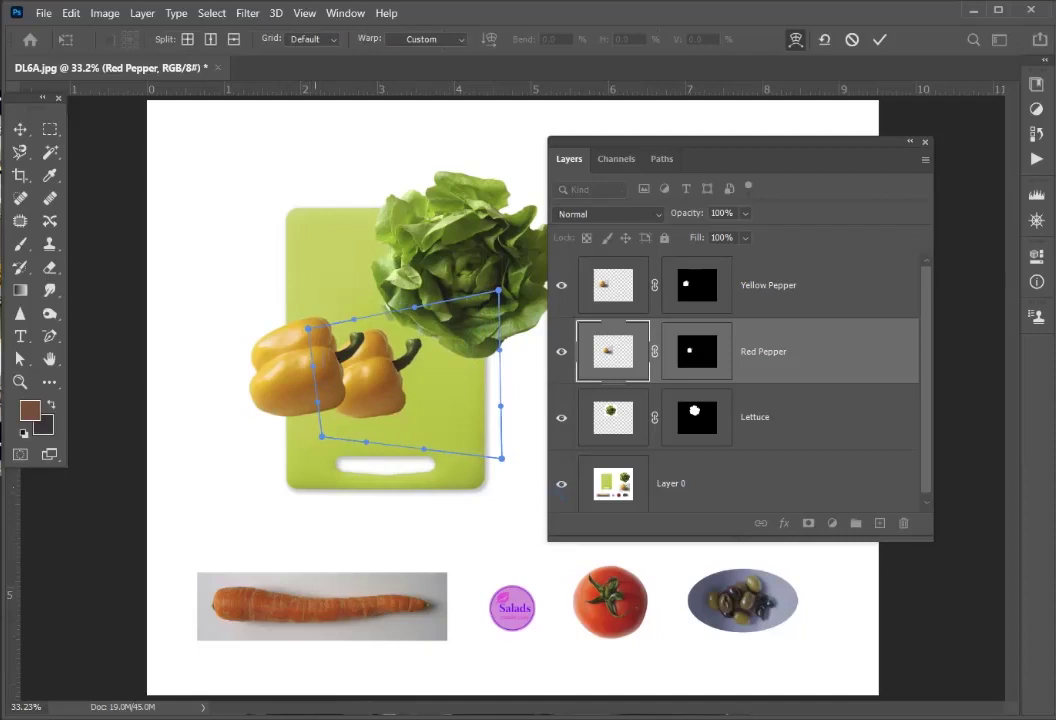
Warp the Red Pepper layer by raising its lower-right corner, curving its upper and lower edges, and pulling its left edge outward.
drag(501, 458, 509, 428)
drag(424, 449, 434, 451)
drag(415, 306, 403, 307)
drag(309, 328, 284, 329)
drag(321, 436, 278, 400)
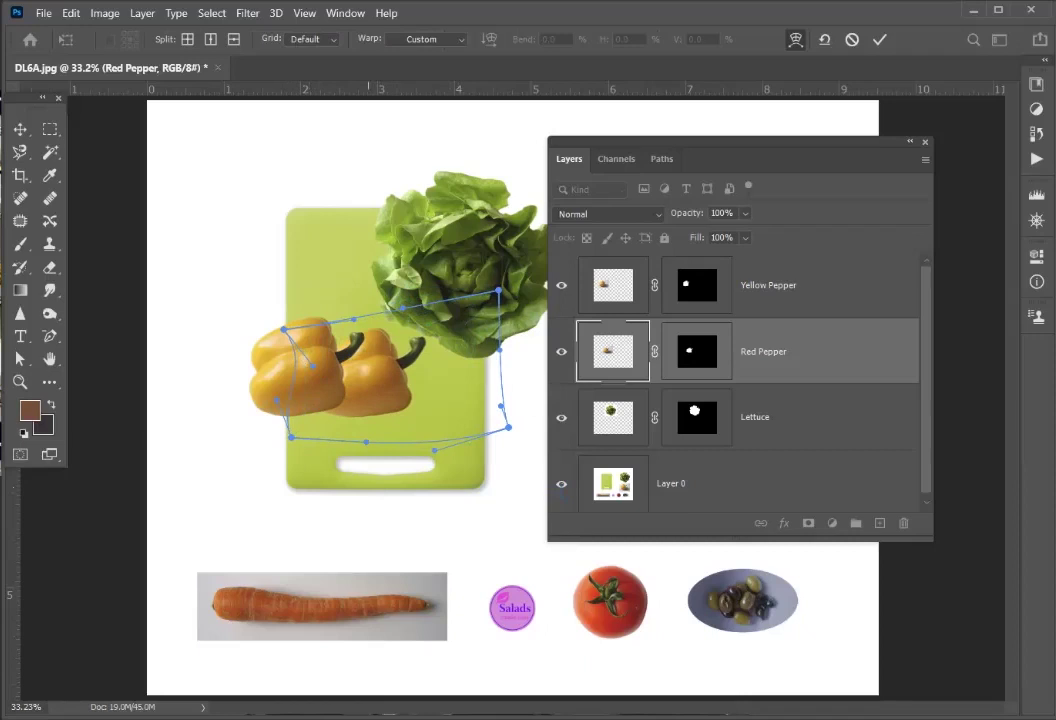
Flip the warped Red Pepper layer horizontally and vertically, and reverse both flips.
right_click(370, 370)
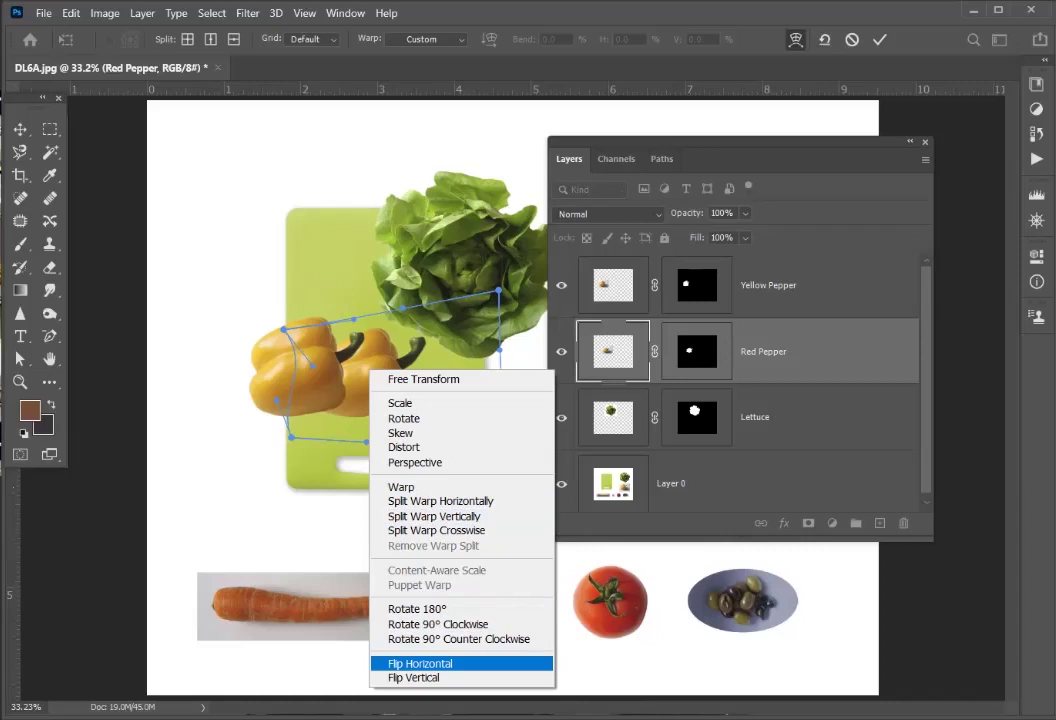
click(420, 663)
right_click(412, 389)
click(455, 699)
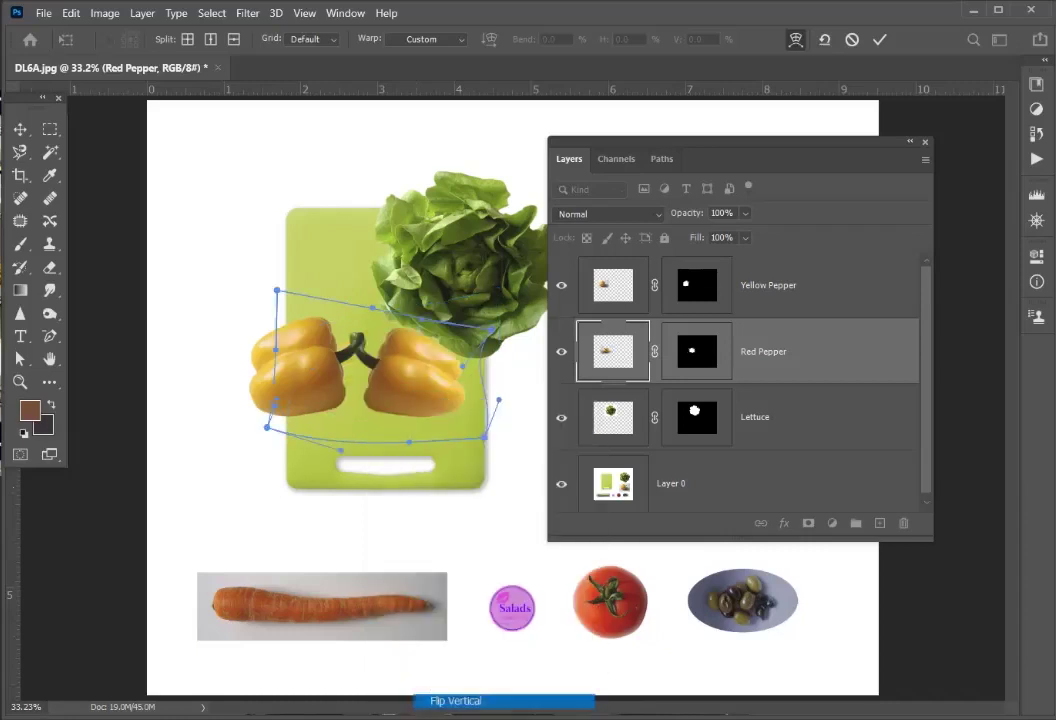
right_click(409, 384)
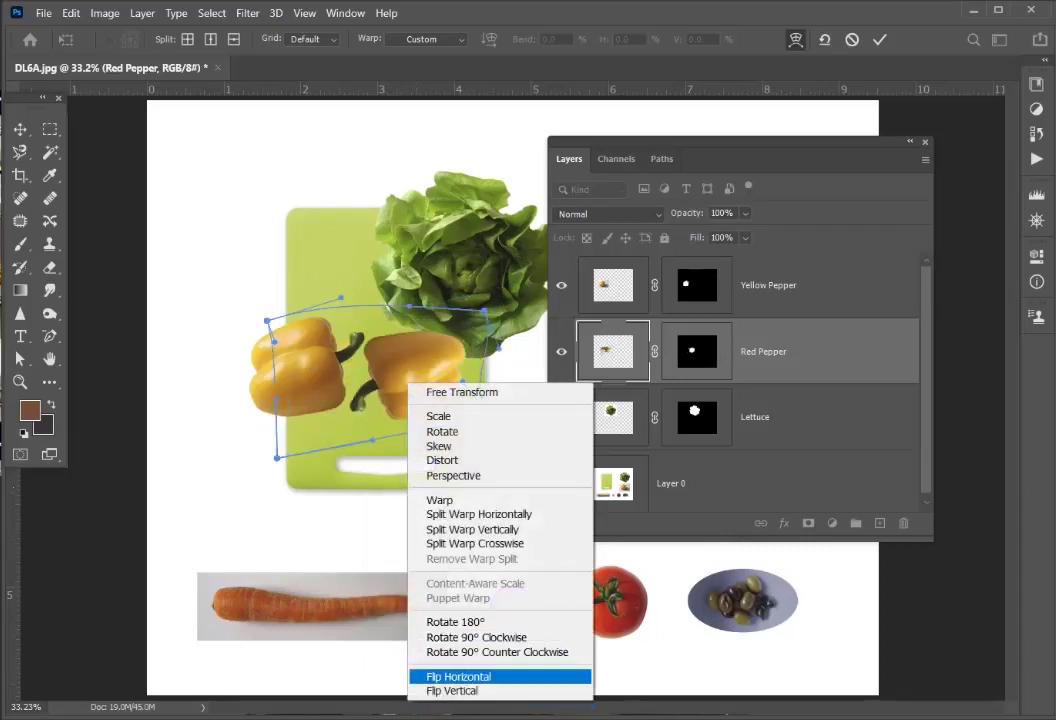
click(453, 690)
right_click(410, 385)
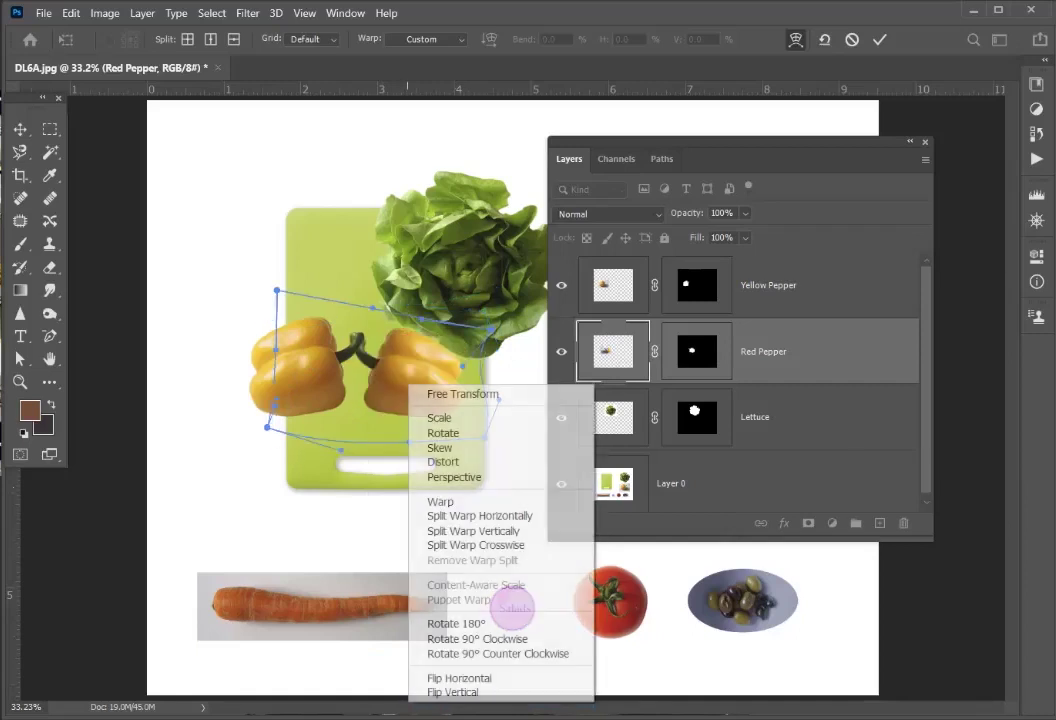
click(458, 678)
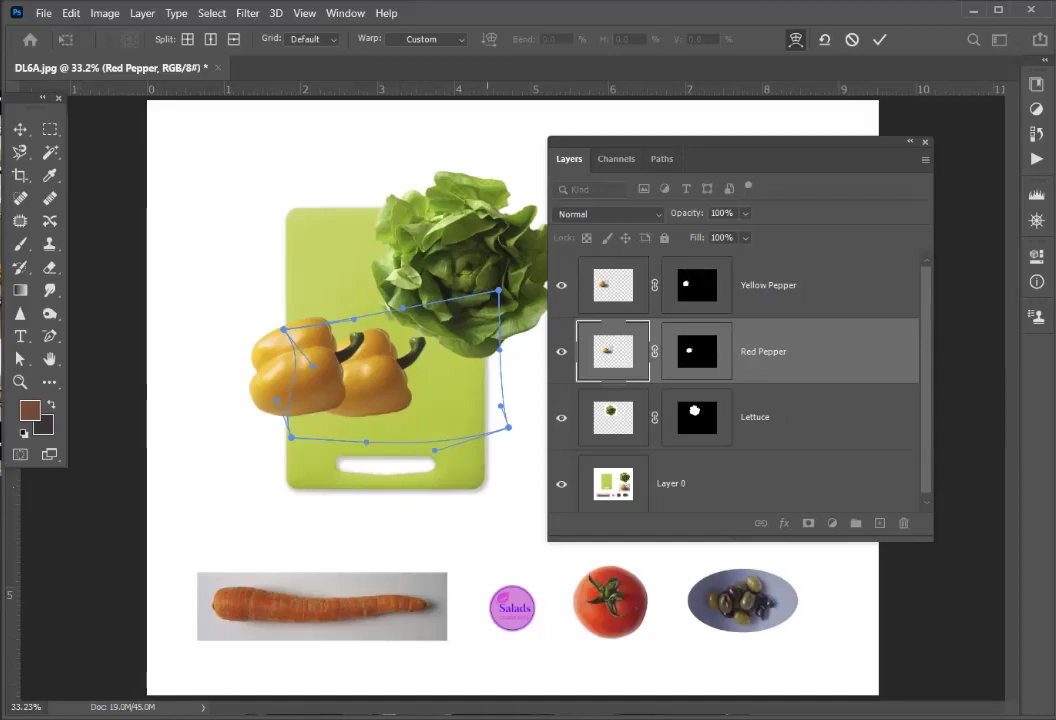
Pull the warp's lower-right corner slightly outward, curve its lower edge slightly downward, and apply the transform to the Red Pepper layer.
drag(508, 427, 517, 428)
drag(366, 441, 366, 452)
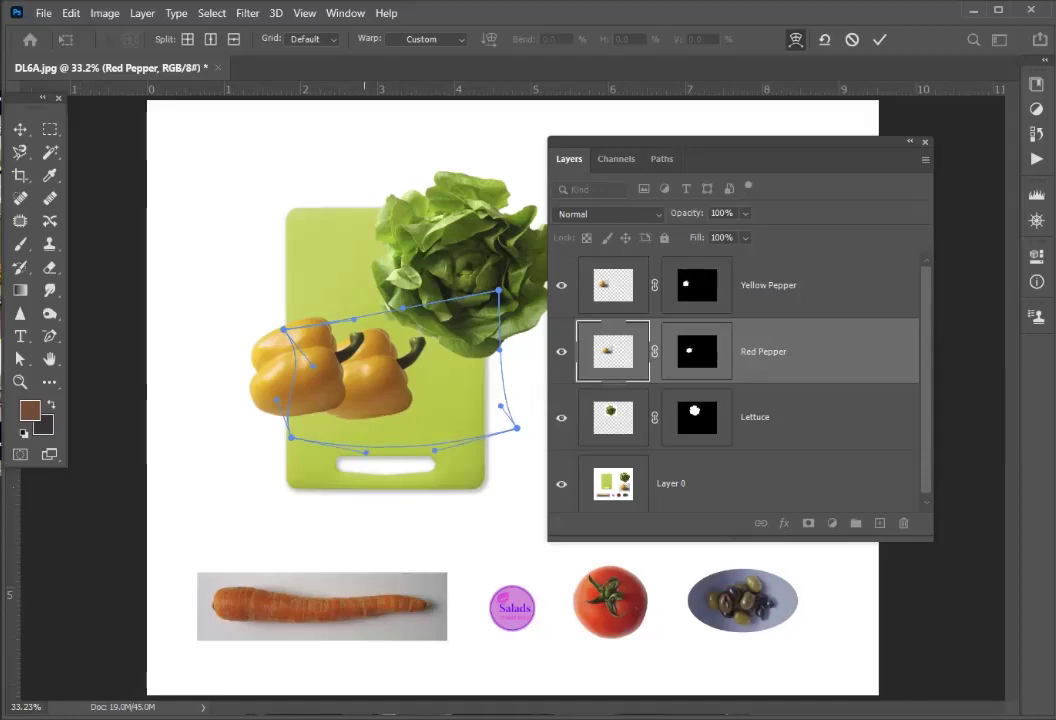
key(Return)
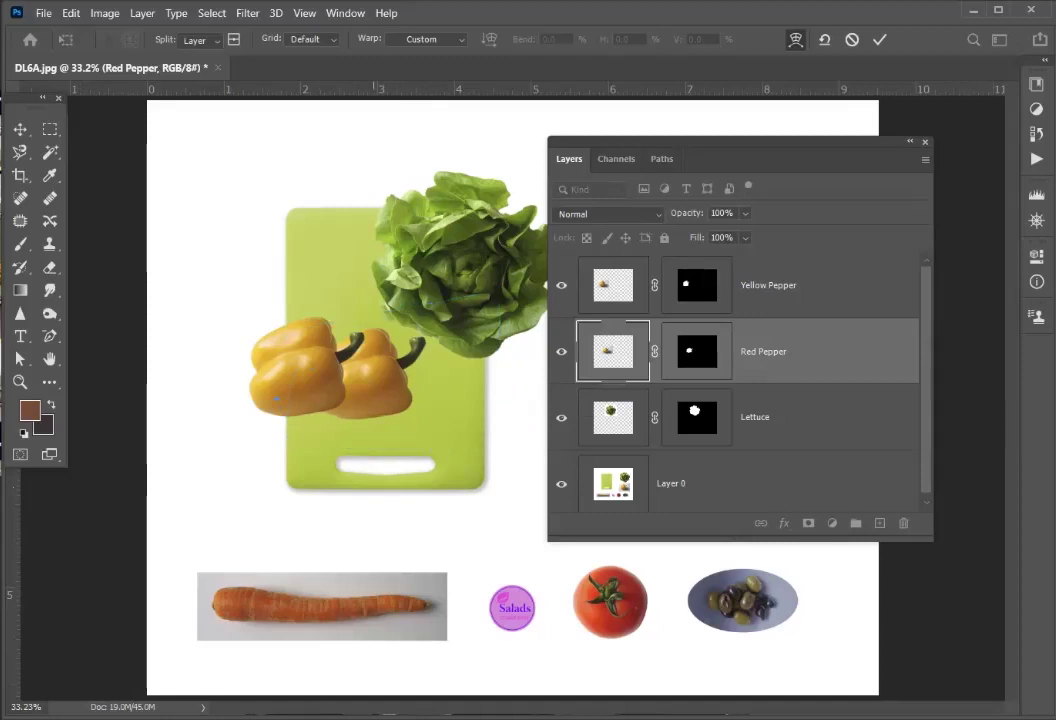